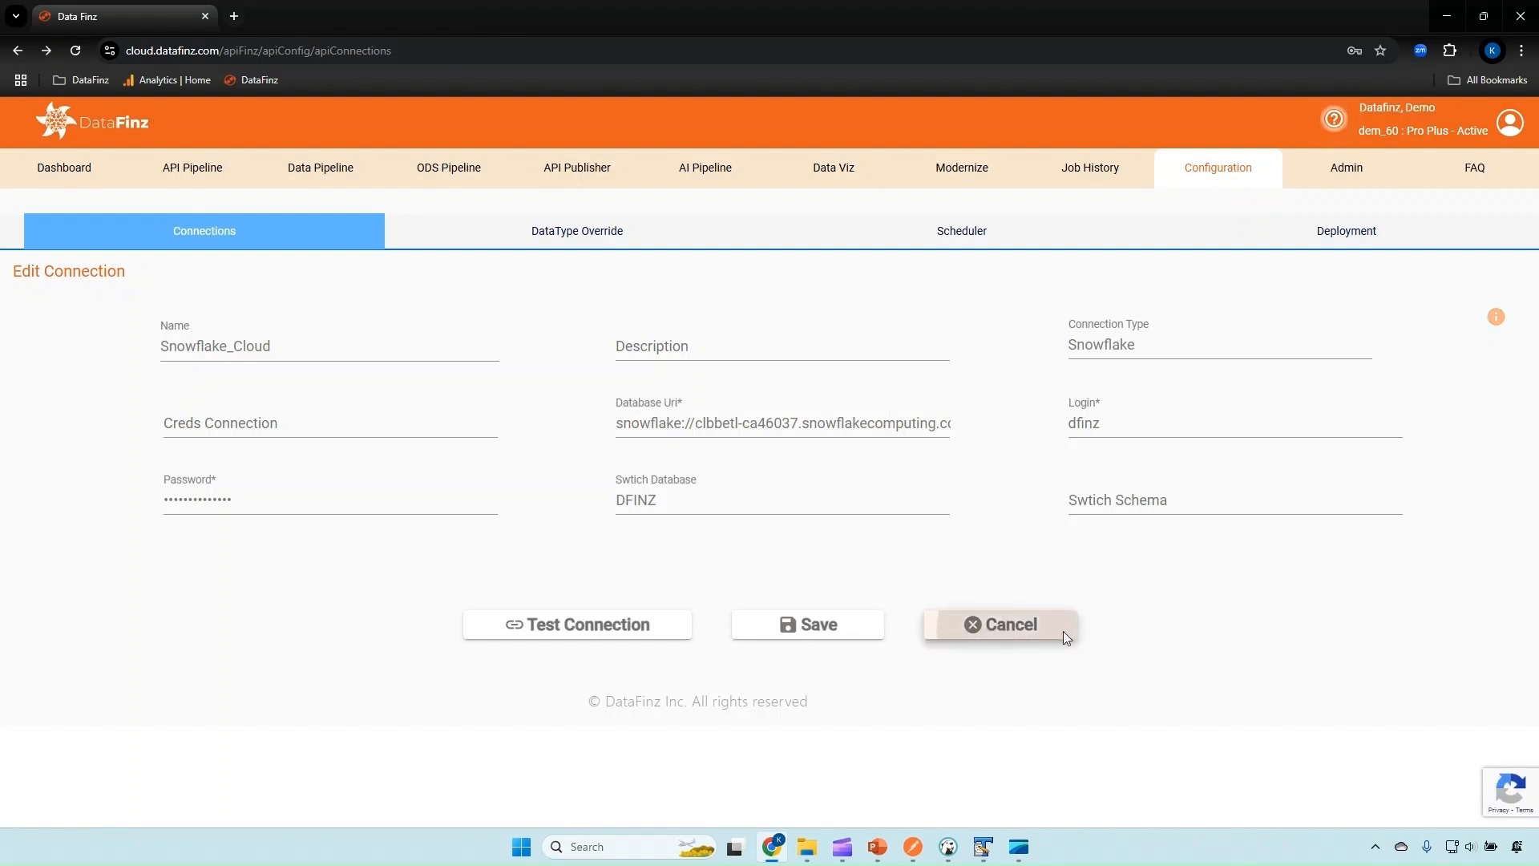
Step: Inspect the settings of the ADLS_Datalake_Storage, AWS_S3_BD and Google_Drive connections, leaving each one without saving
left_click(1325, 511)
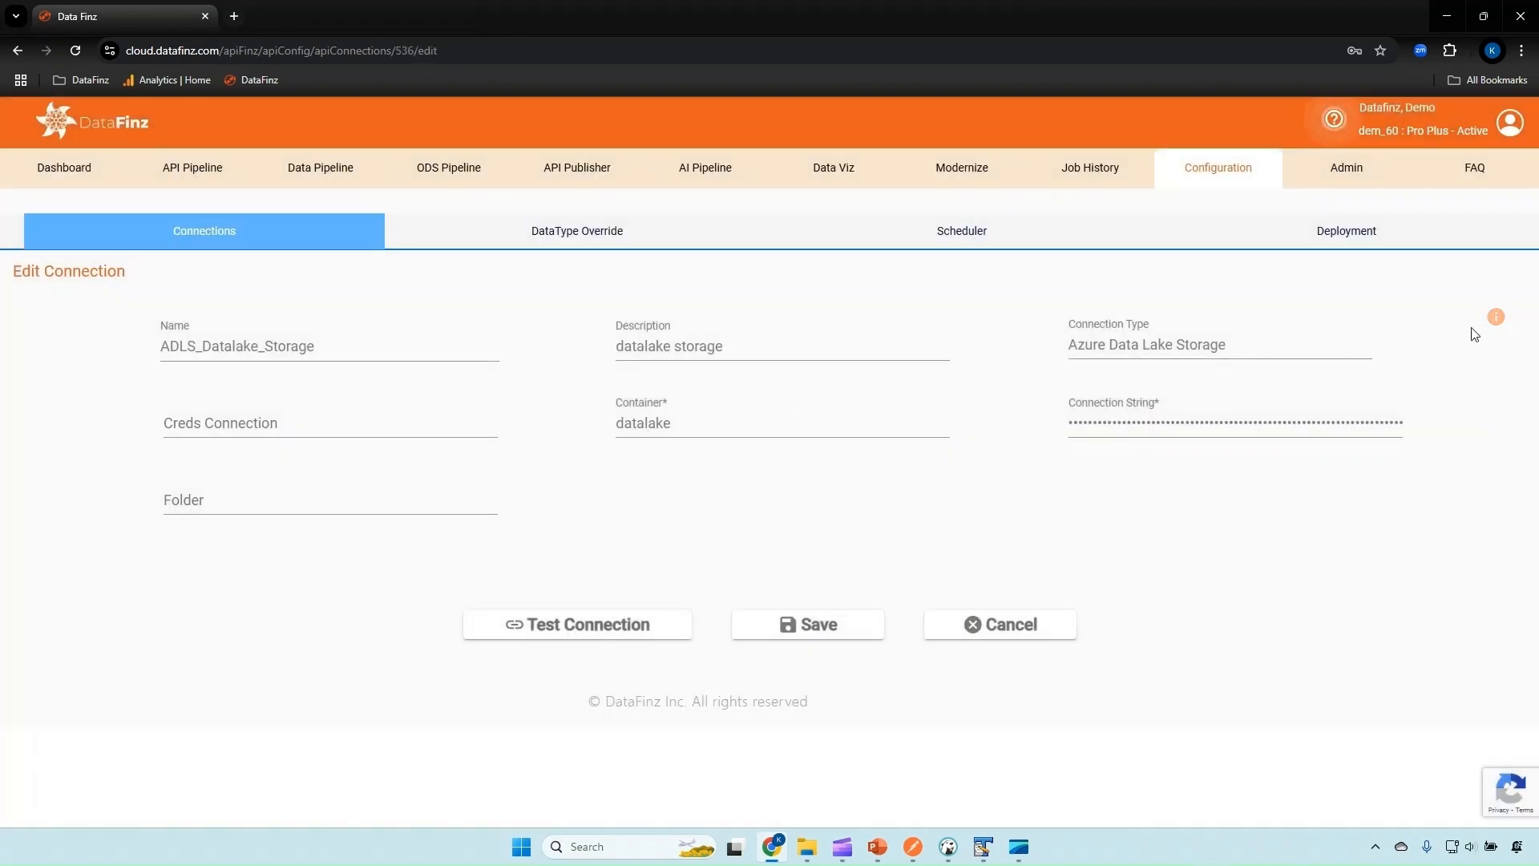
left_click(1054, 631)
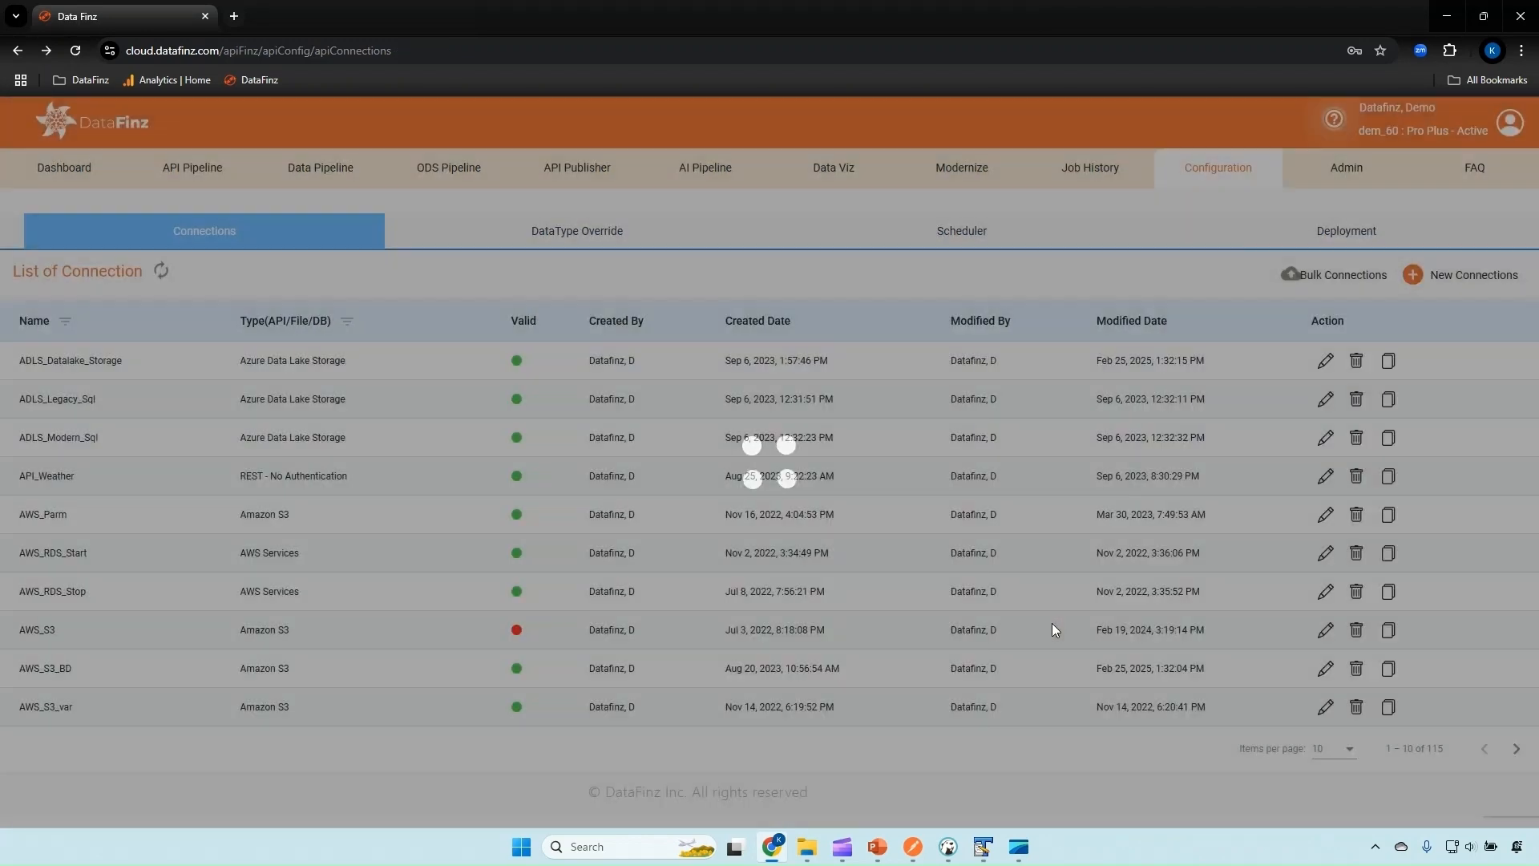
left_click(1325, 553)
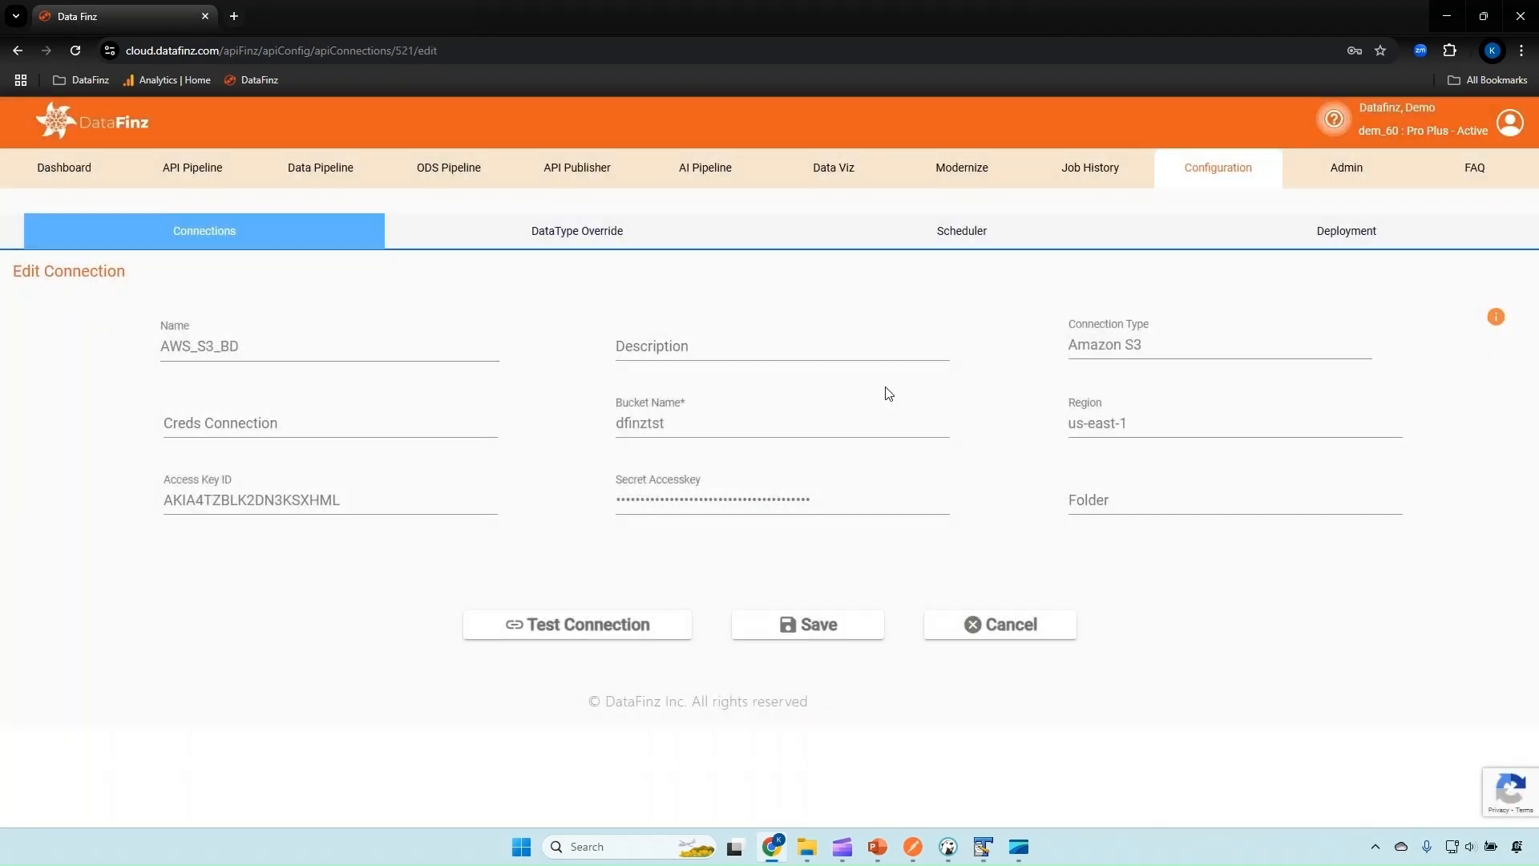
left_click(1065, 631)
left_click(1324, 461)
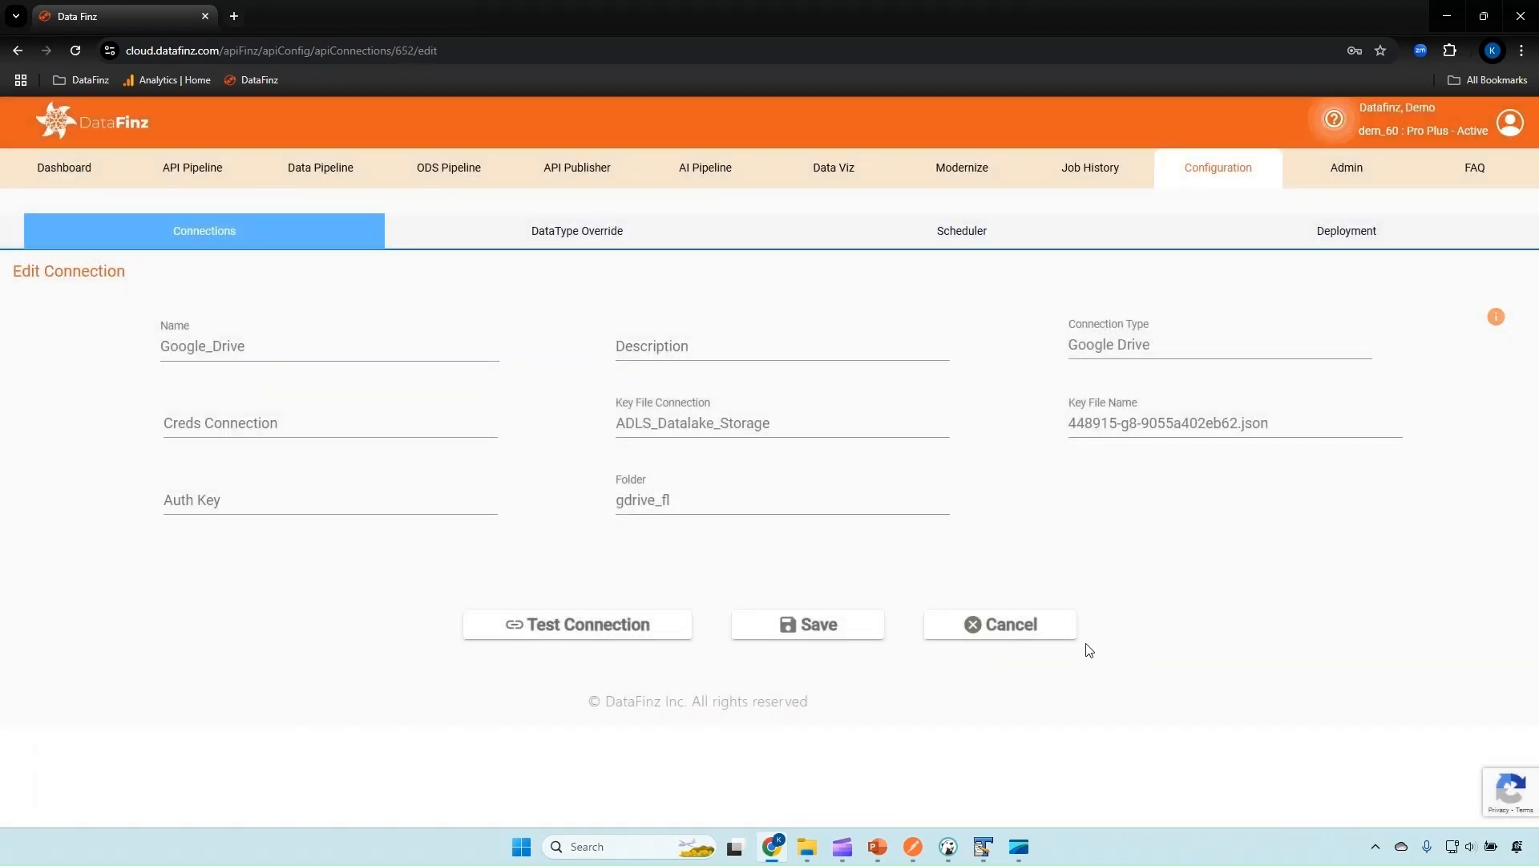
left_click(1043, 635)
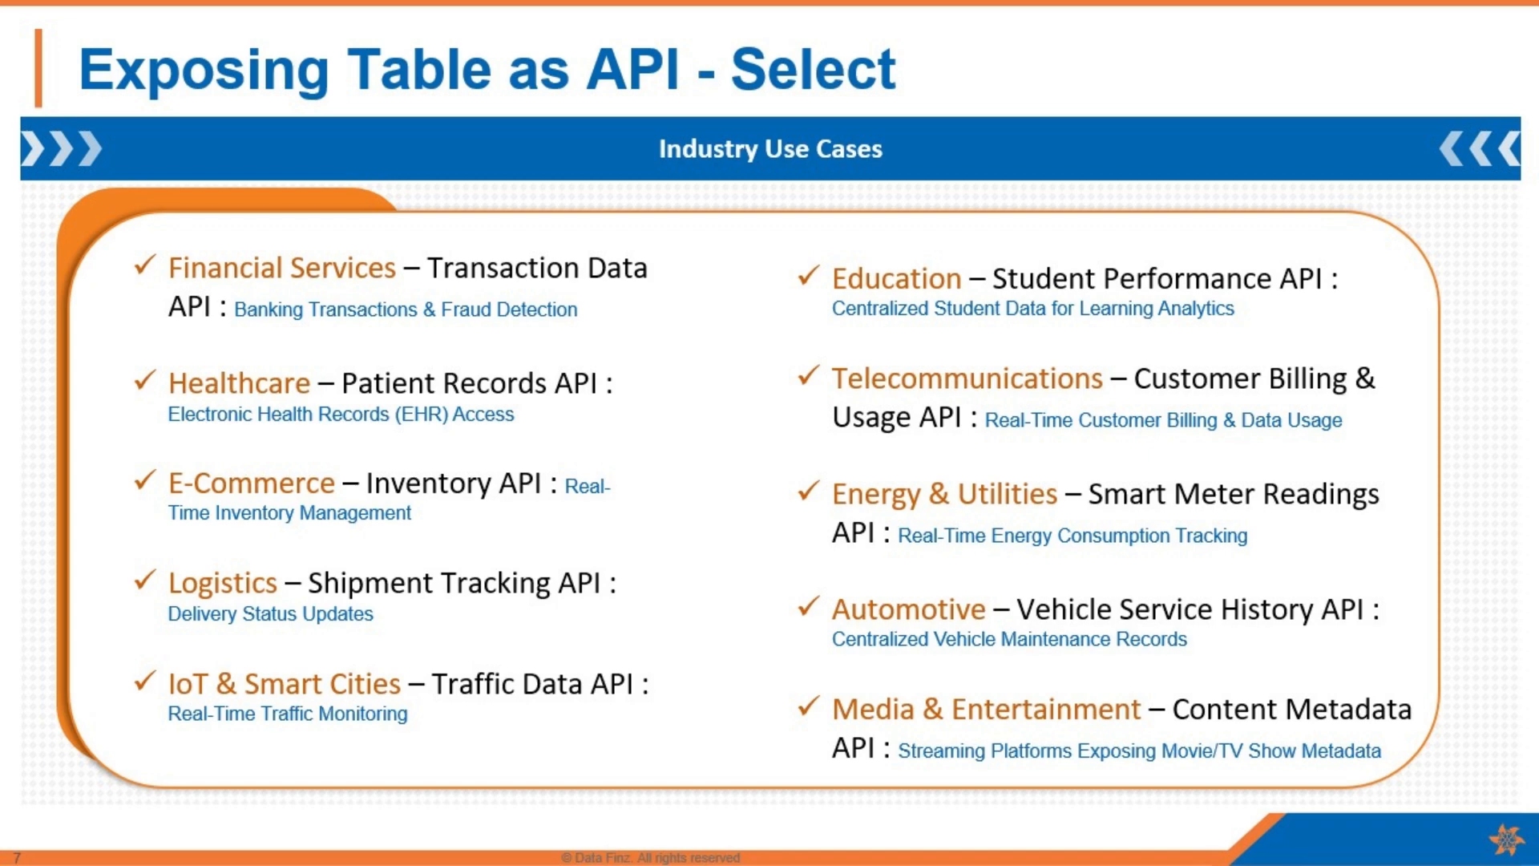
key("Left")
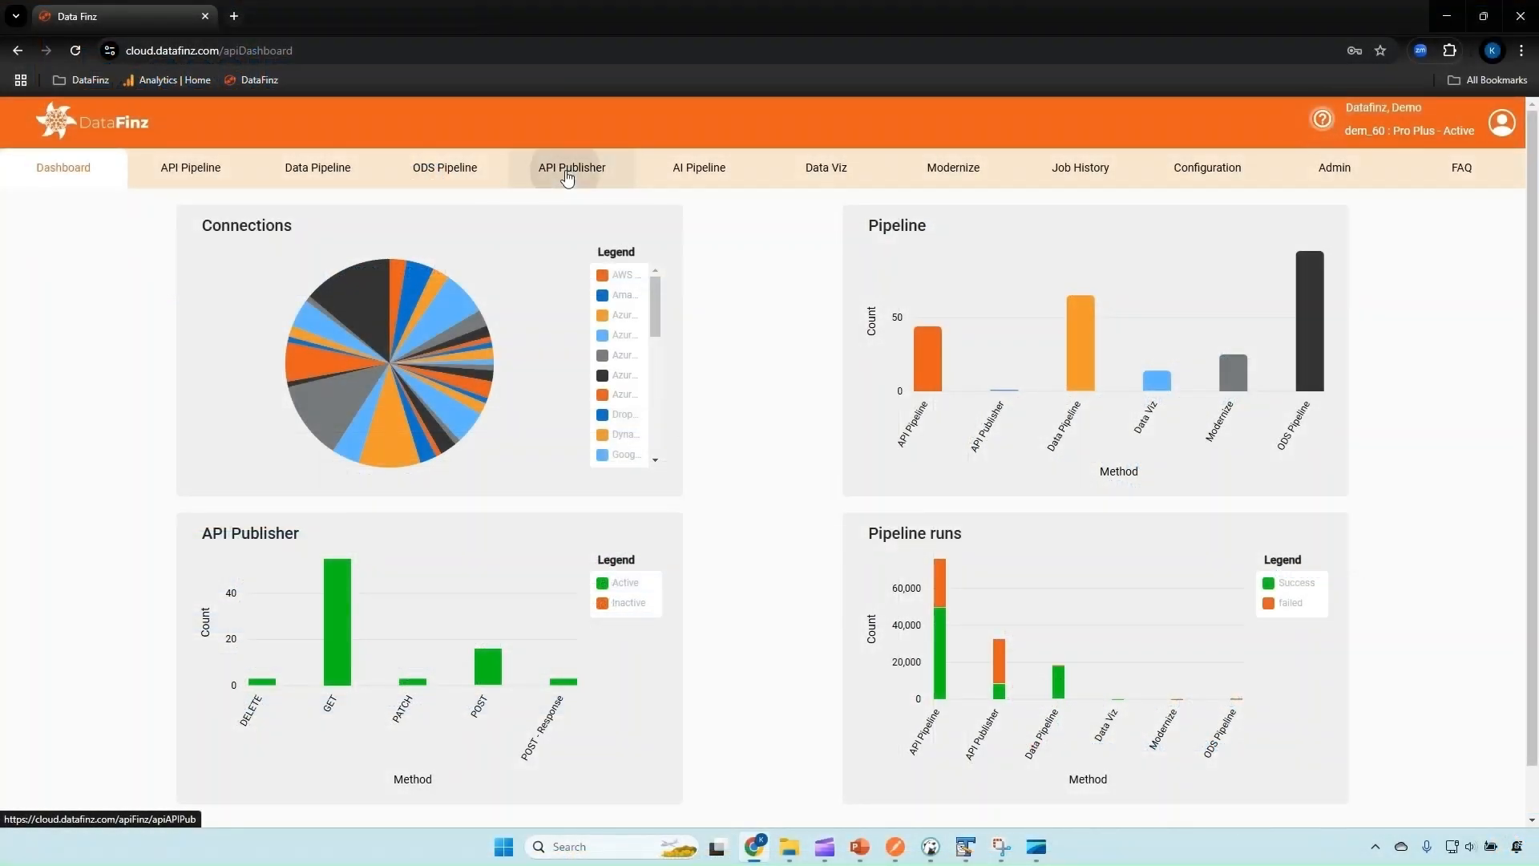
Step: Open the cust_data API publish definition and examine its connection, object type and object name choices
left_click(565, 171)
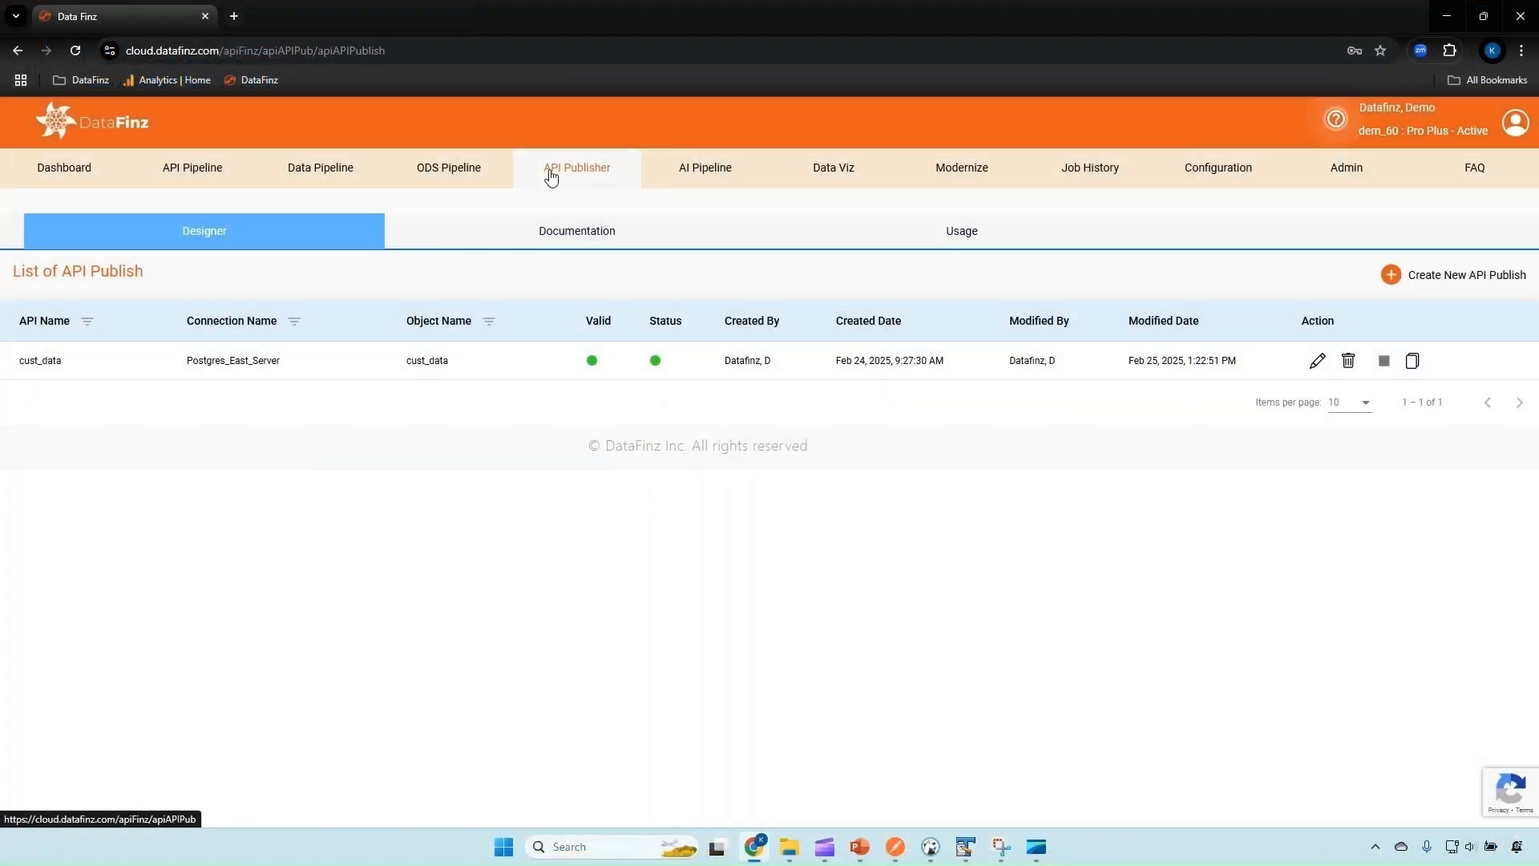
left_click(1317, 361)
left_click(1197, 383)
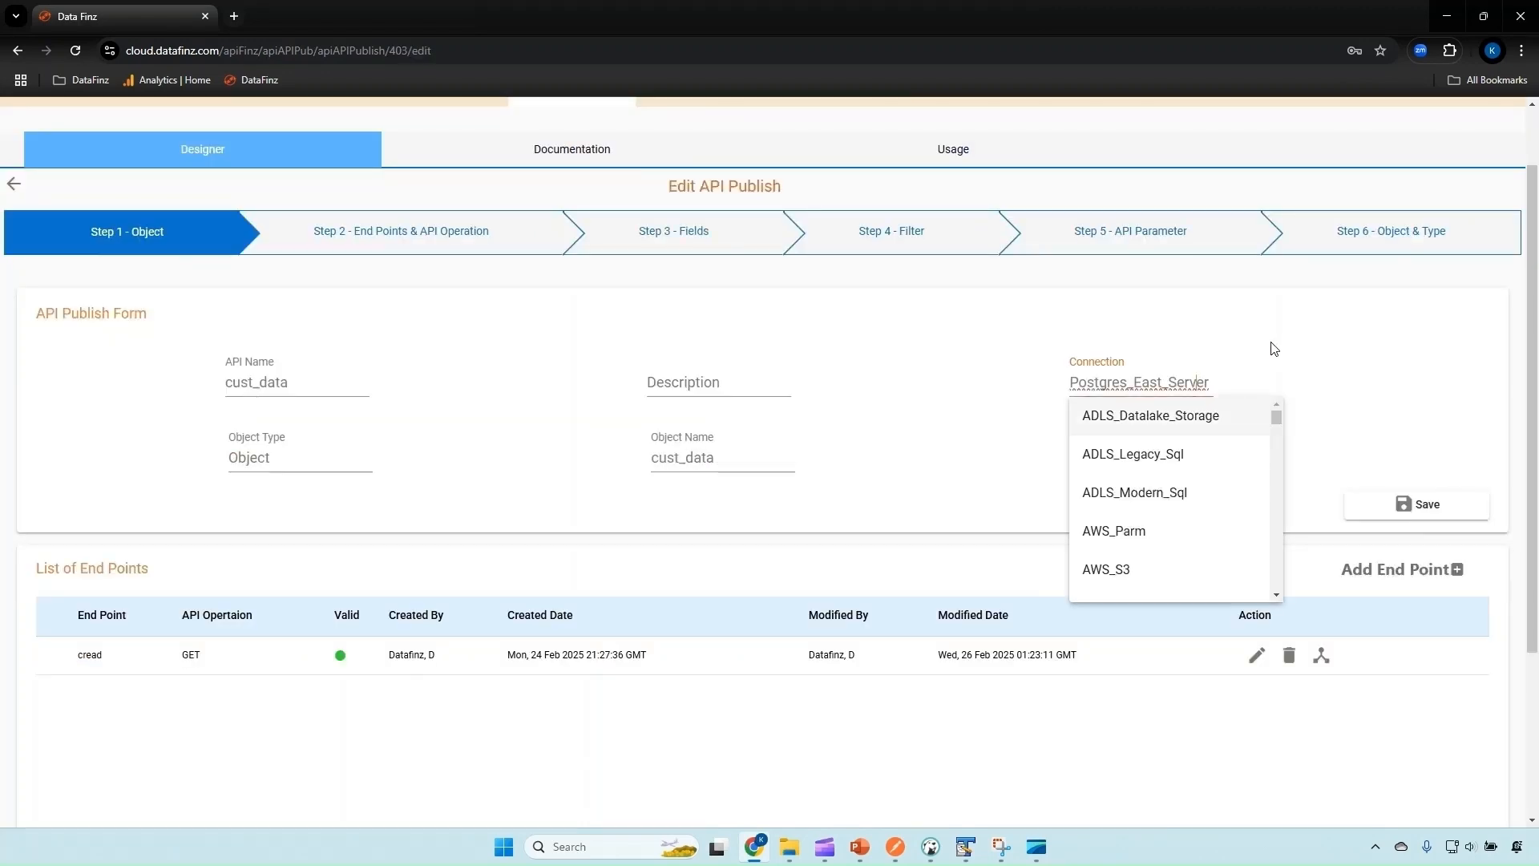
left_click(320, 457)
left_click(763, 461)
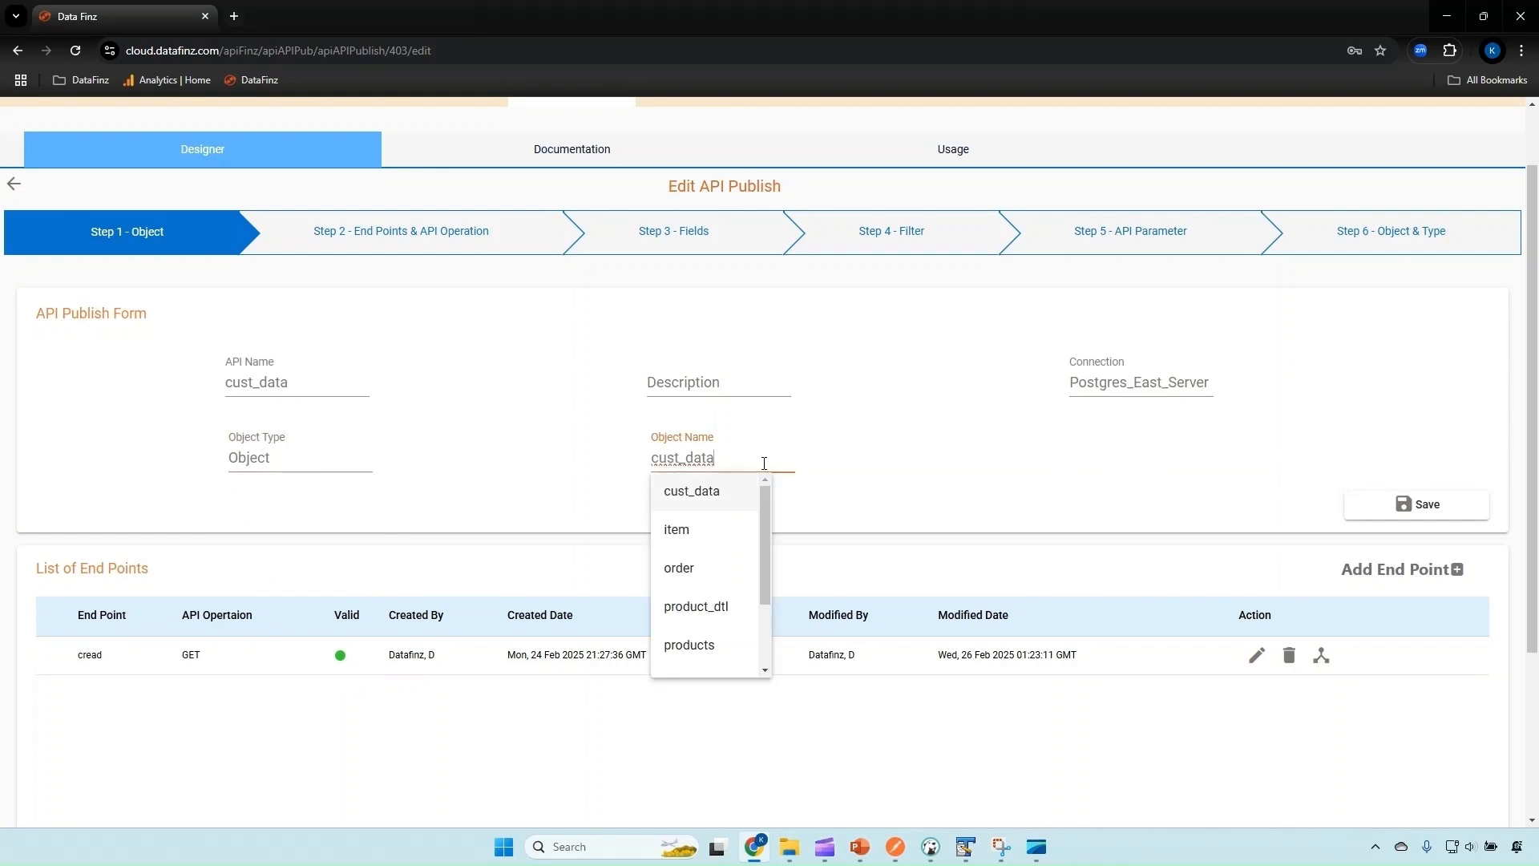
left_click(1369, 597)
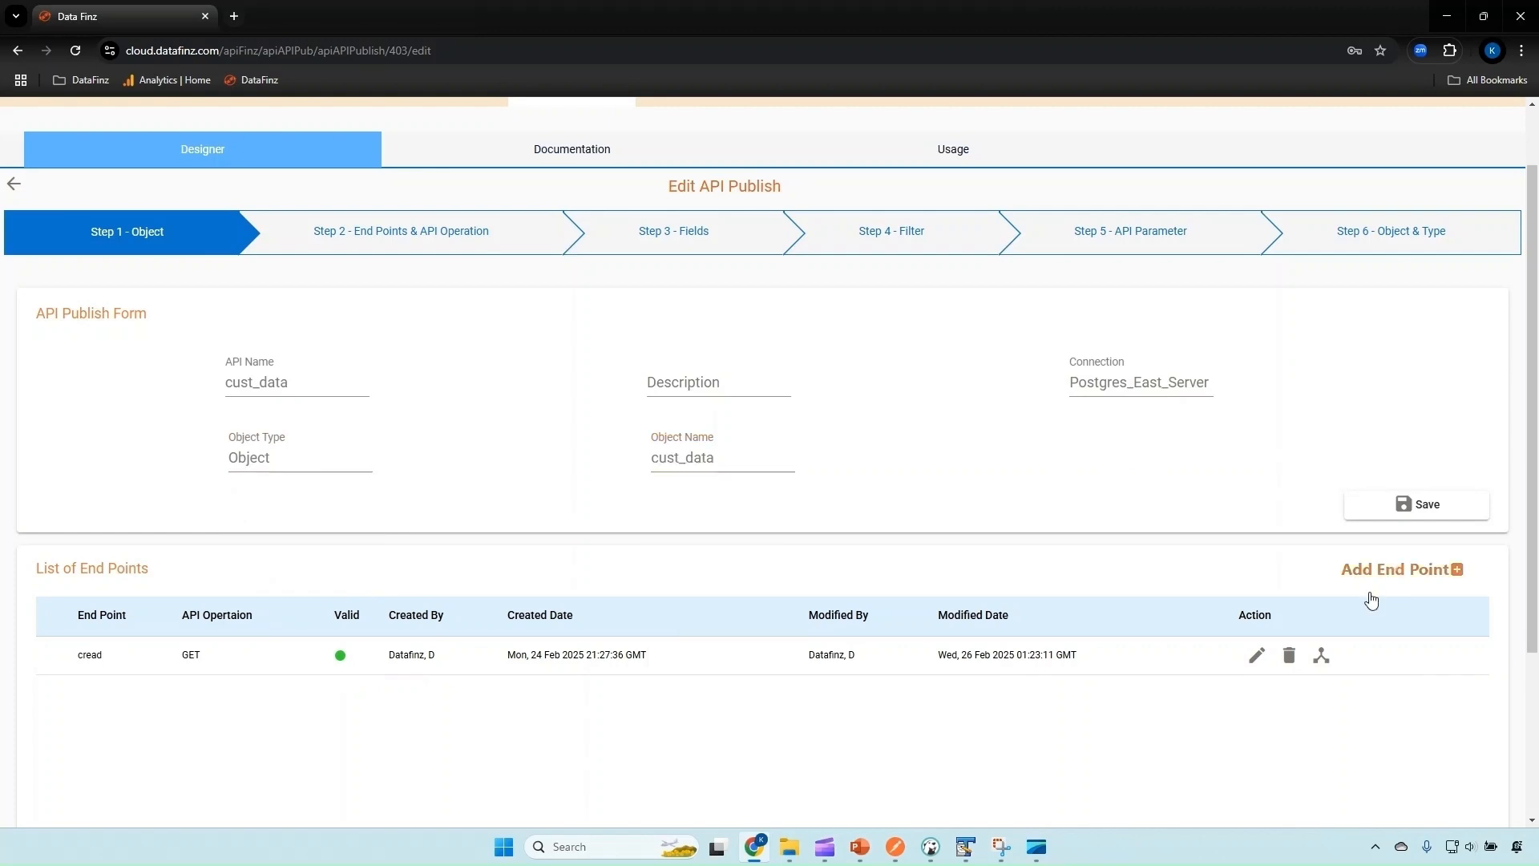
Step: Go through the cread GET endpoint's operation, fields, filter and API parameters, and finish the endpoint definition
left_click(1255, 655)
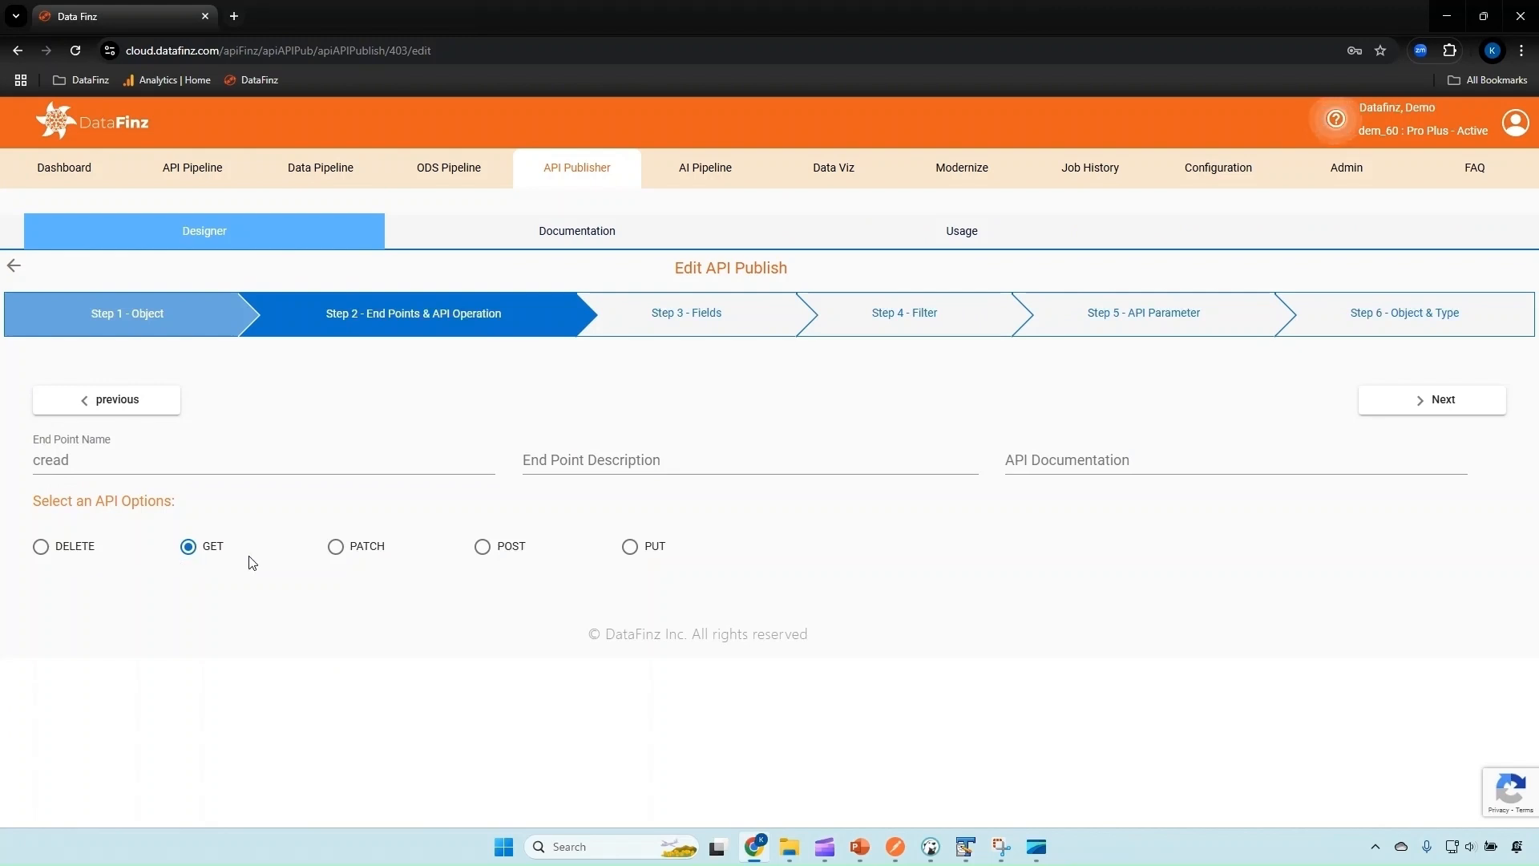
left_click(1387, 405)
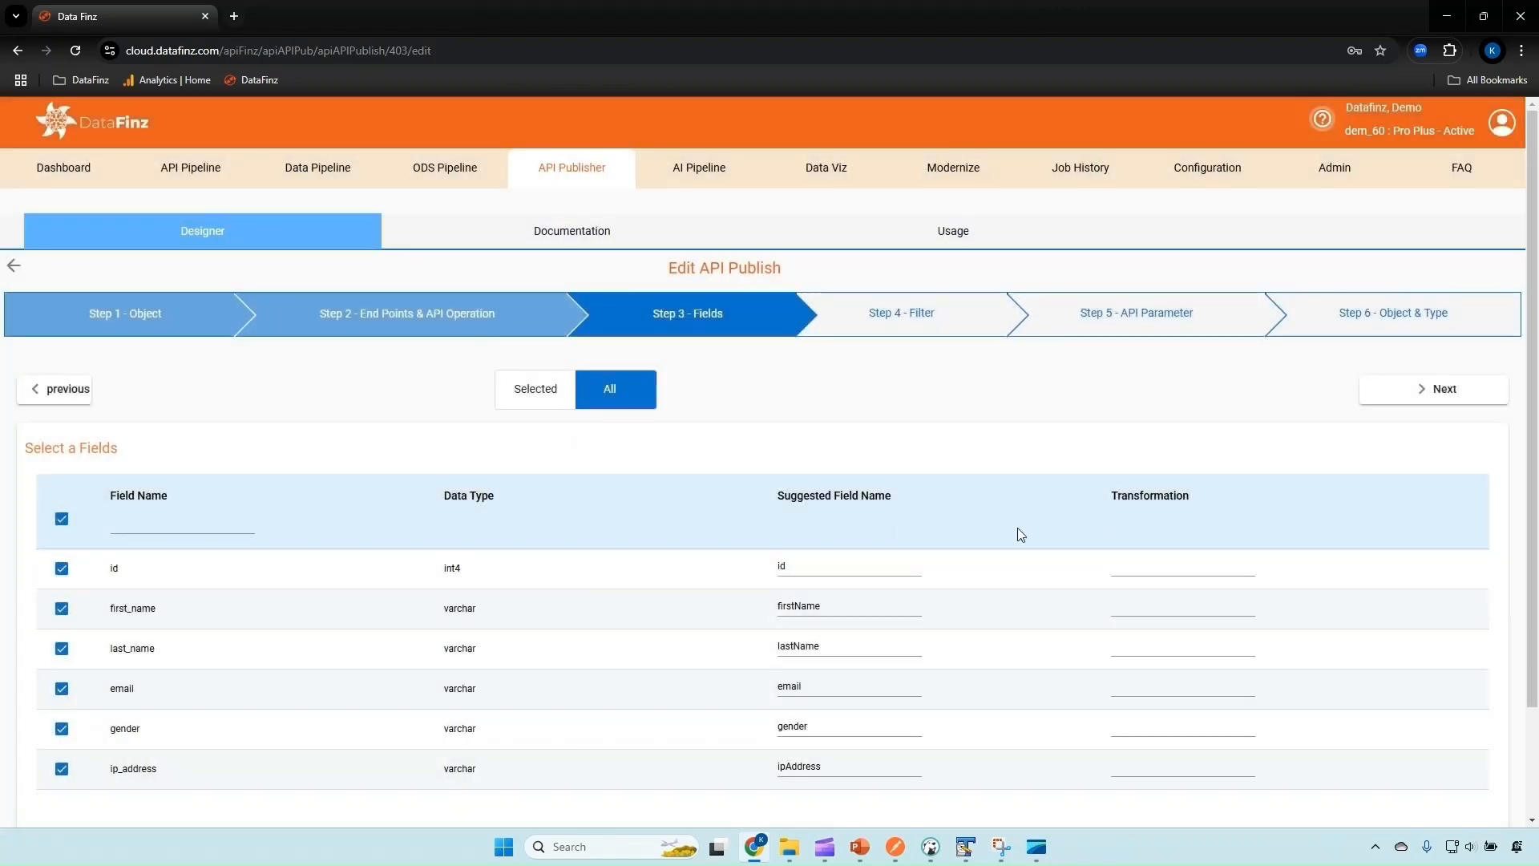
scroll(825, 502, "down", 1)
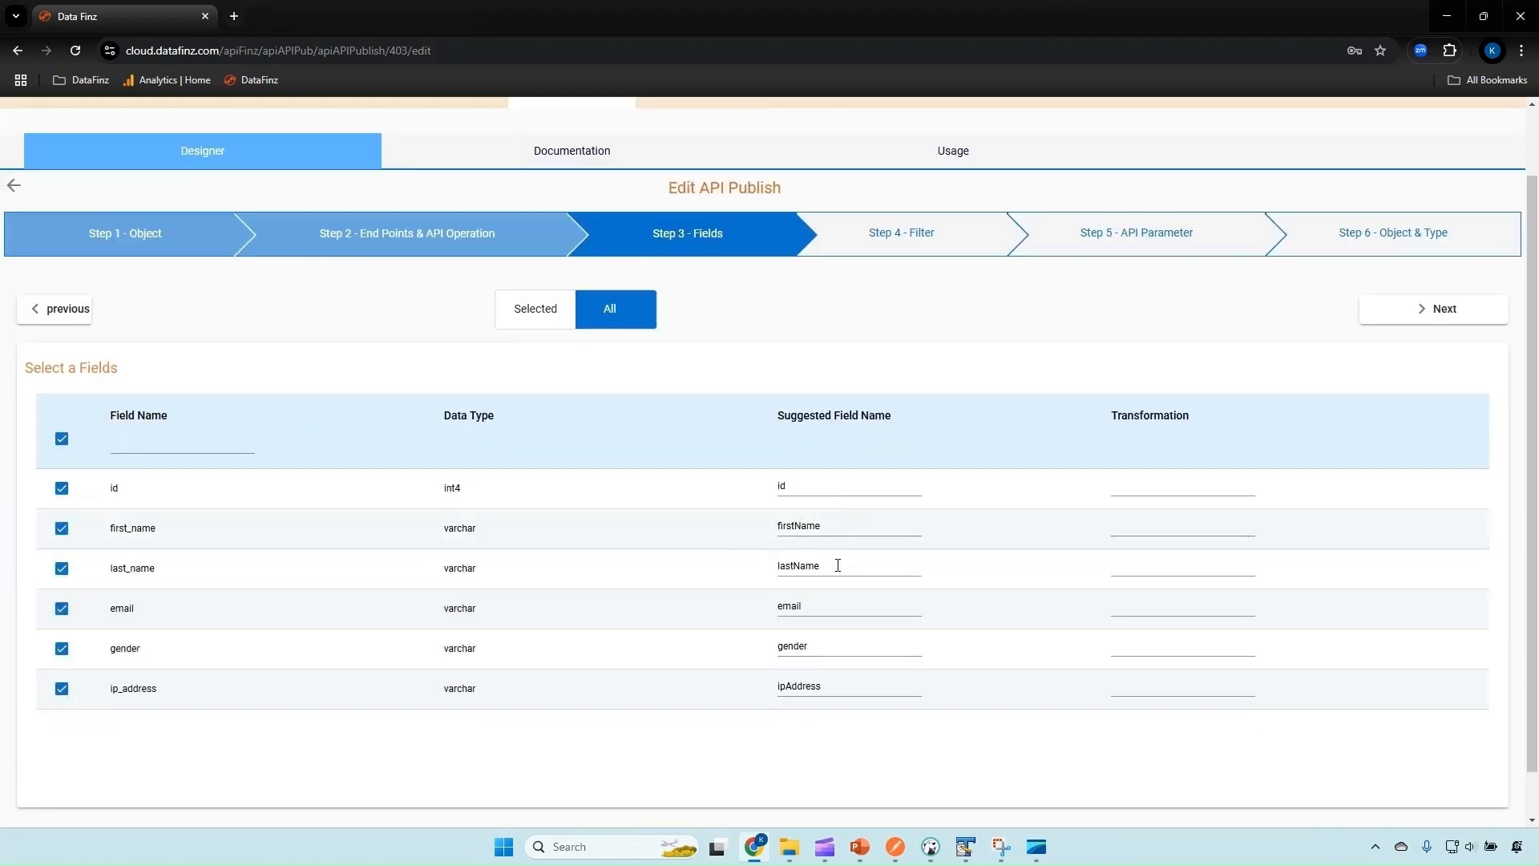
left_click(1441, 313)
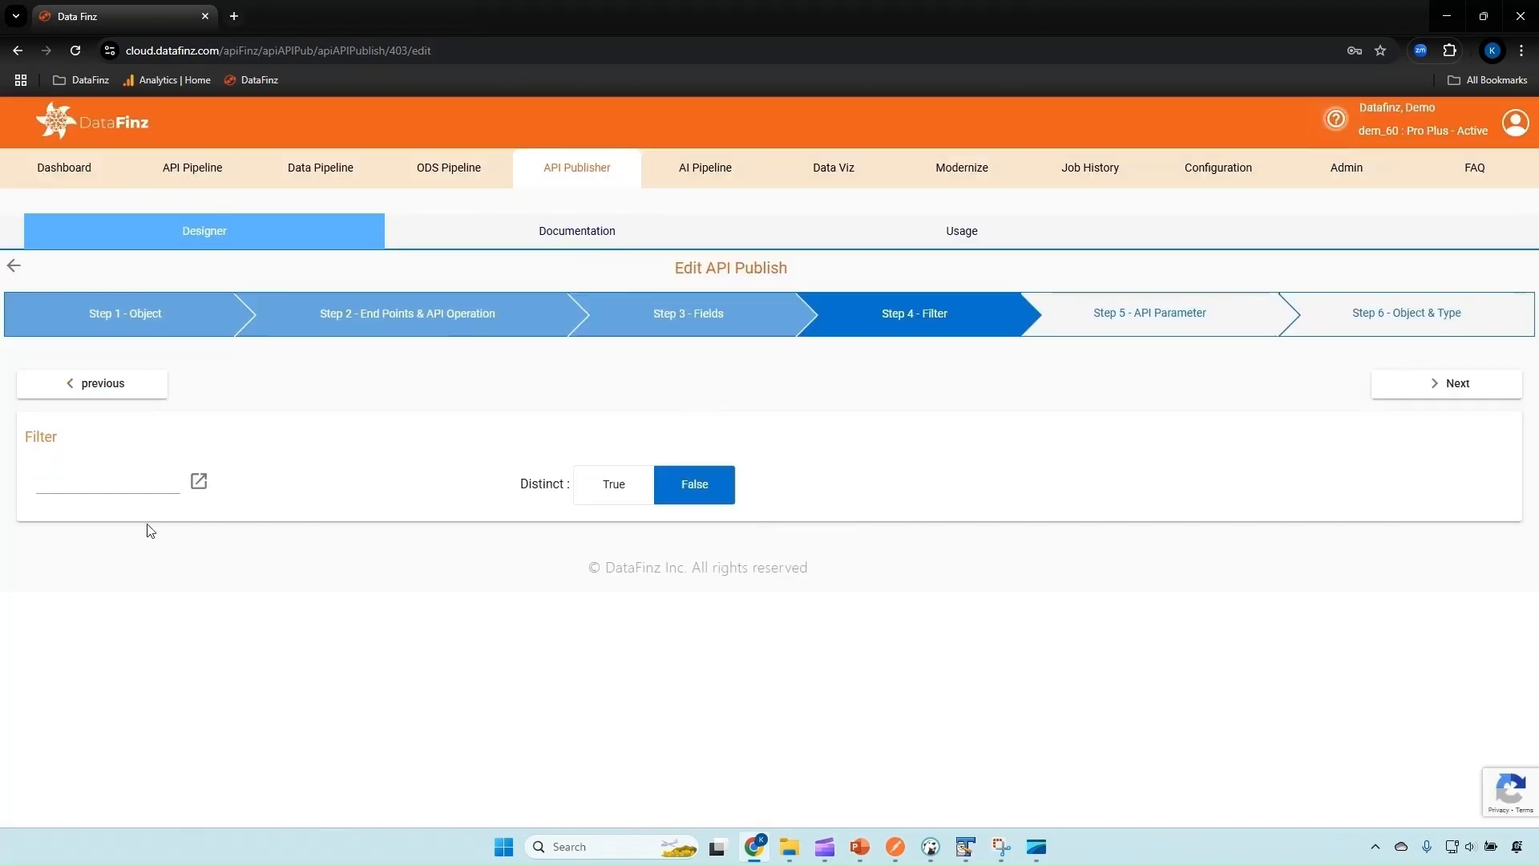
left_click(1447, 382)
left_click(1435, 385)
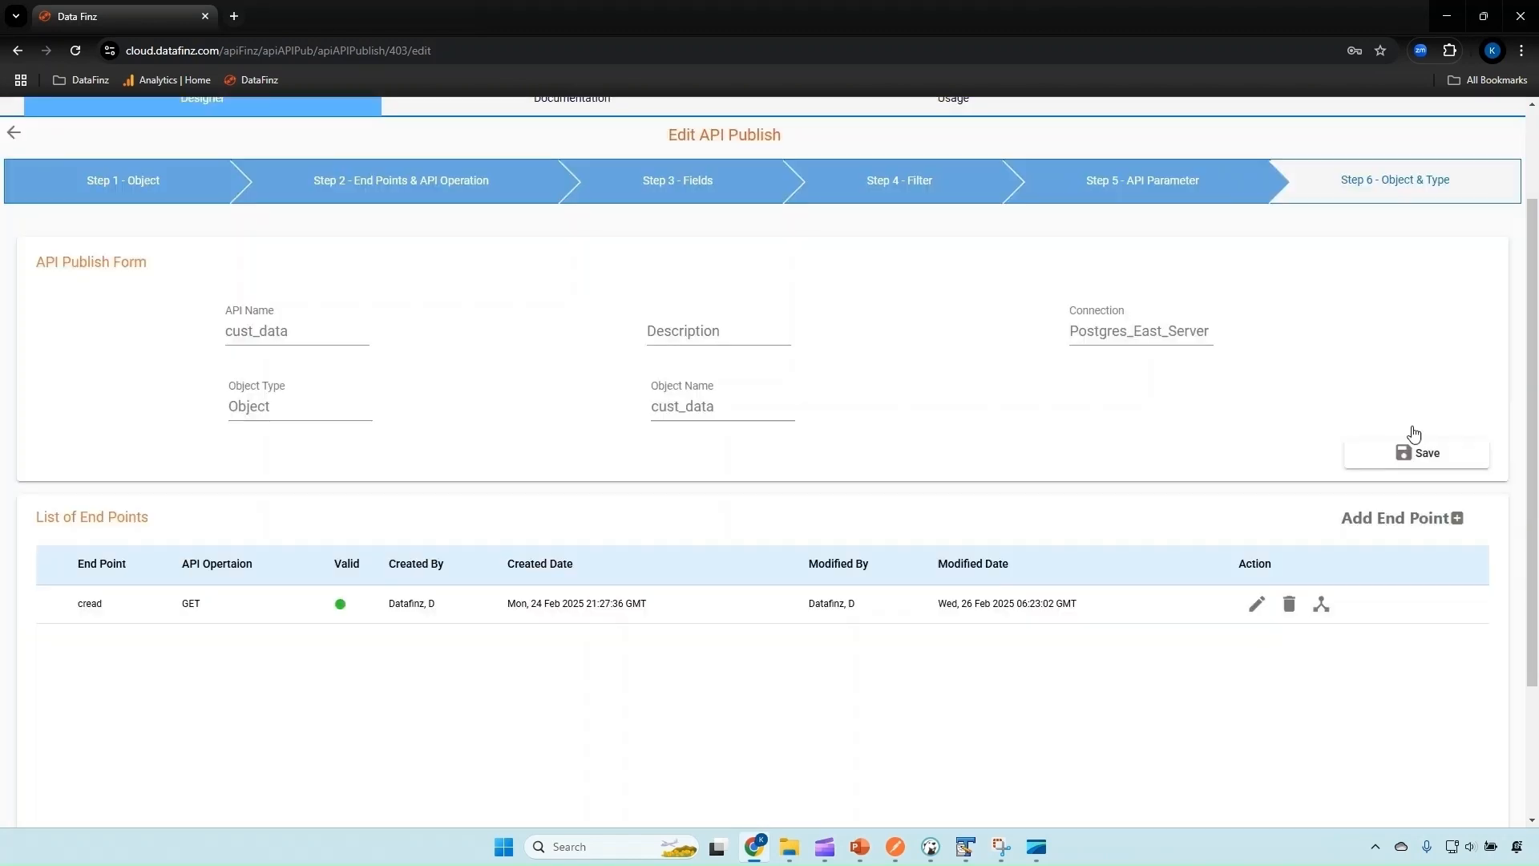
Step: View the cread endpoint's Swagger validation page, and return to the cust_data API publish form
scroll(1363, 481, "down", 1)
left_click(1321, 516)
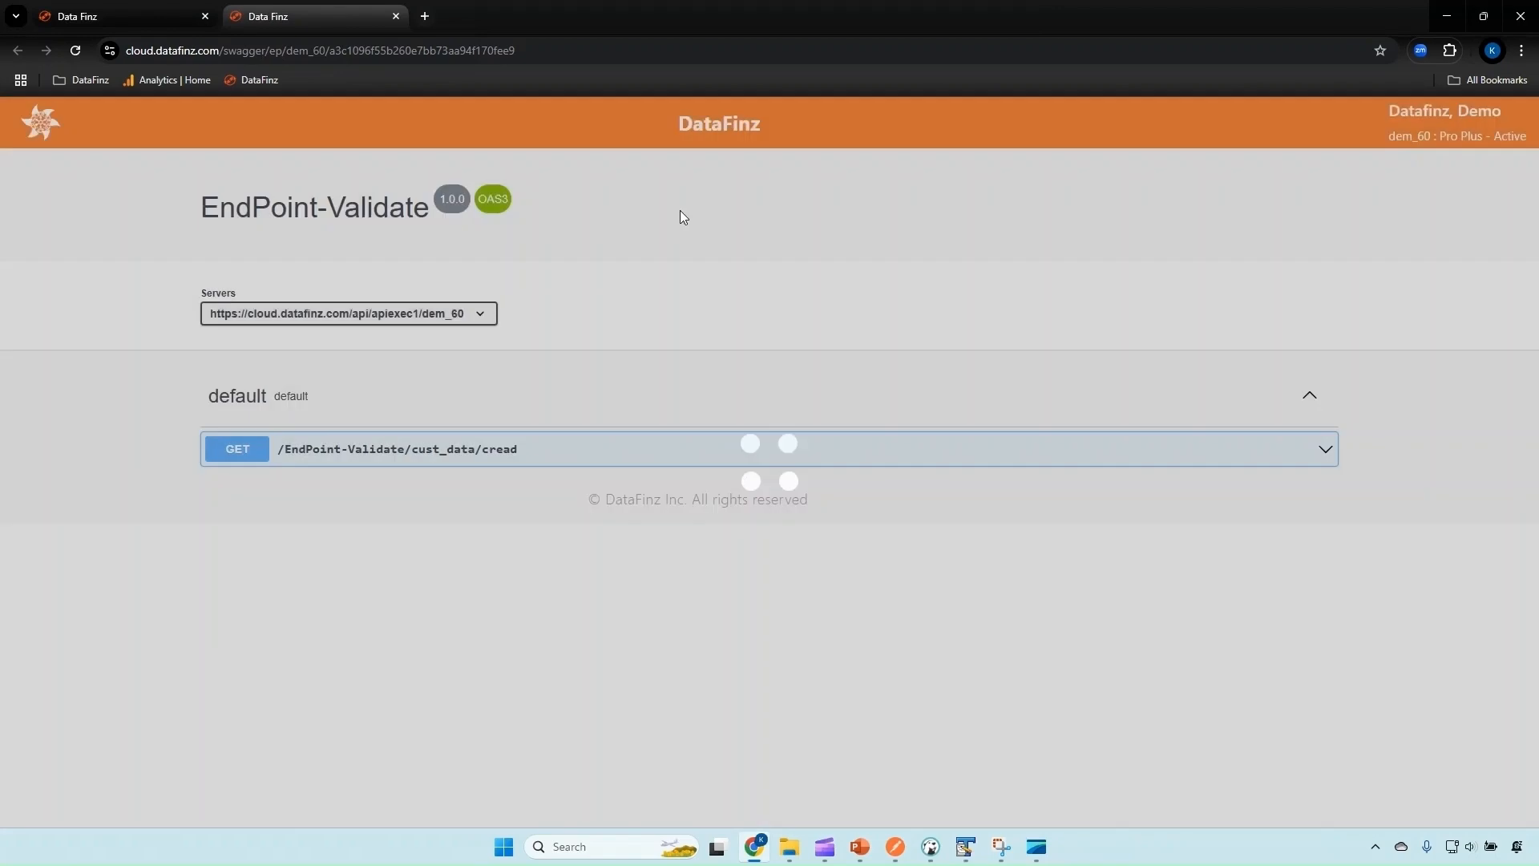
left_click(125, 23)
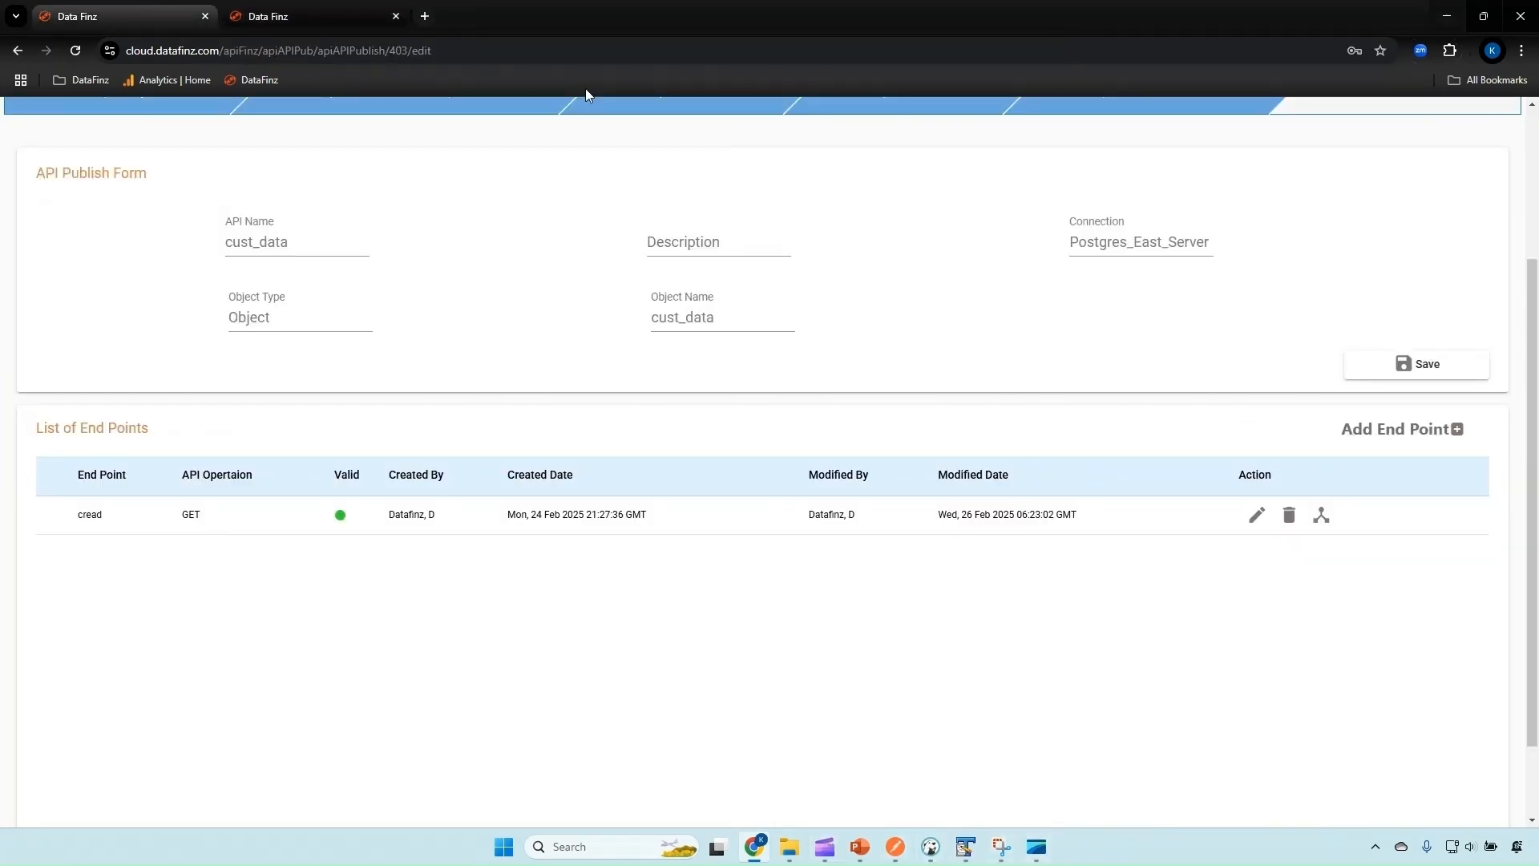
scroll(666, 525, "up", 3)
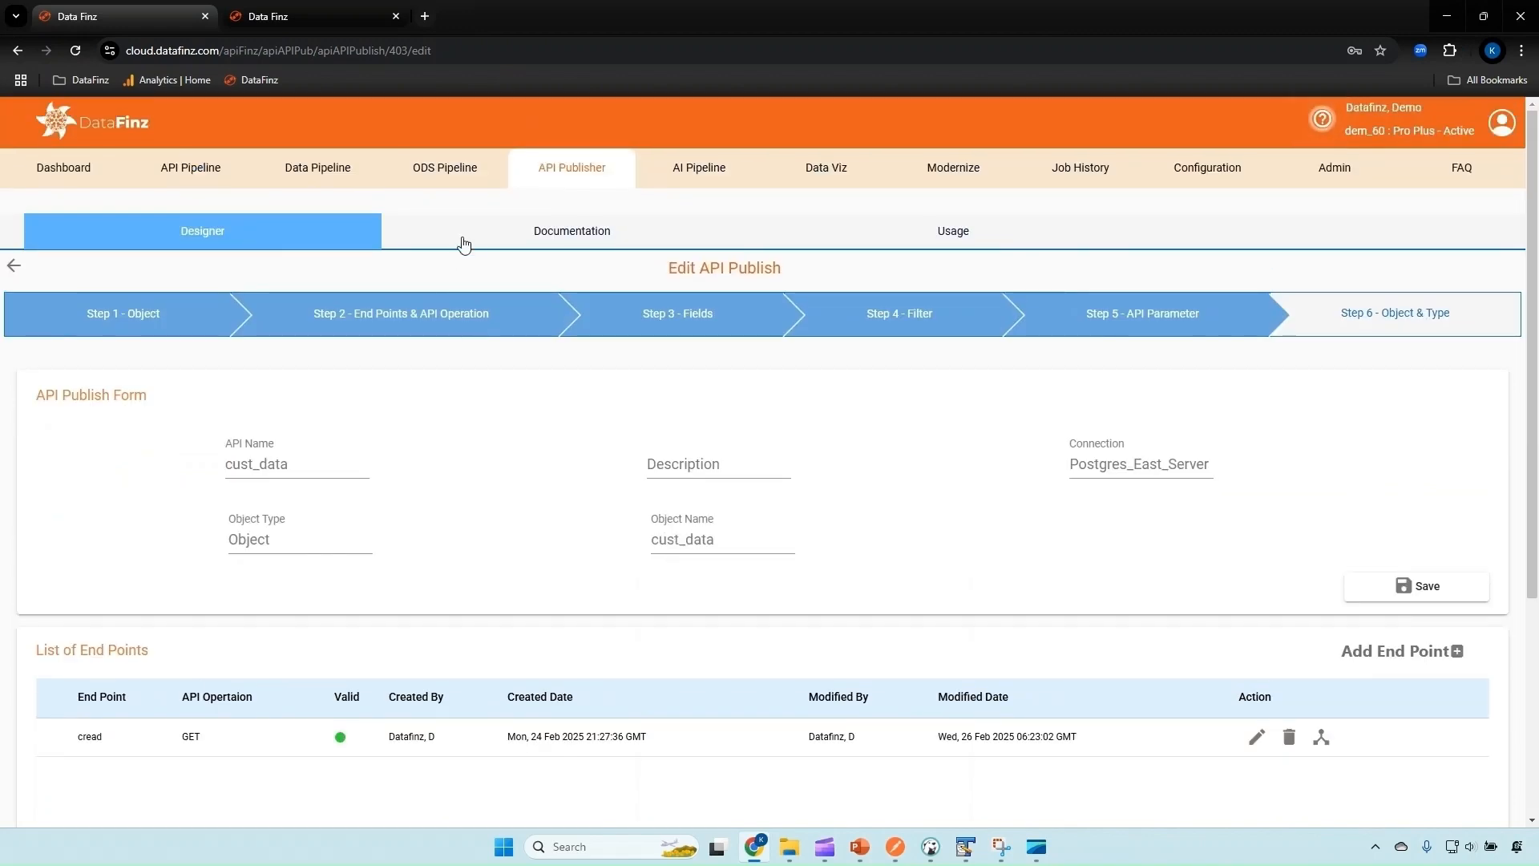
Step: Go through the demoapi documentation's authentication, module, IP whitelisting and endpoint selection, and finish the application module
left_click(545, 237)
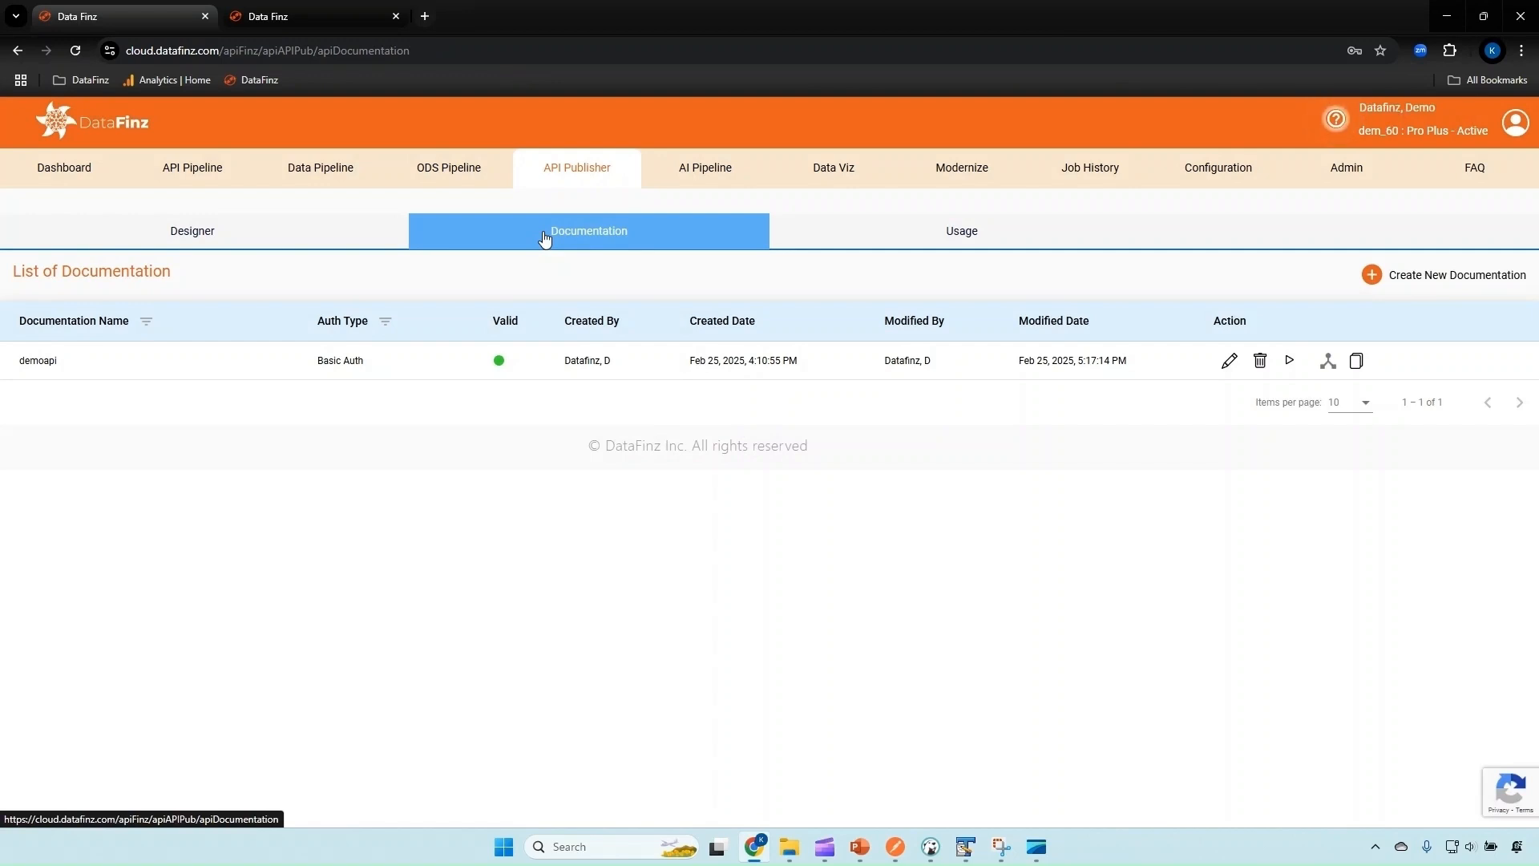
left_click(1227, 362)
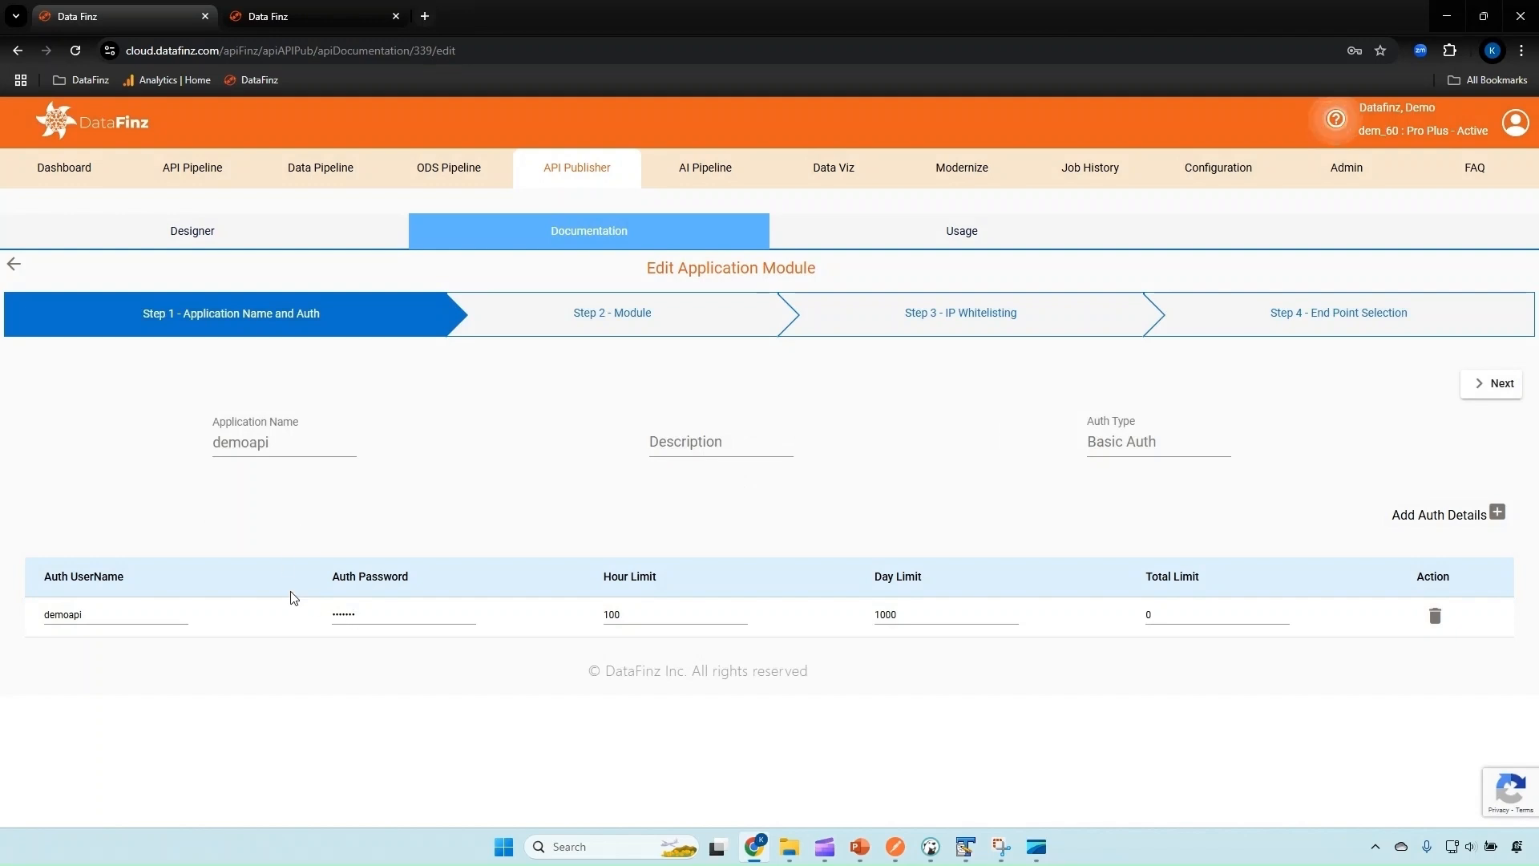
left_click(1492, 384)
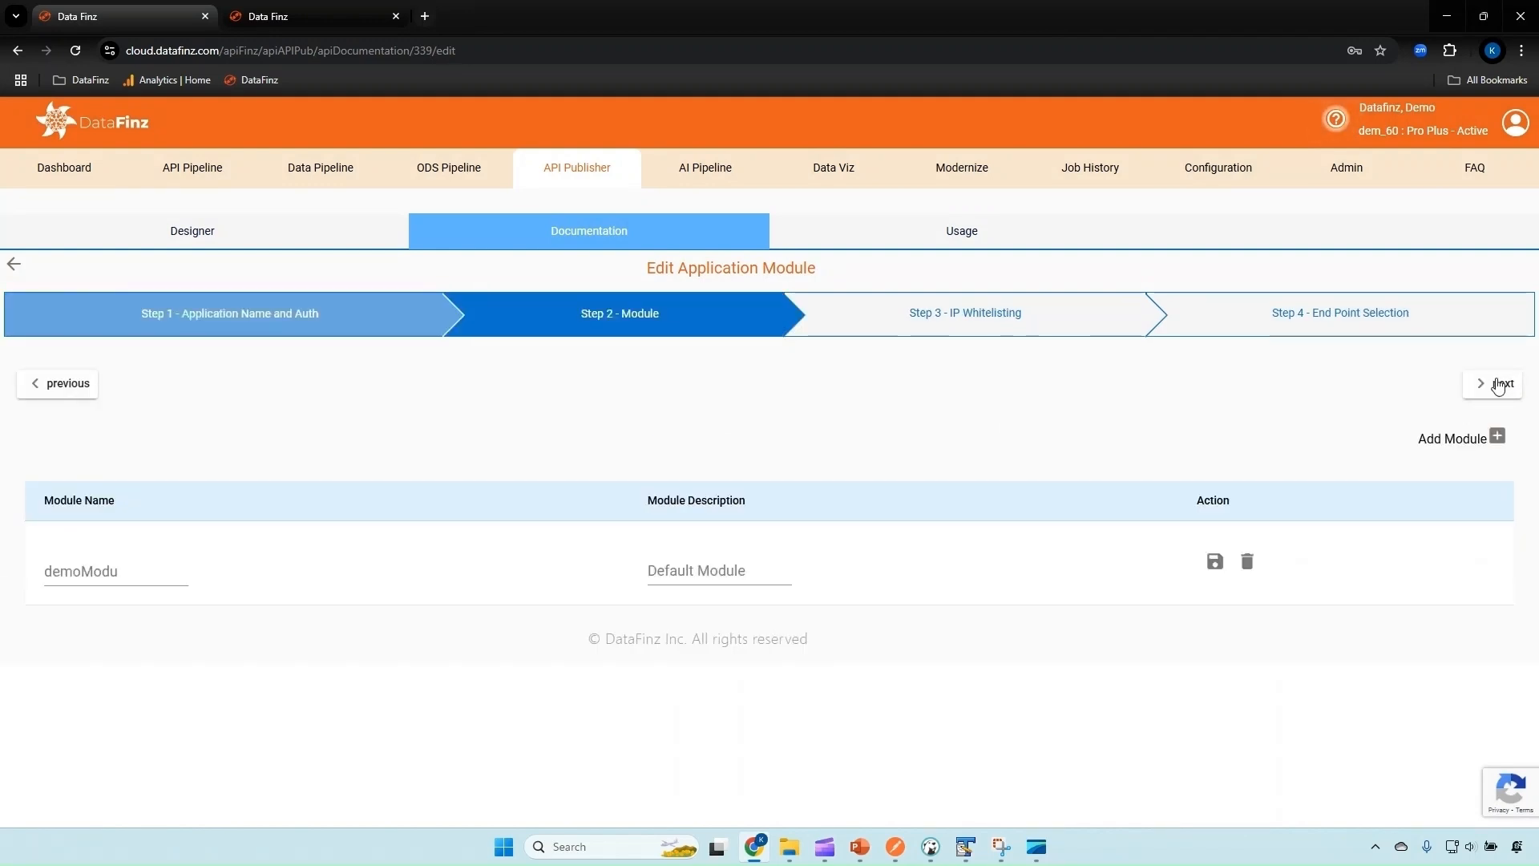
left_click(1492, 383)
left_click(1493, 383)
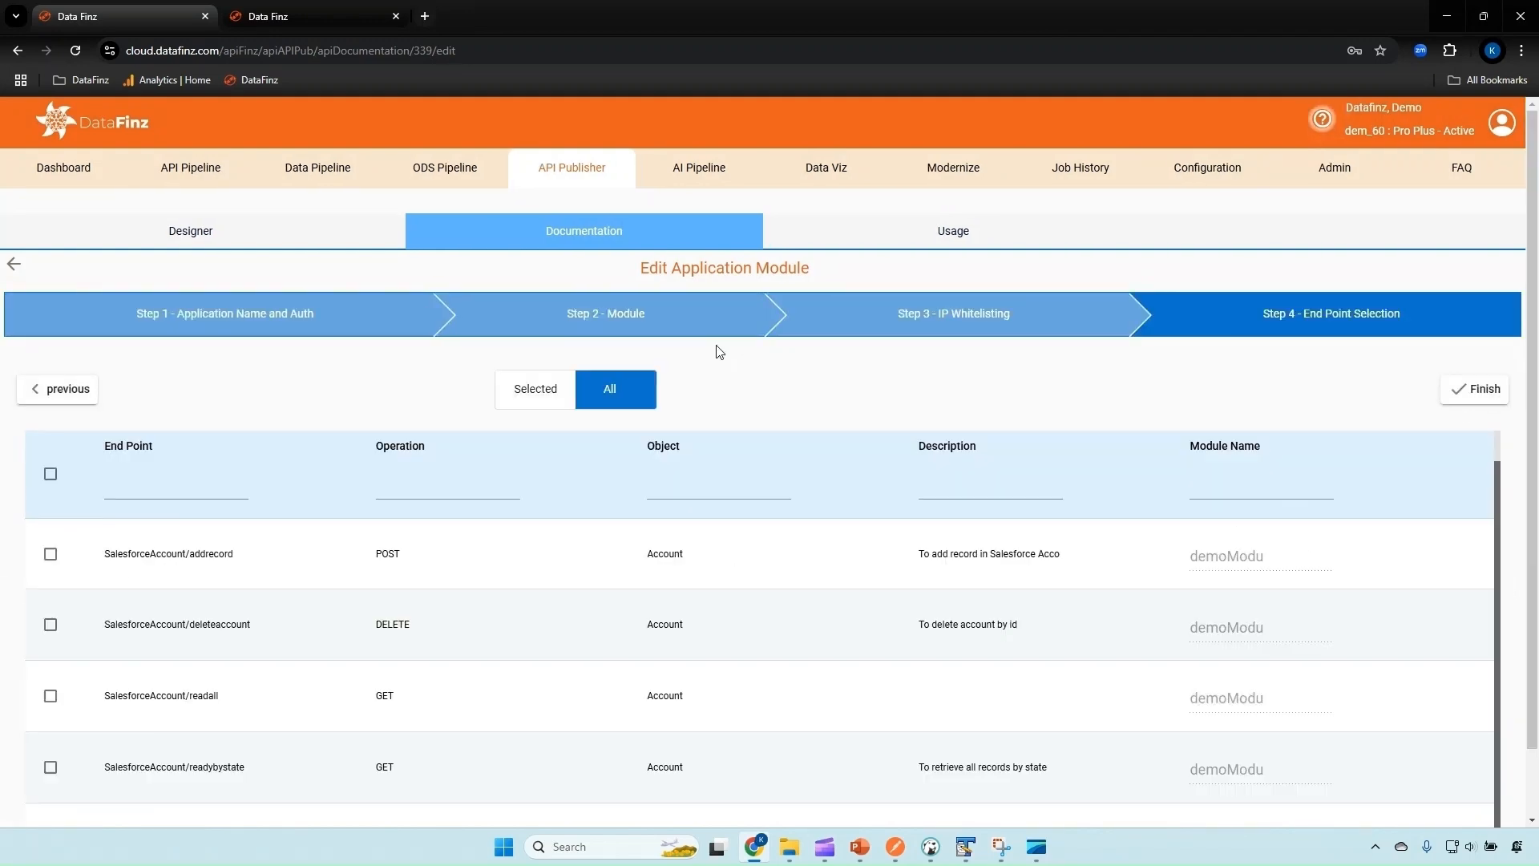
left_click(1486, 388)
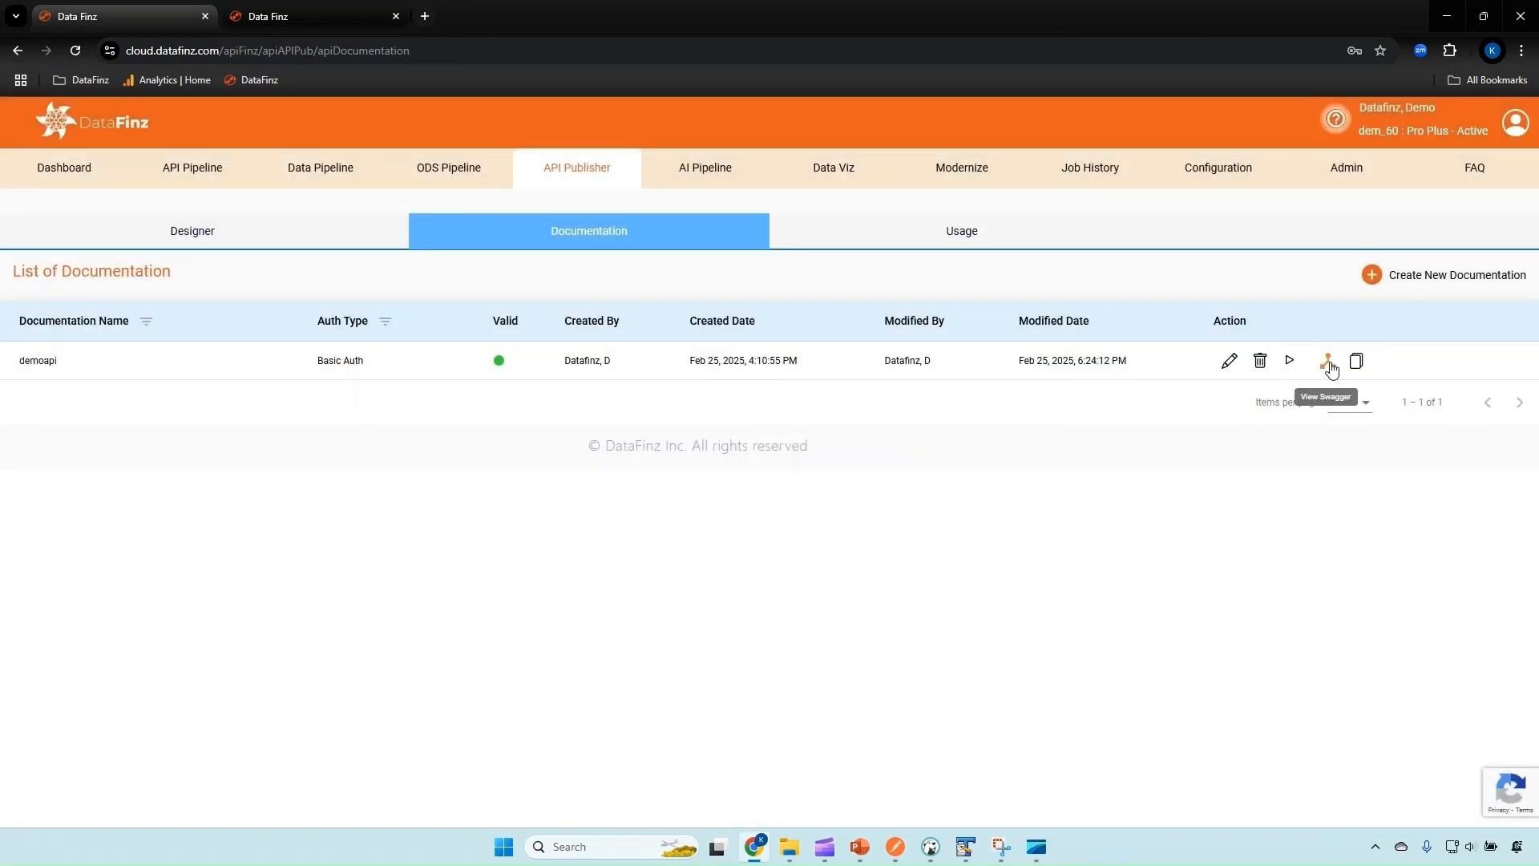
Step: Open demoapi's Swagger page and authorize access to it with Basic Auth
left_click(1329, 367)
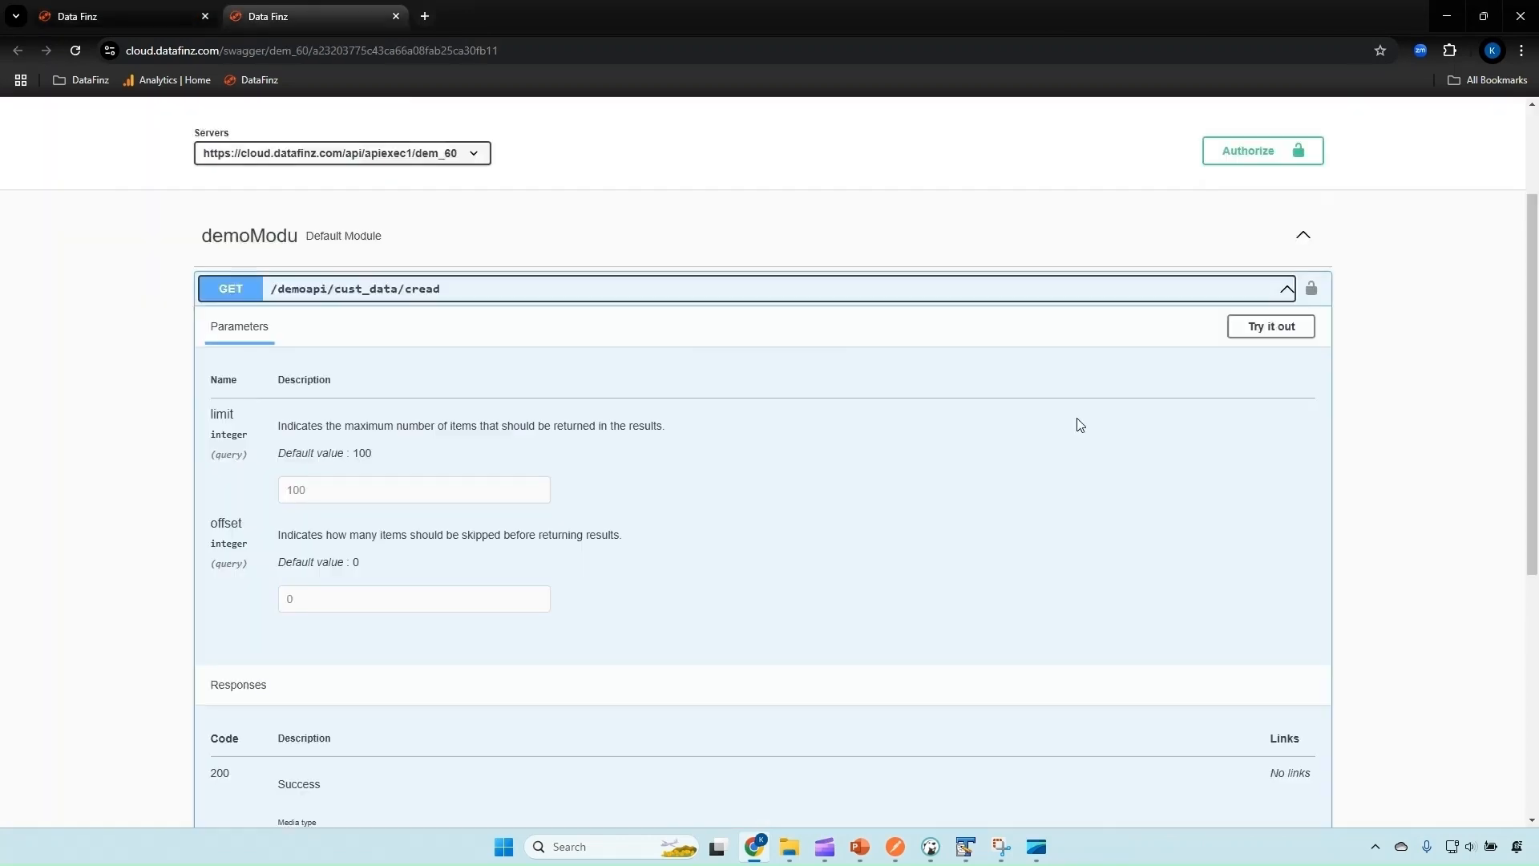
left_click(1235, 157)
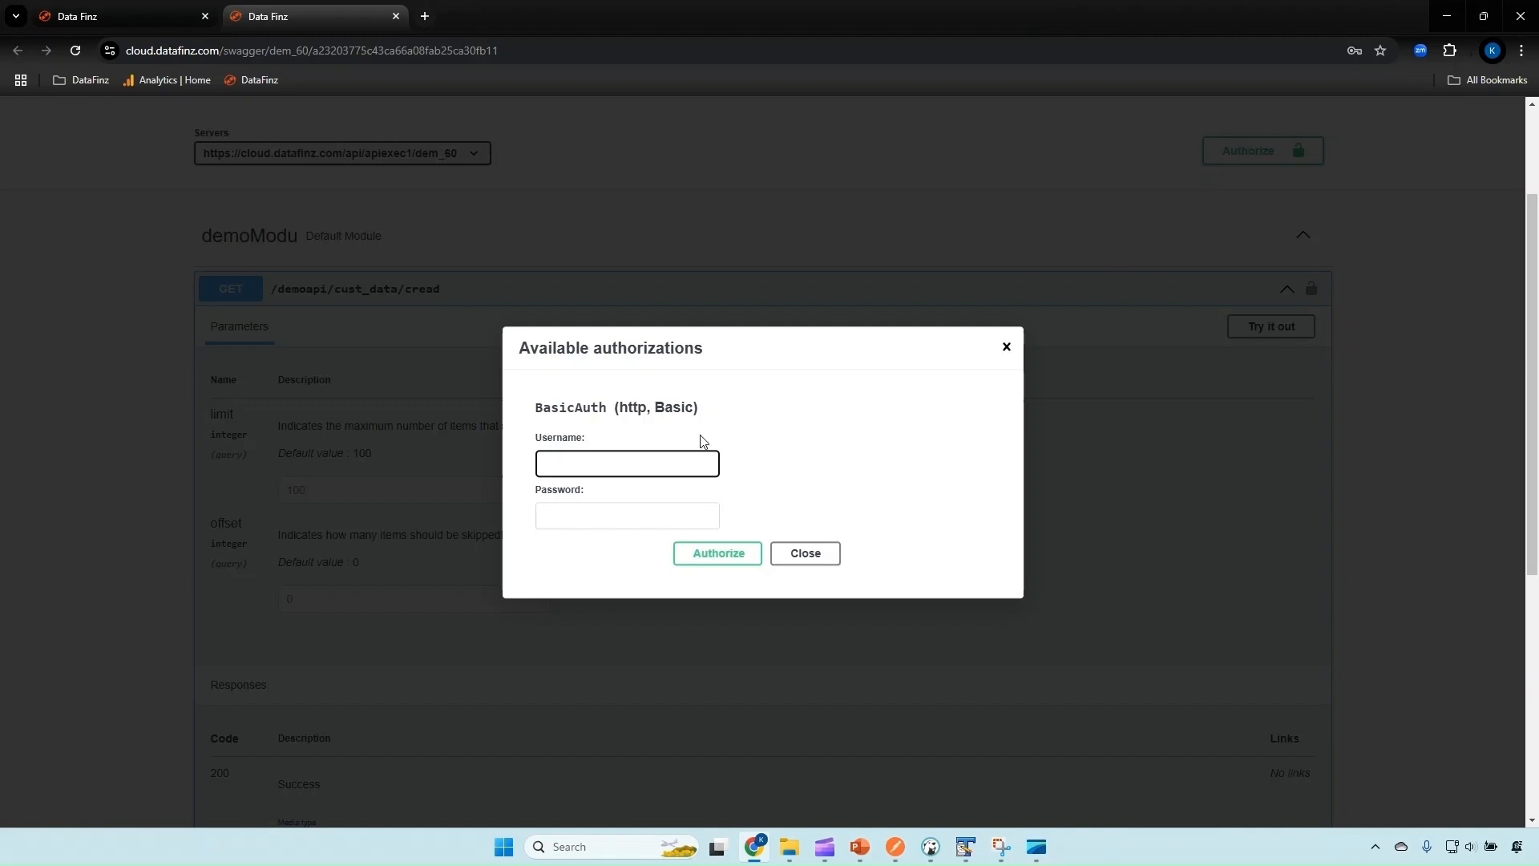
left_click(709, 553)
left_click(802, 530)
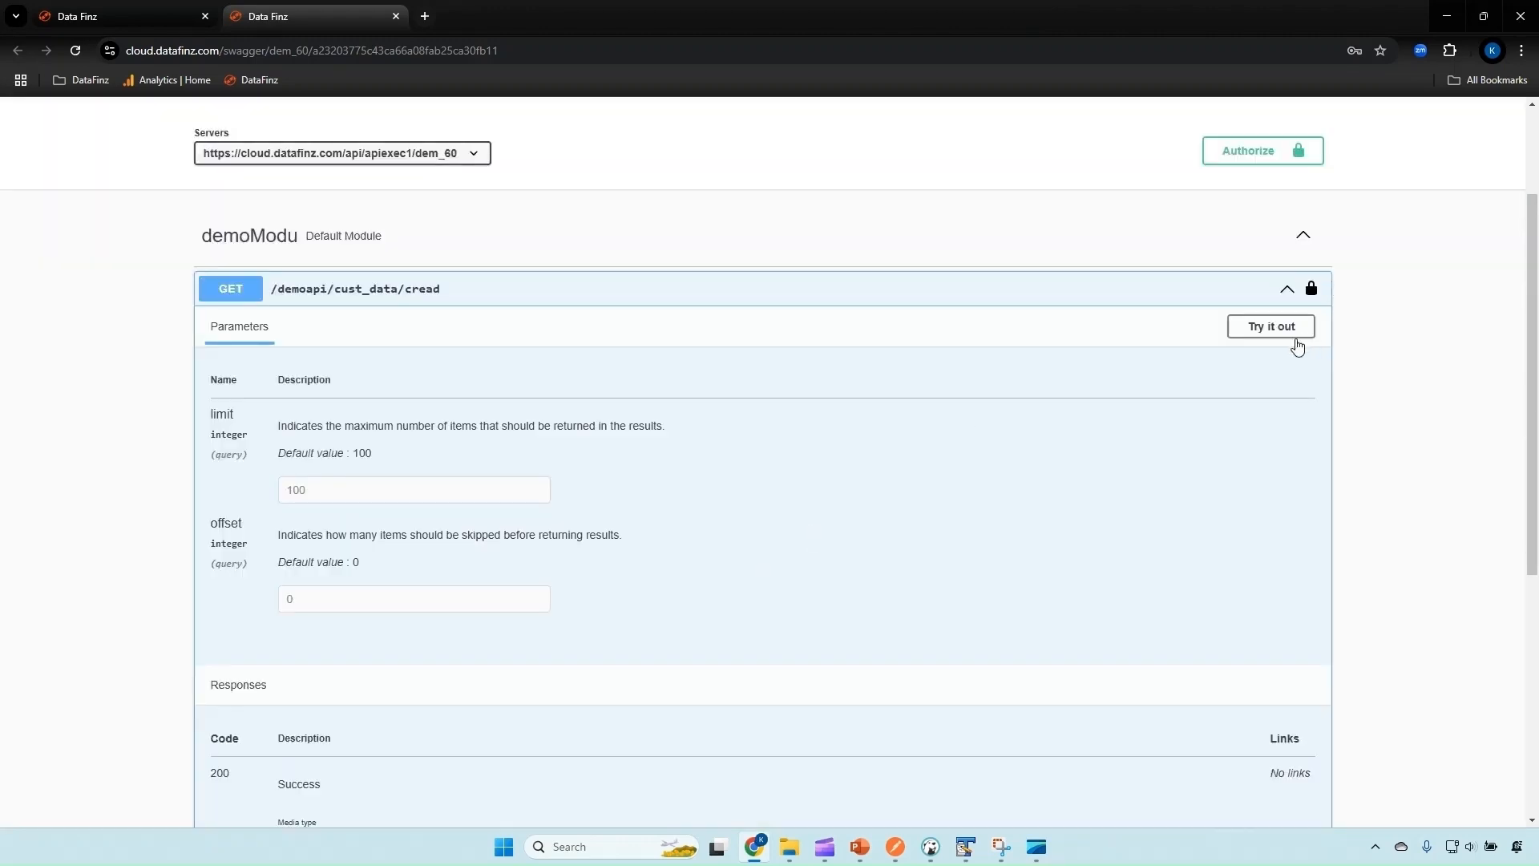
Step: Execute the /demoapi/cust_data/cread GET request with default parameters, and compare the response with the cust_data table in DBeaver
left_click(1272, 329)
left_click(808, 615)
scroll(353, 561, "down", 6)
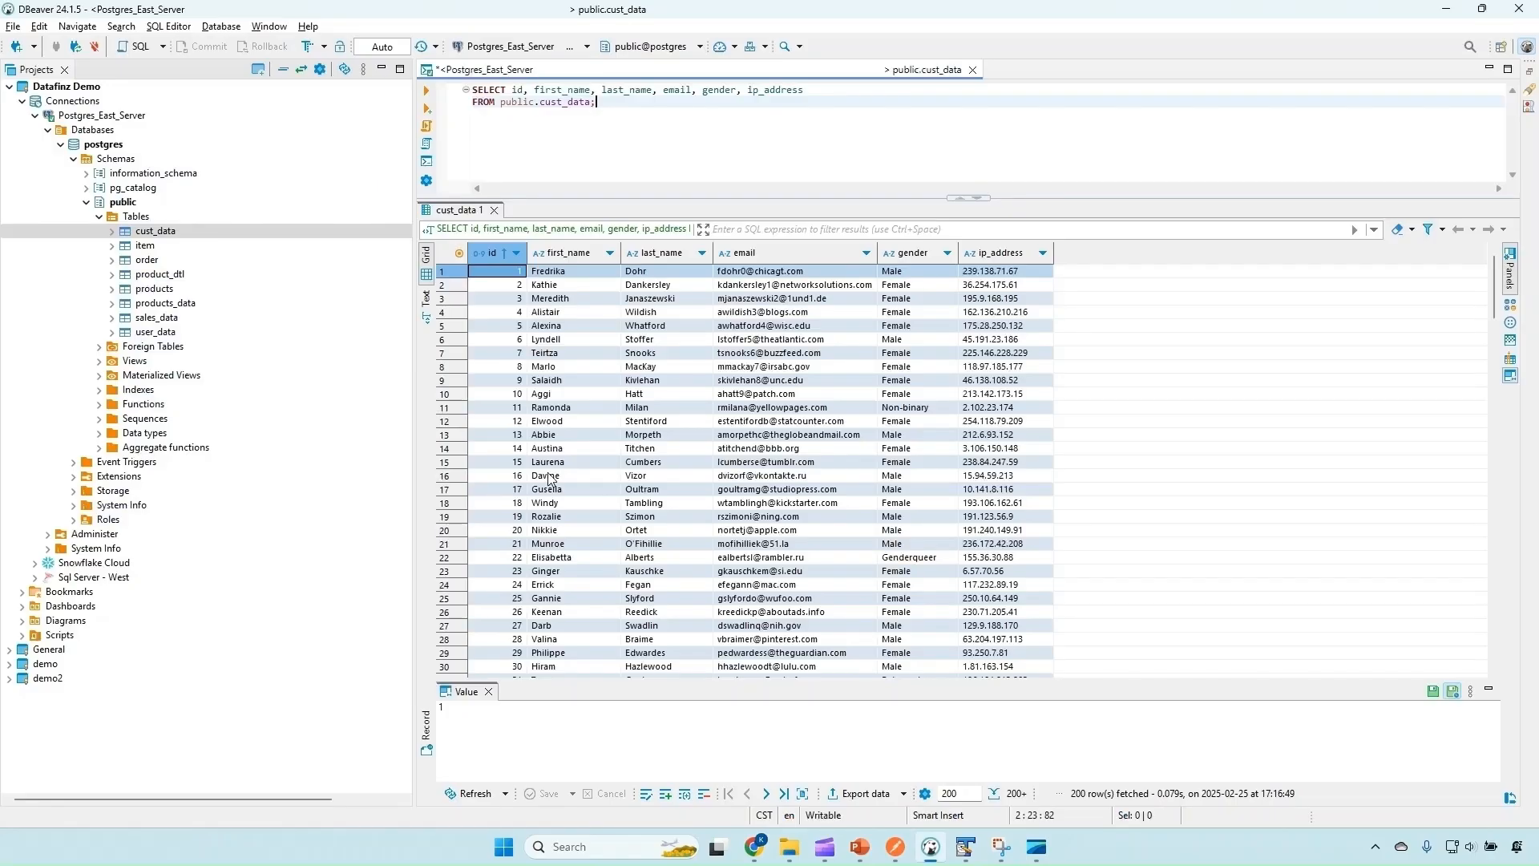
left_click(1459, 15)
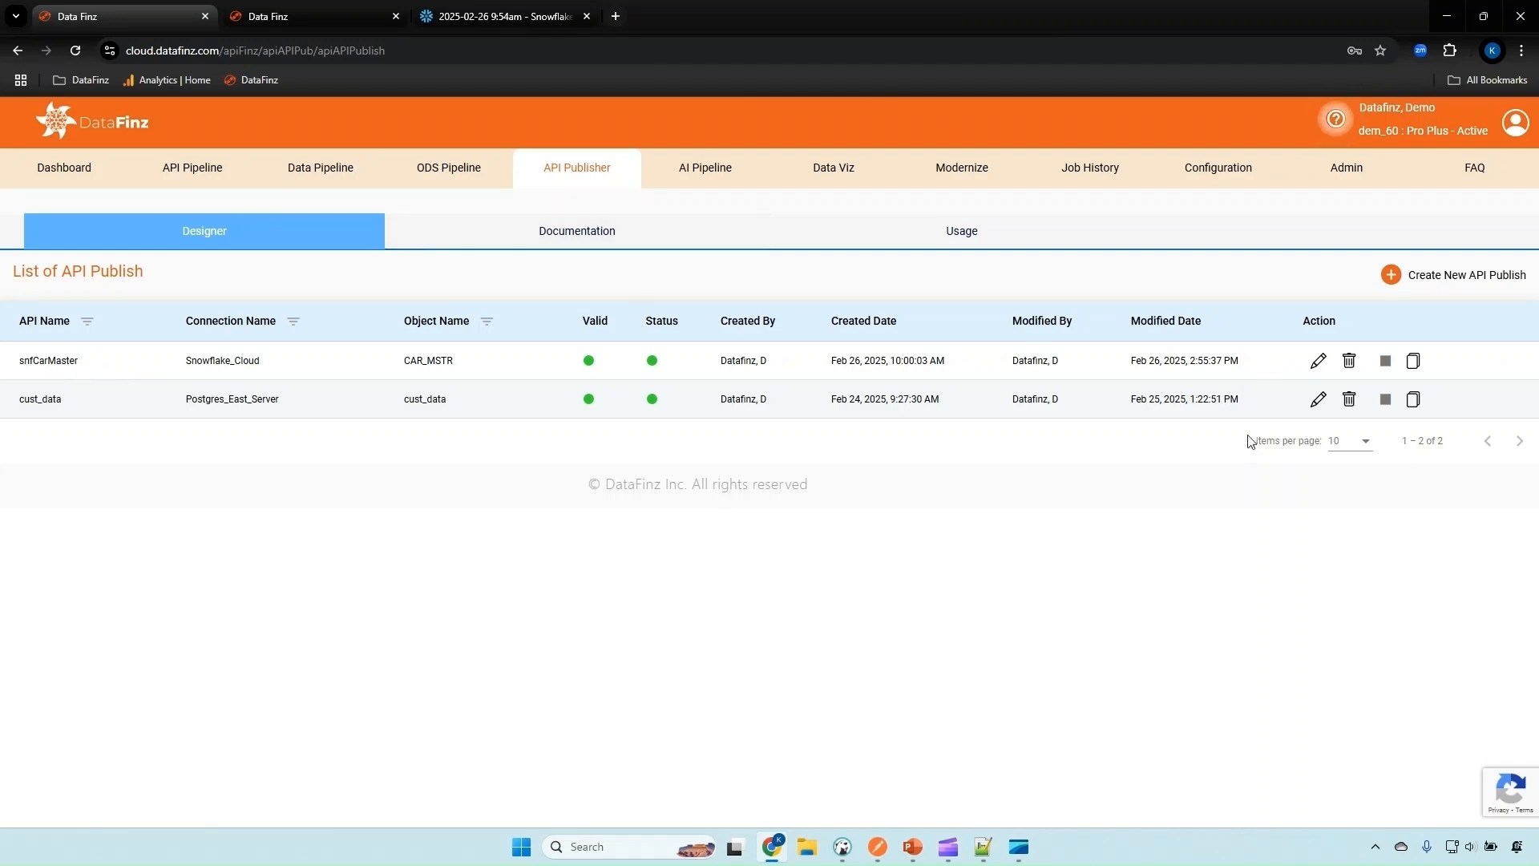
Step: Open the snfCarMaster API publish definition and examine its Snowflake connection and the available object names
left_click(1313, 362)
scroll(1003, 368, "down", 4)
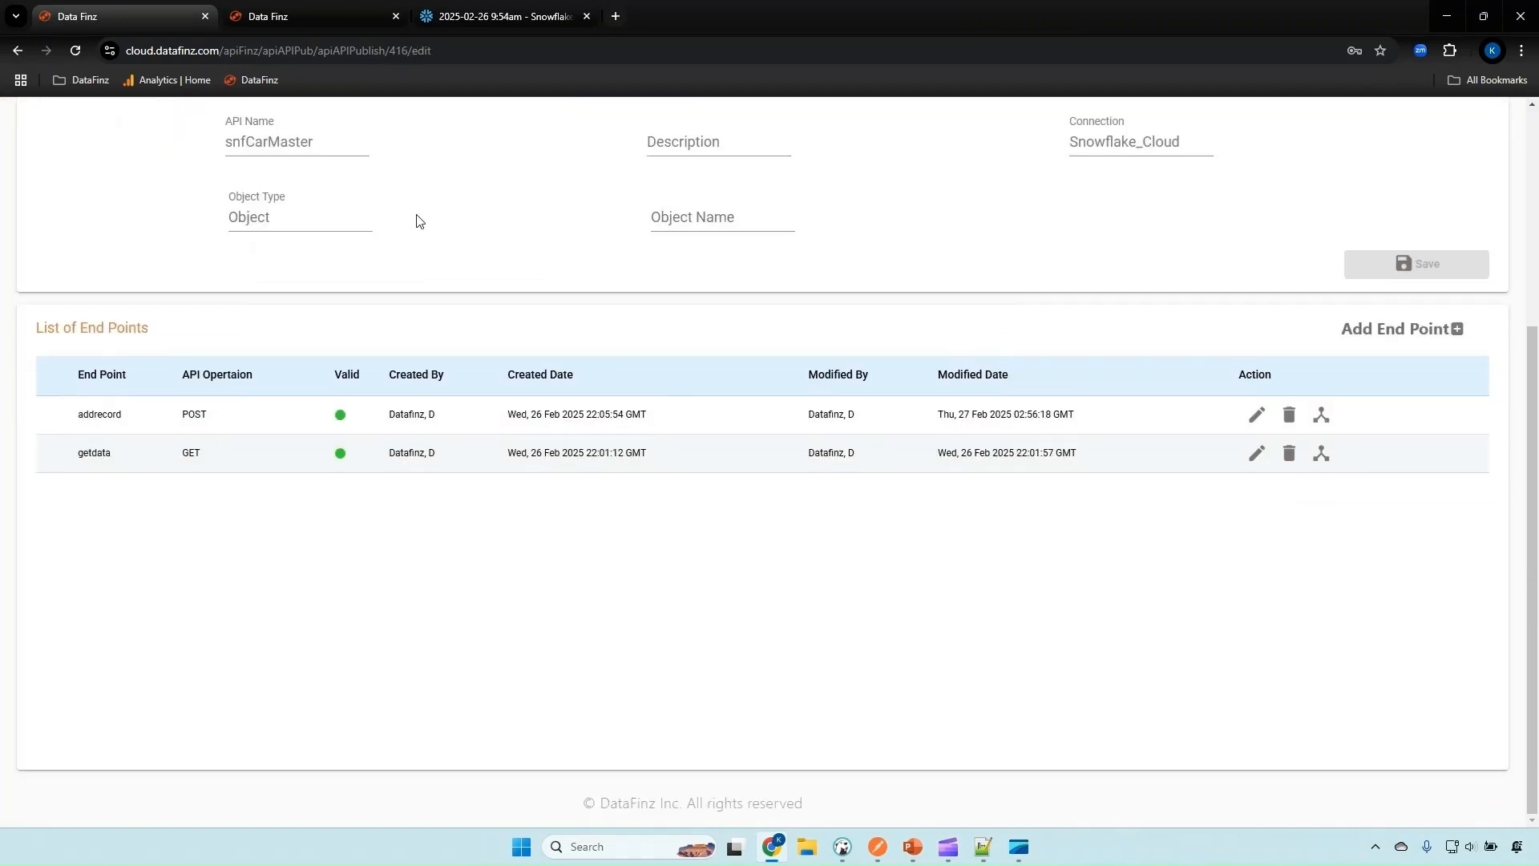
left_click(1125, 143)
left_click(694, 218)
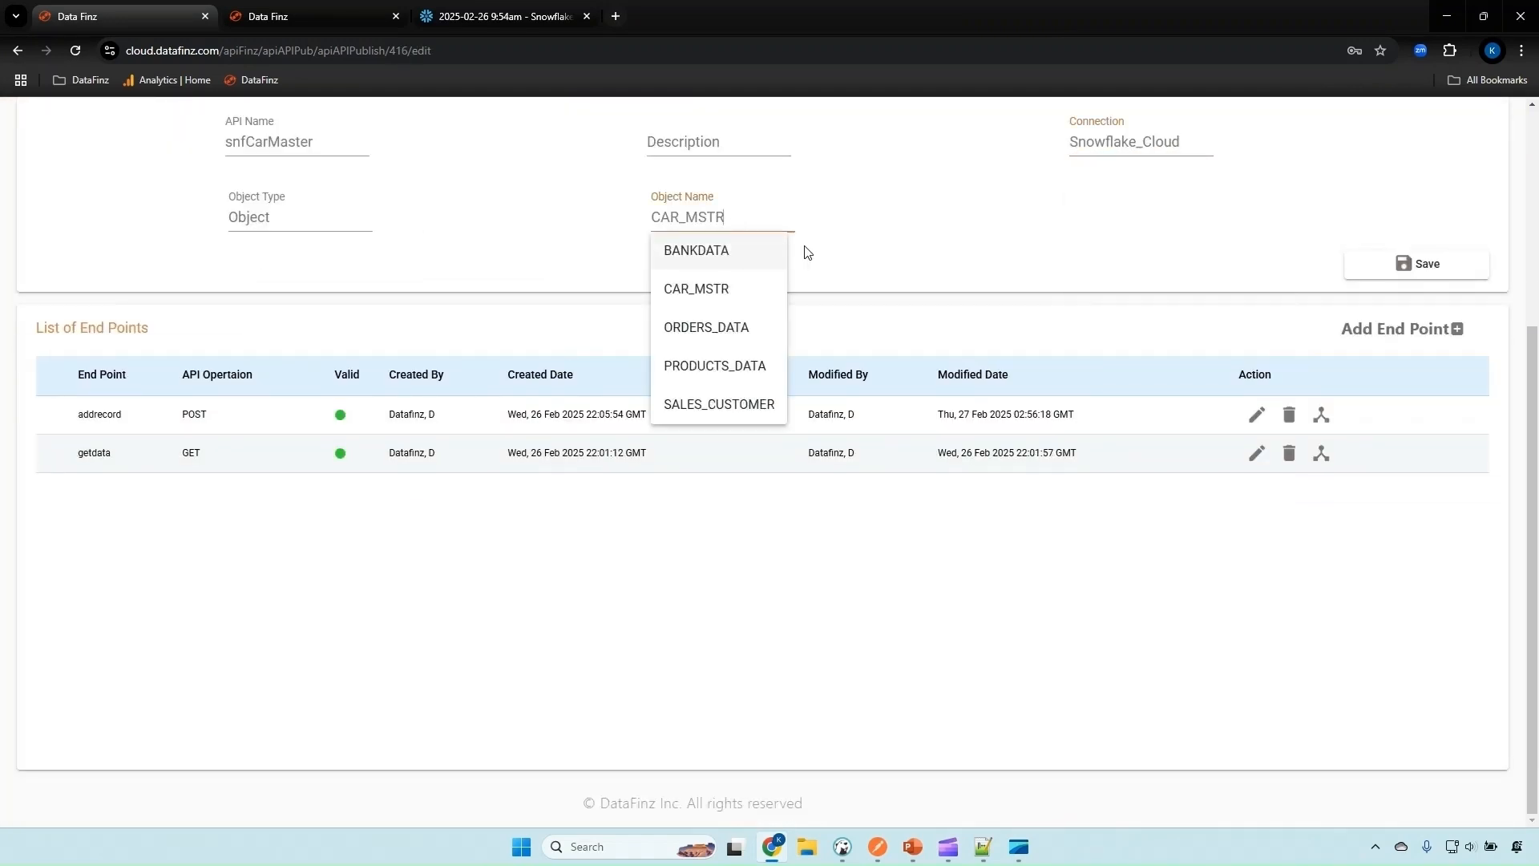
left_click(864, 502)
Step: Go through the addrecord POST endpoint's operation, fields, filter and API parameters, and finish the endpoint definition
left_click(1256, 476)
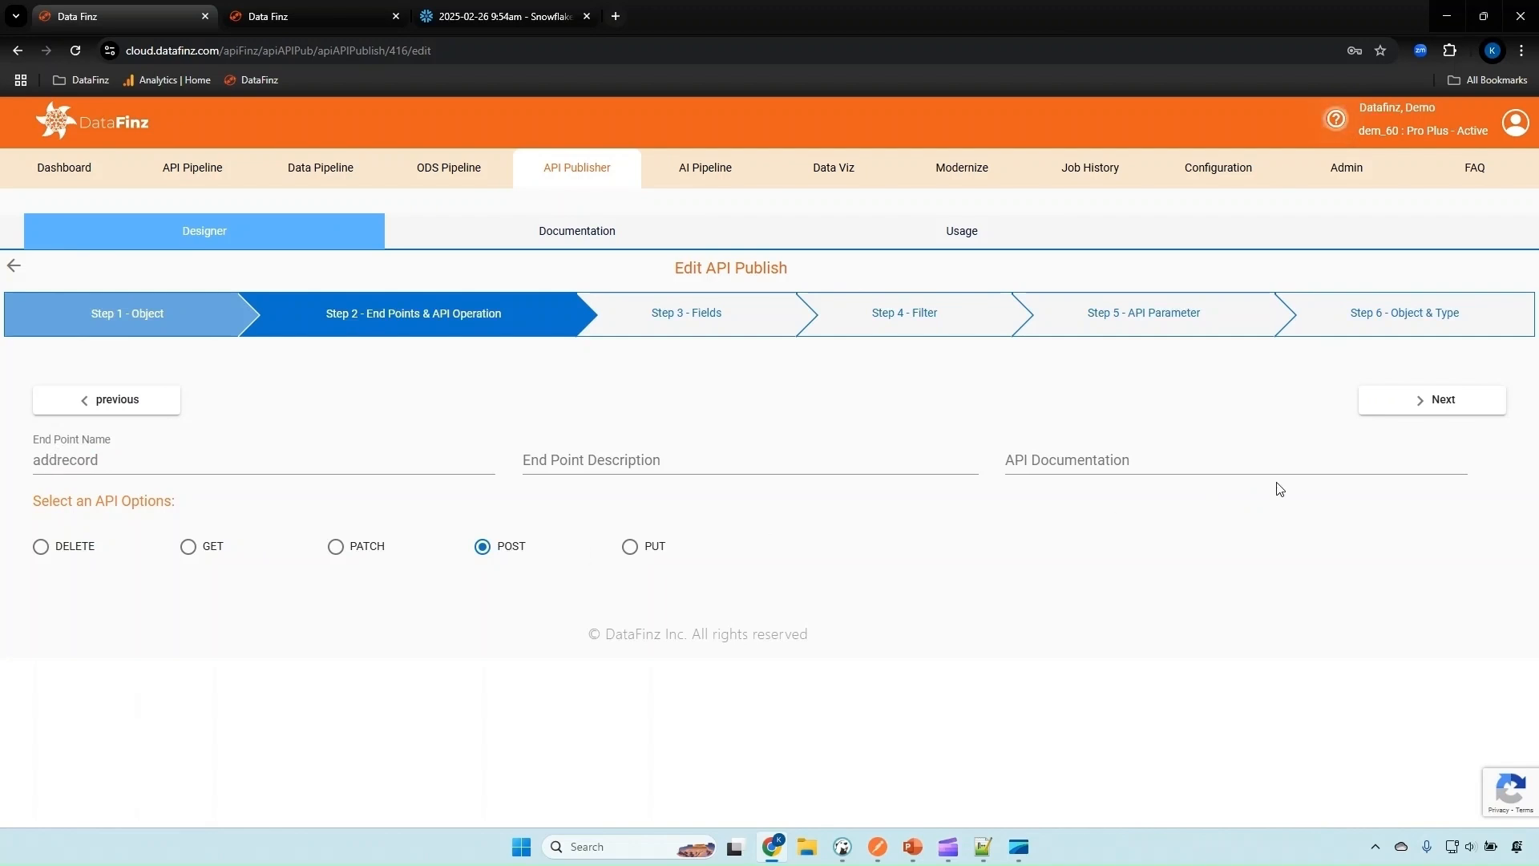
left_click(1390, 405)
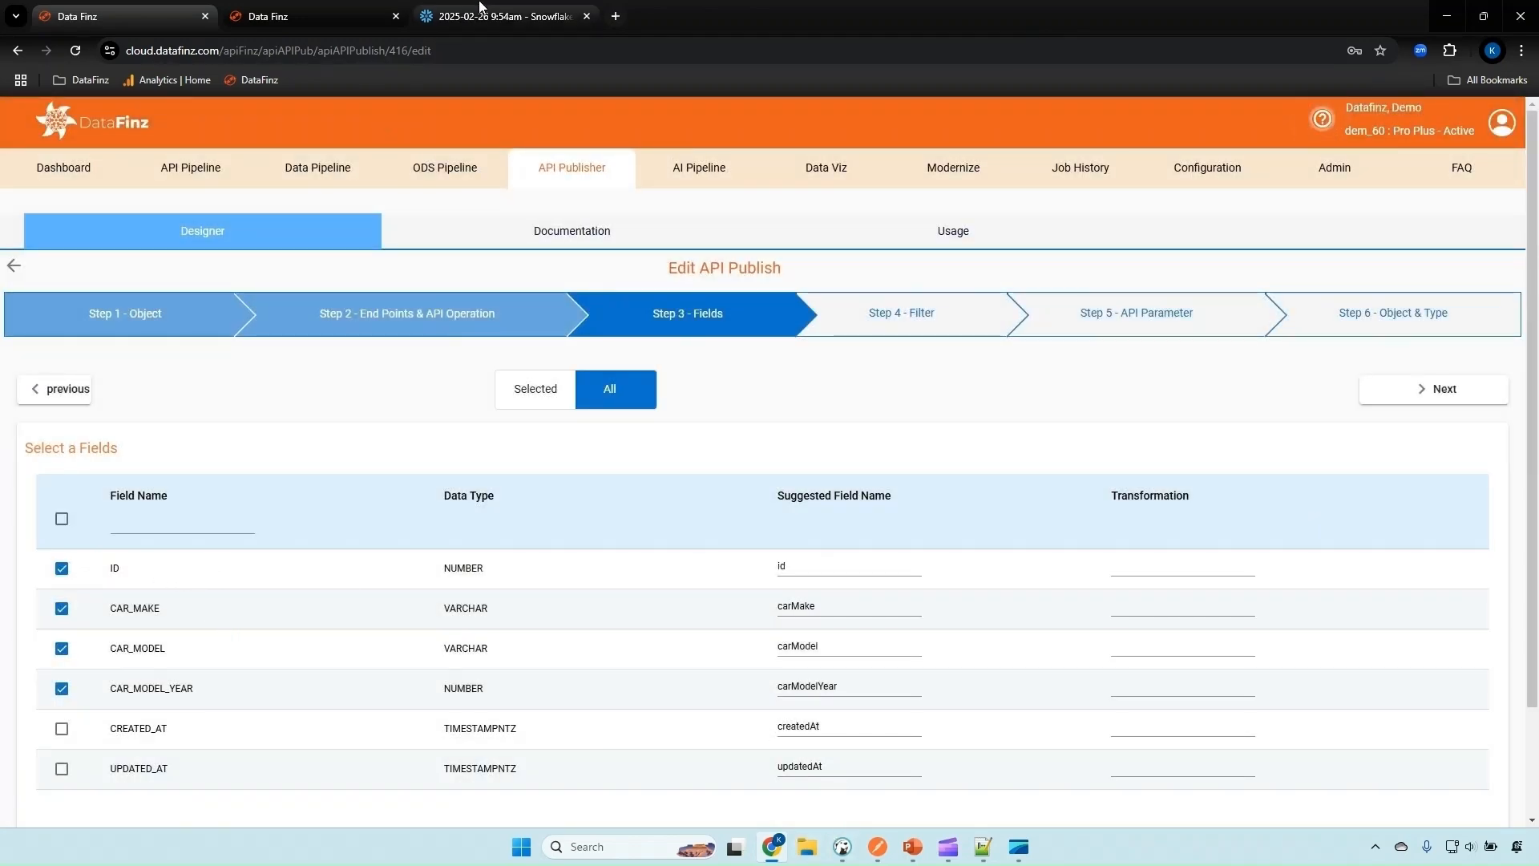
left_click(1490, 396)
left_click(1484, 392)
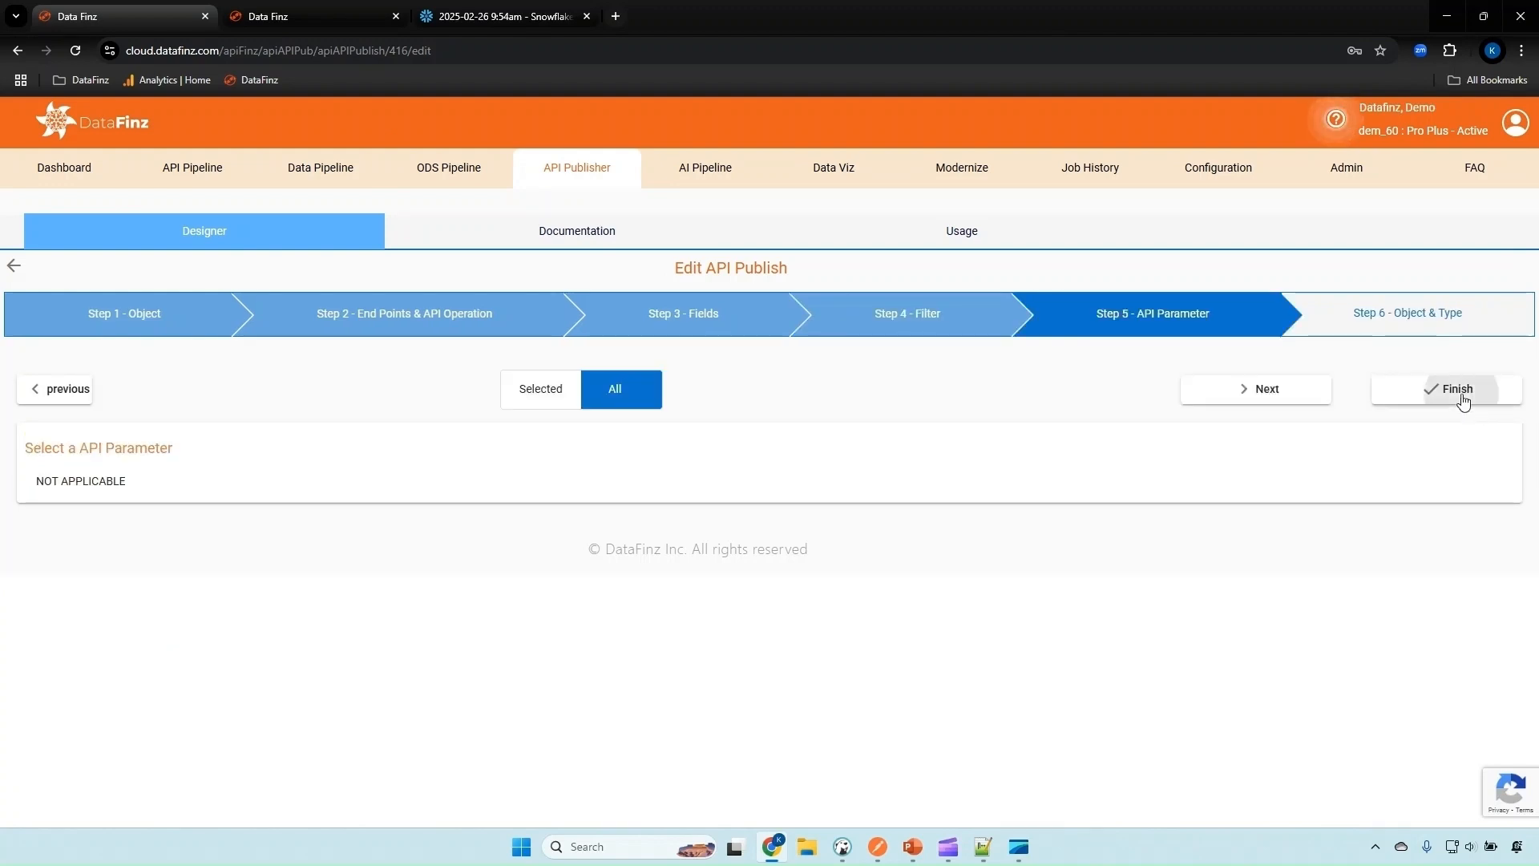
left_click(1464, 396)
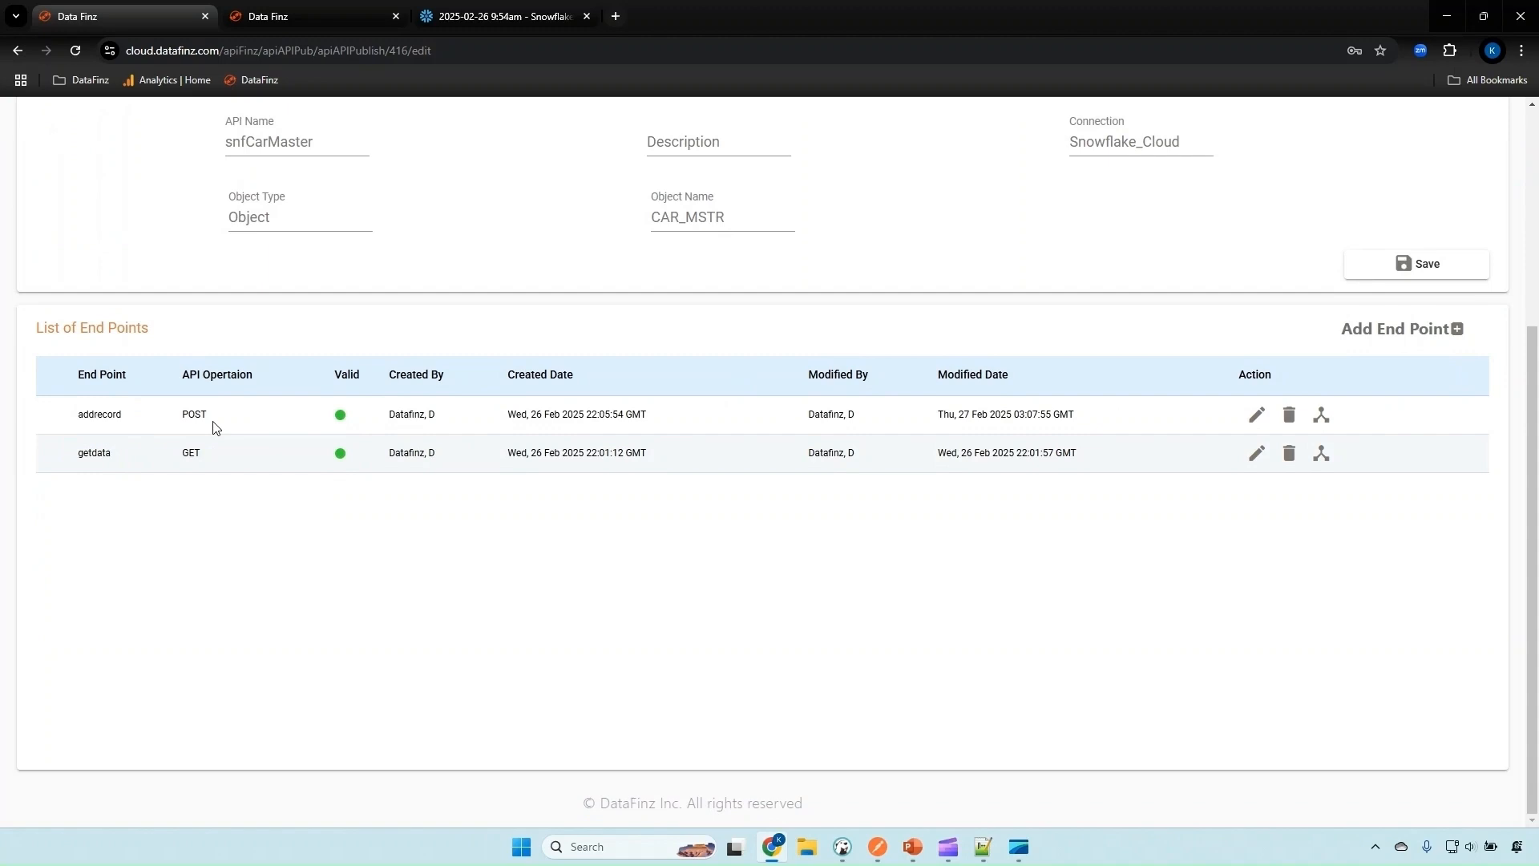
scroll(320, 384, "up", 1)
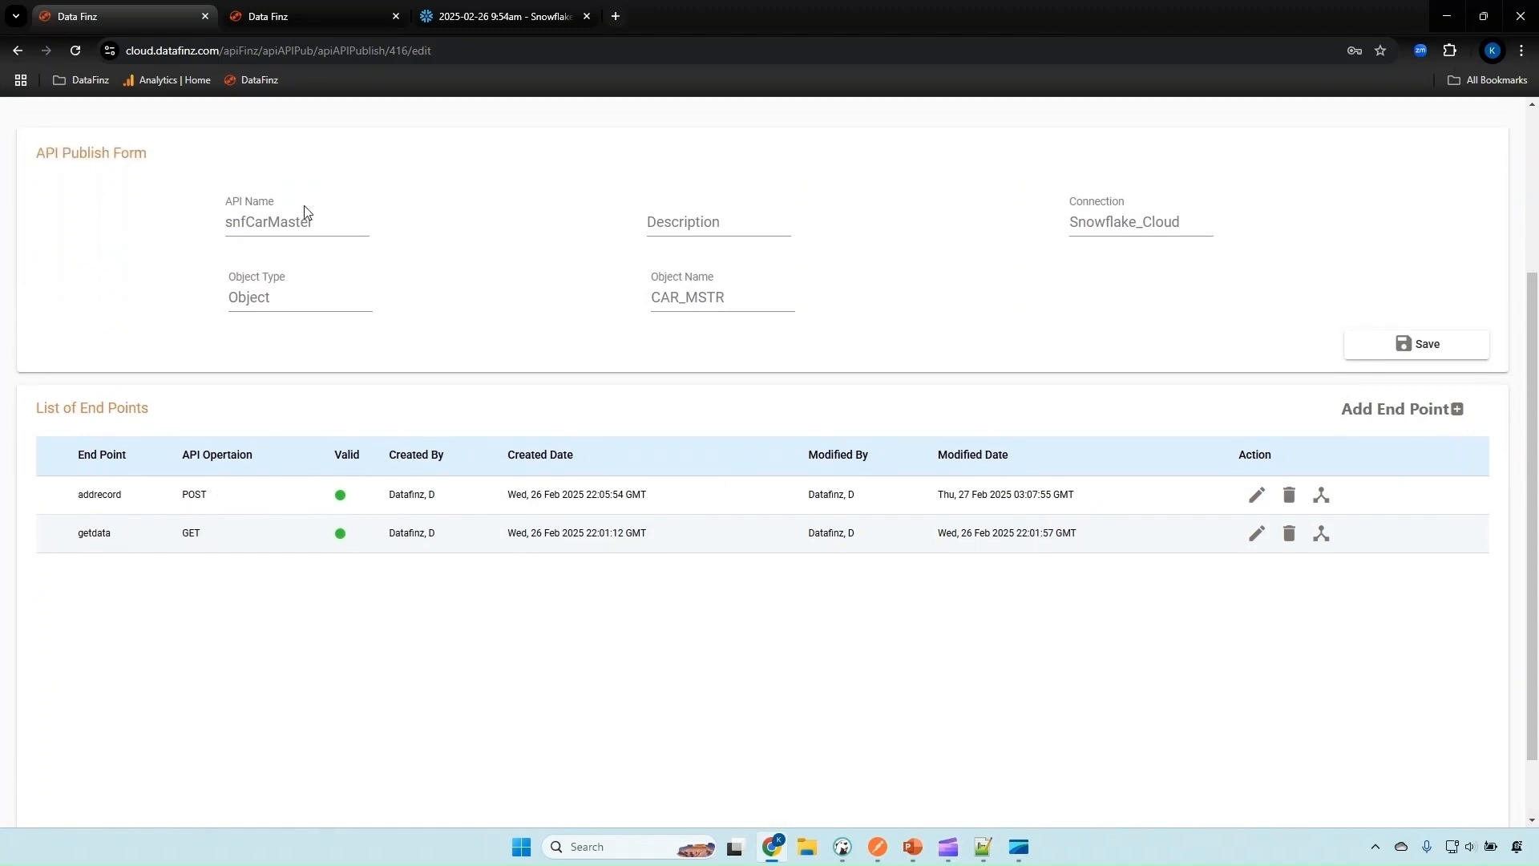
Step: Switch to Postman, send the addrecord POST request with cars 1001 and 1002, and query the CAR_MSTR table in Snowflake, ordered by descending id
scroll(301, 105, "up", 3)
left_click(515, 240)
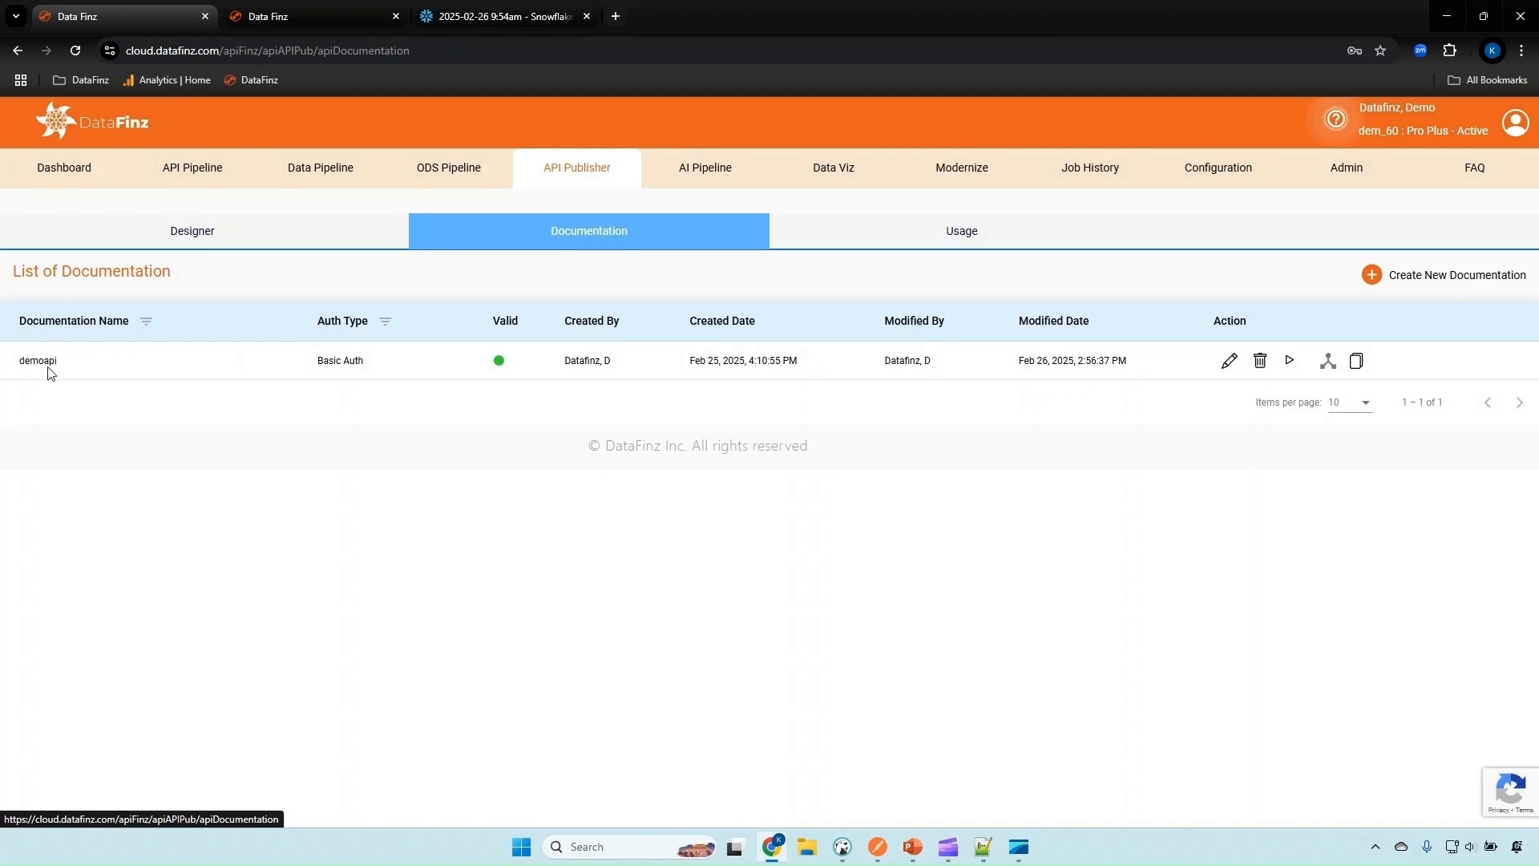
key("ctrl+Tab")
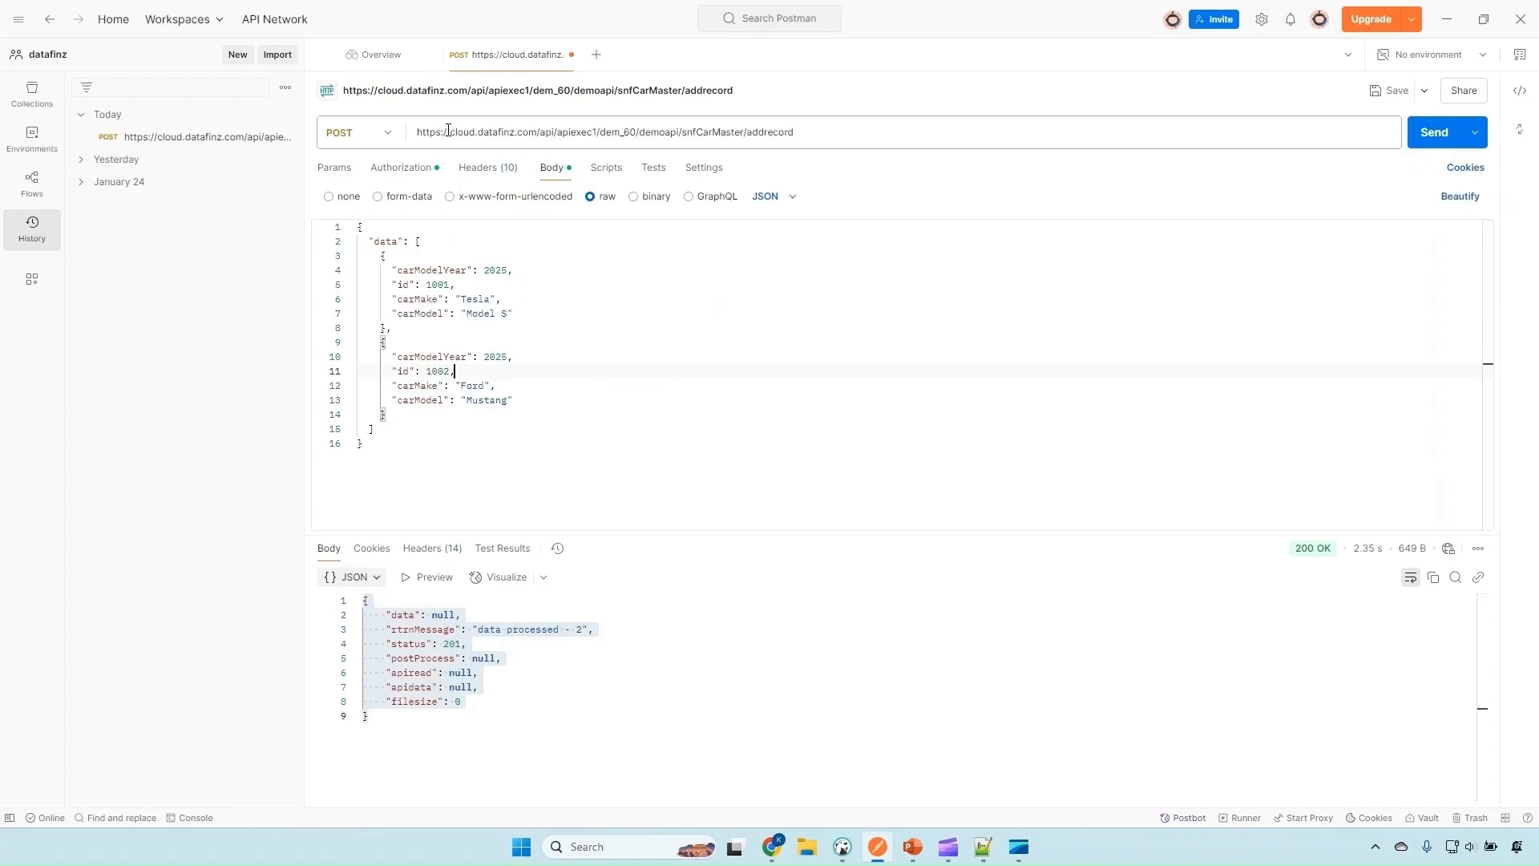
left_click(1432, 133)
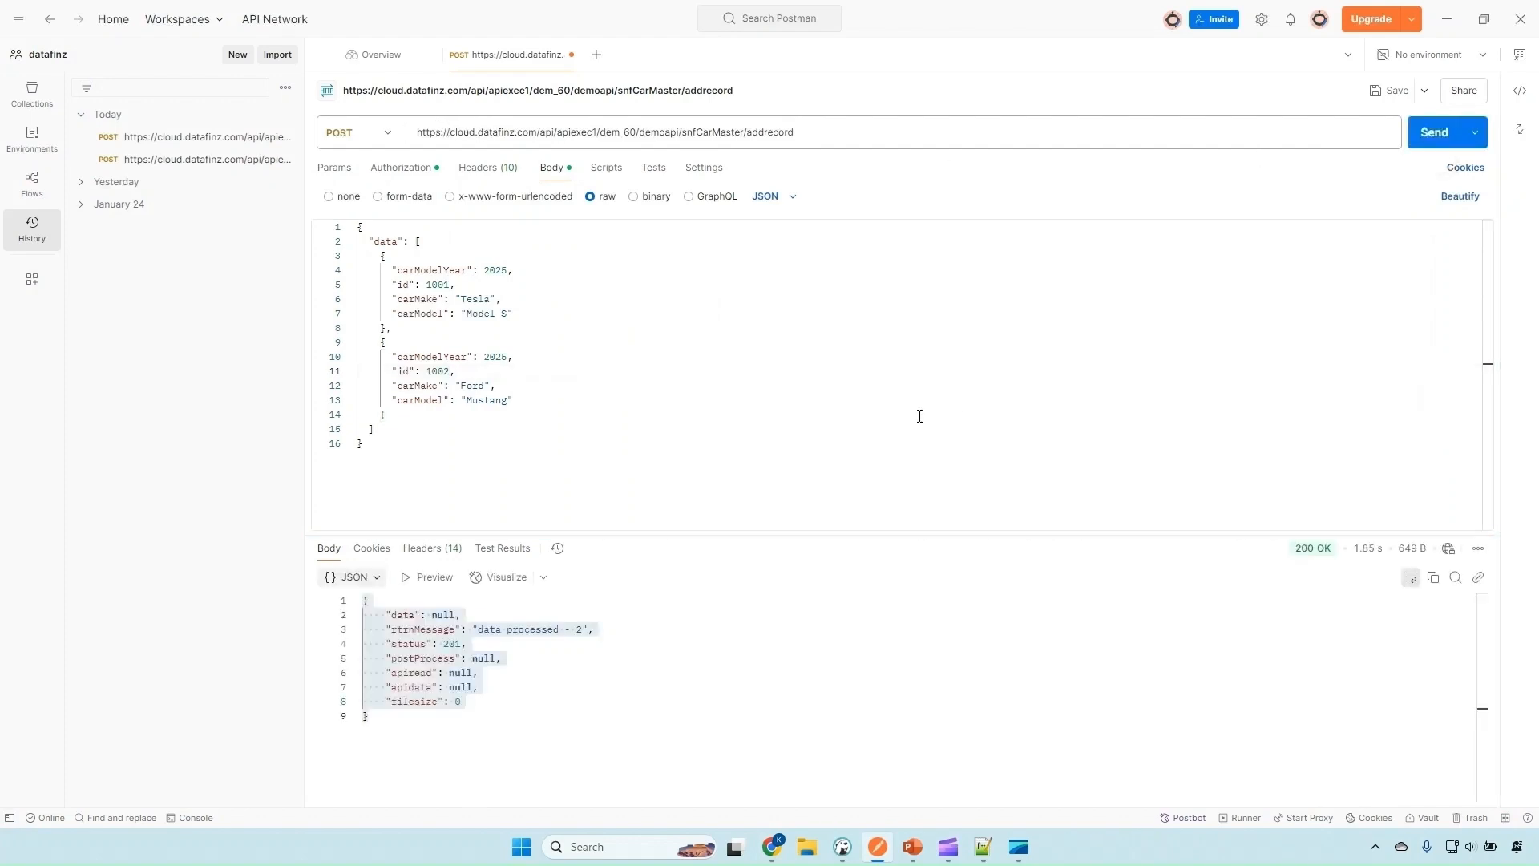
left_click(772, 846)
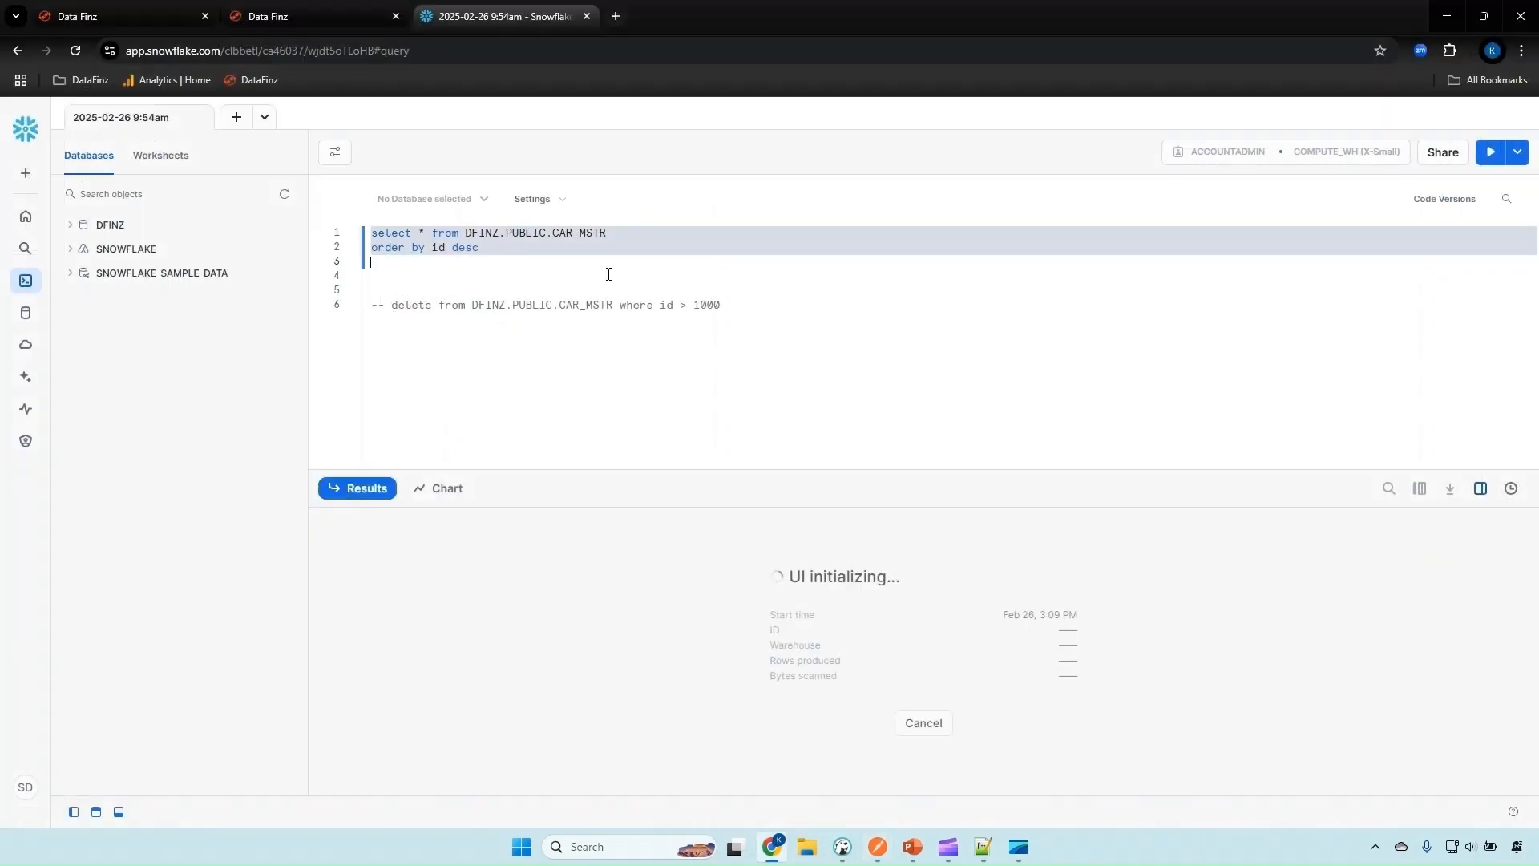
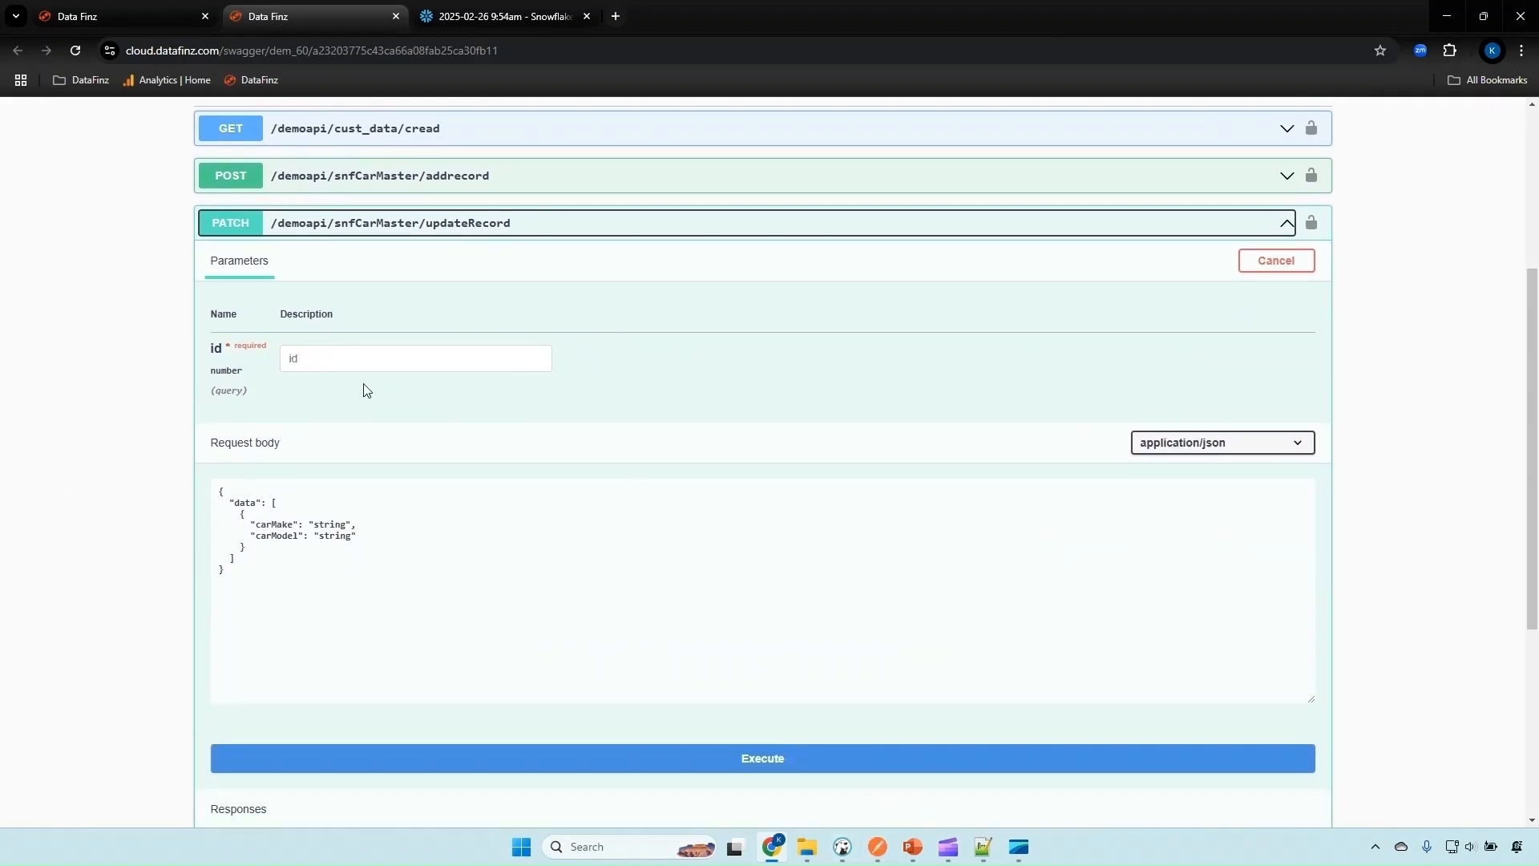
Step: Send the updateRecord PATCH request in Postman for id 1001 with Tesla and Model Y, and query that record in Snowflake
left_click(879, 848)
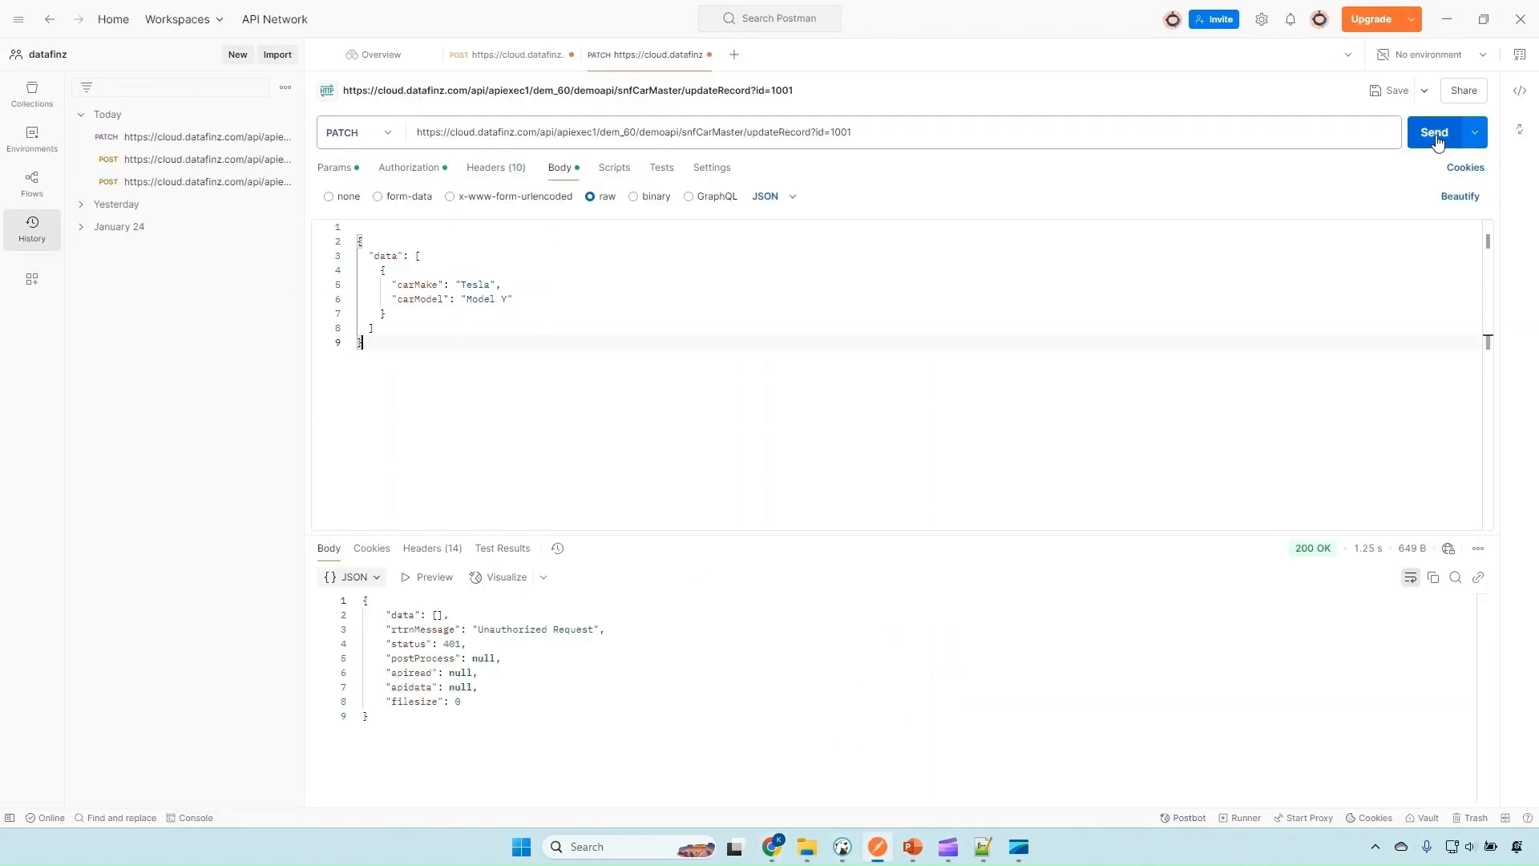
left_click(1433, 134)
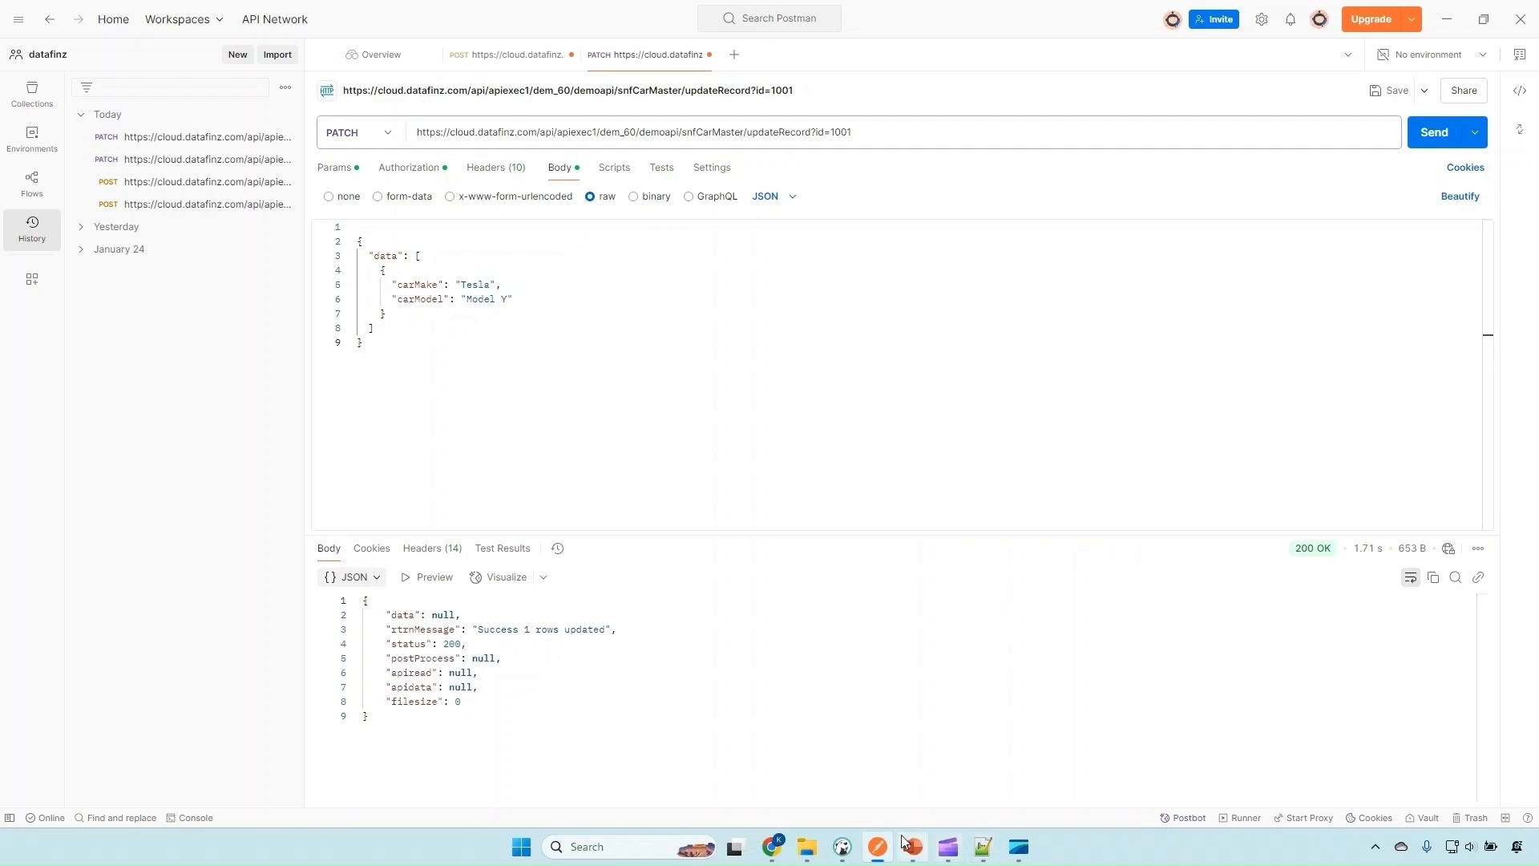
left_click(772, 847)
key("ctrl+Return")
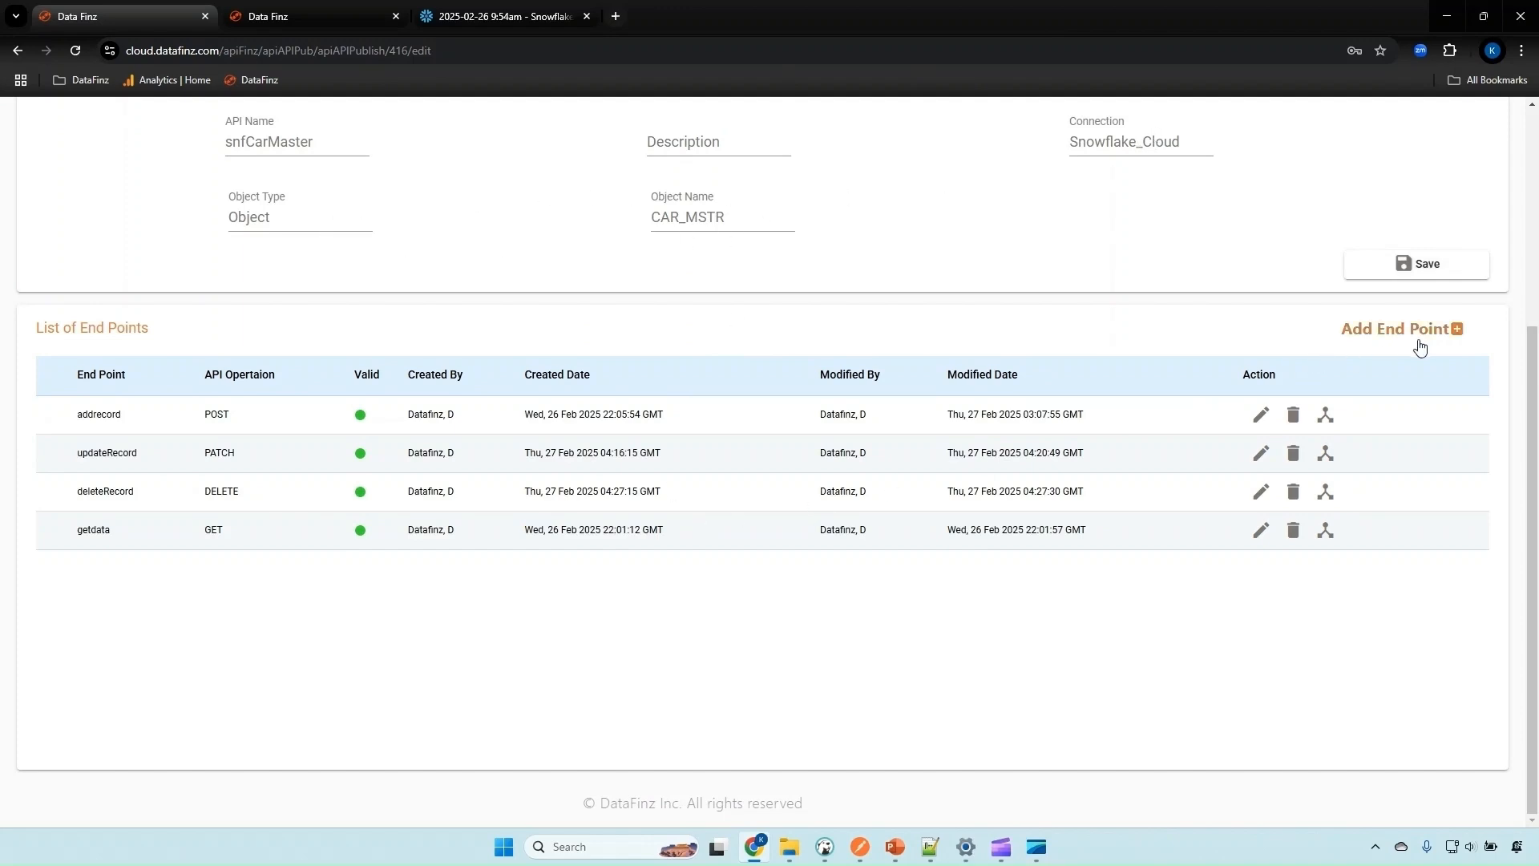
Step: Go through the deleteRecord DELETE endpoint's operation, fields, filter and id parameter, and finish the endpoint definition
left_click(1263, 492)
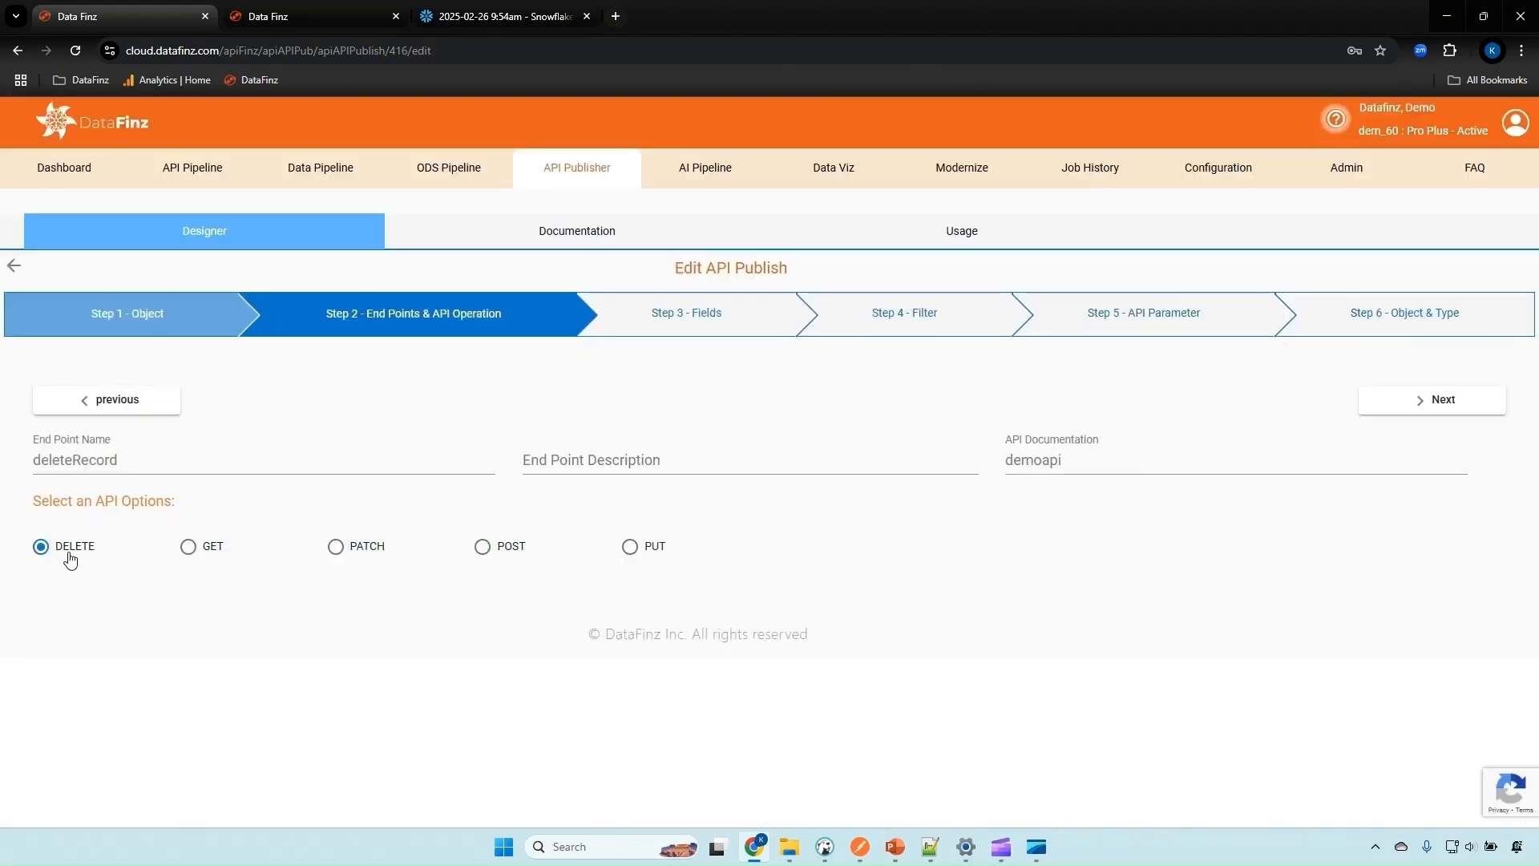
left_click(1417, 411)
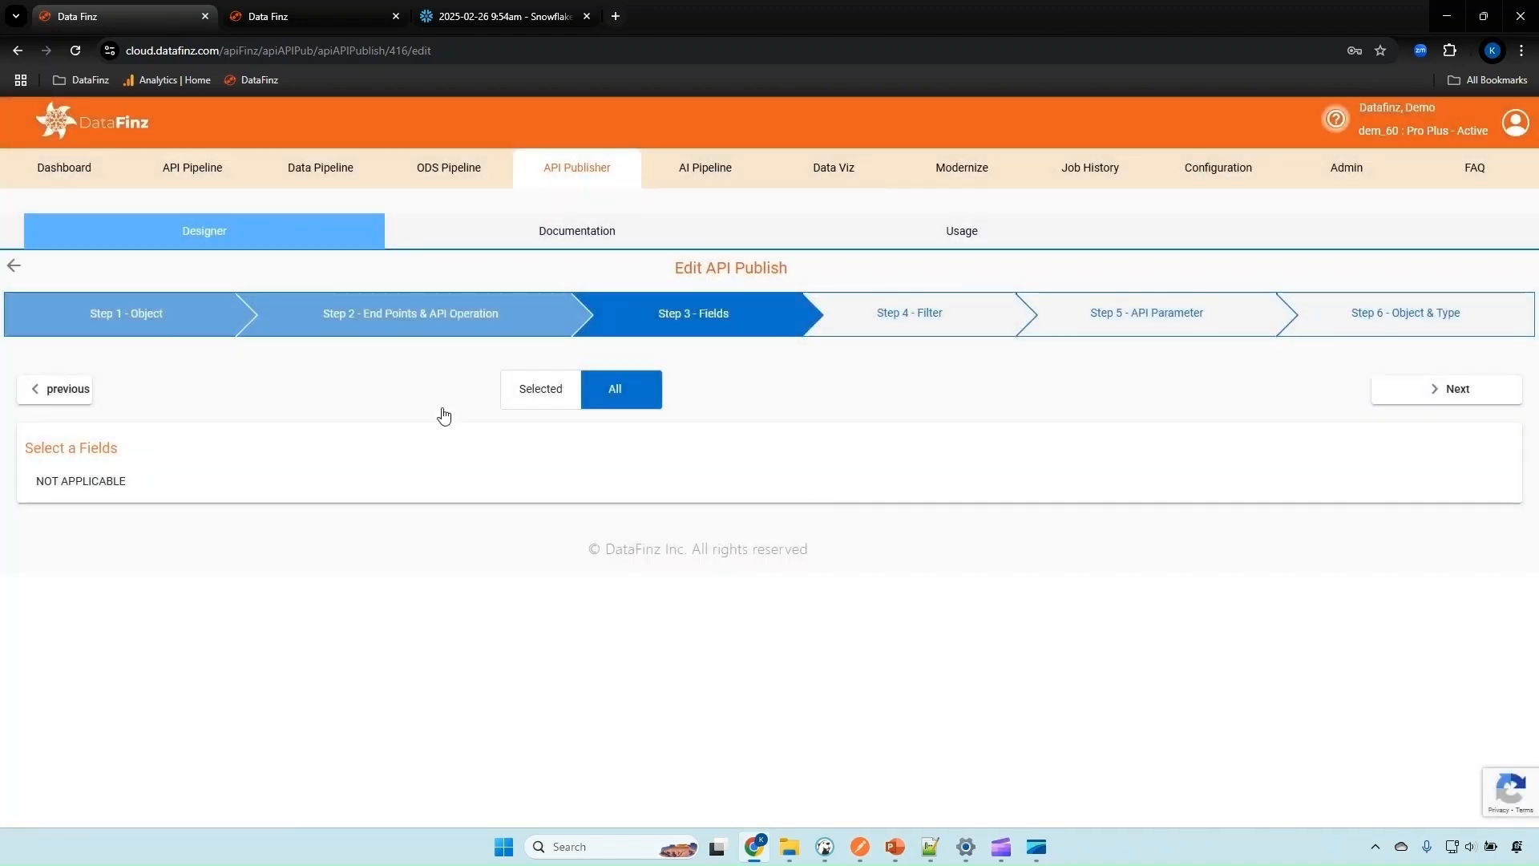
left_click(1407, 391)
left_click(1408, 398)
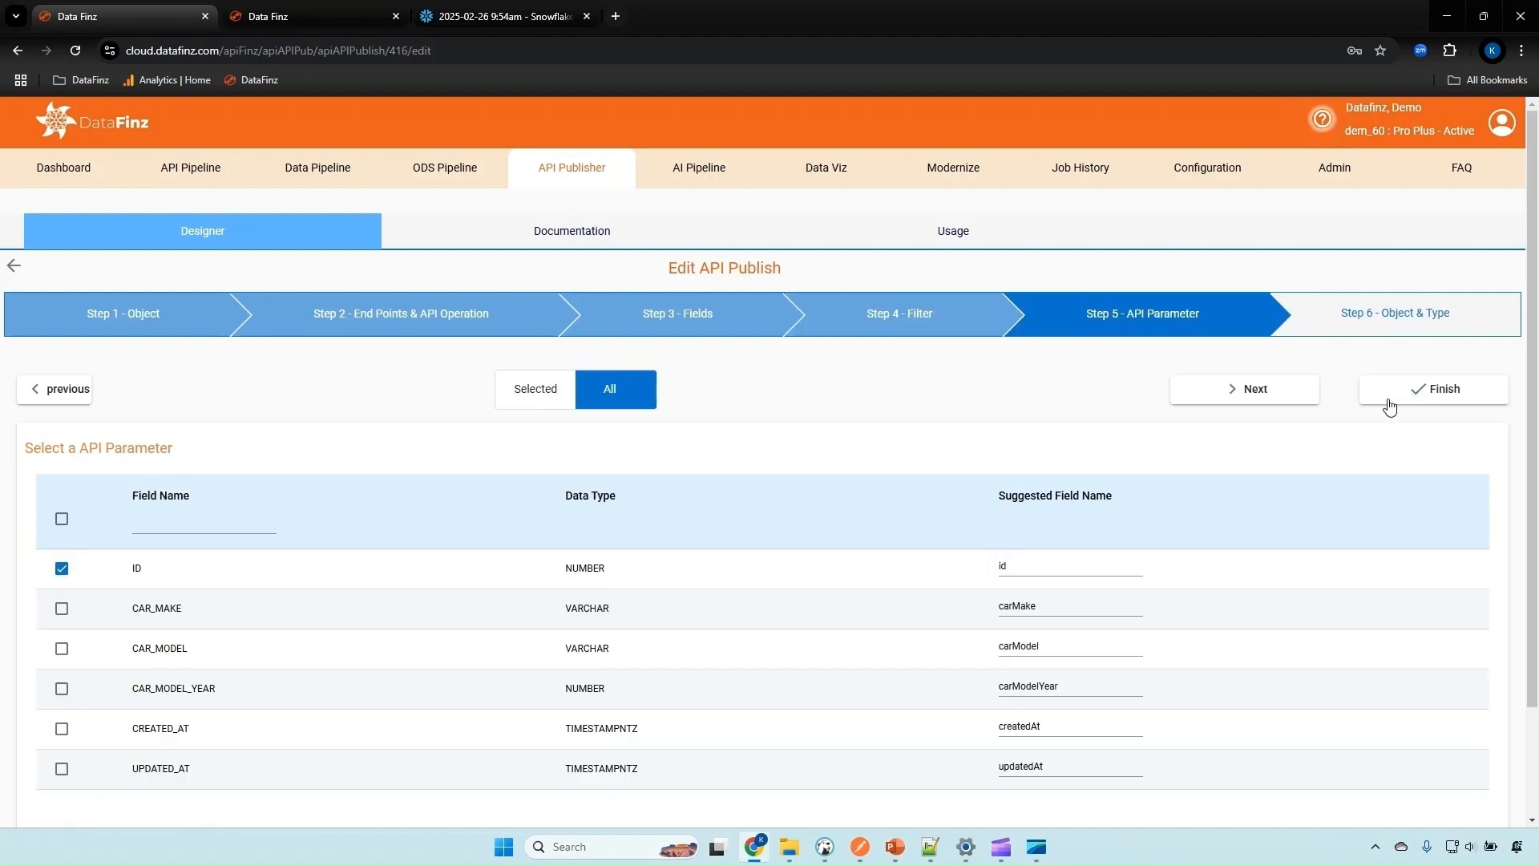
left_click(1434, 389)
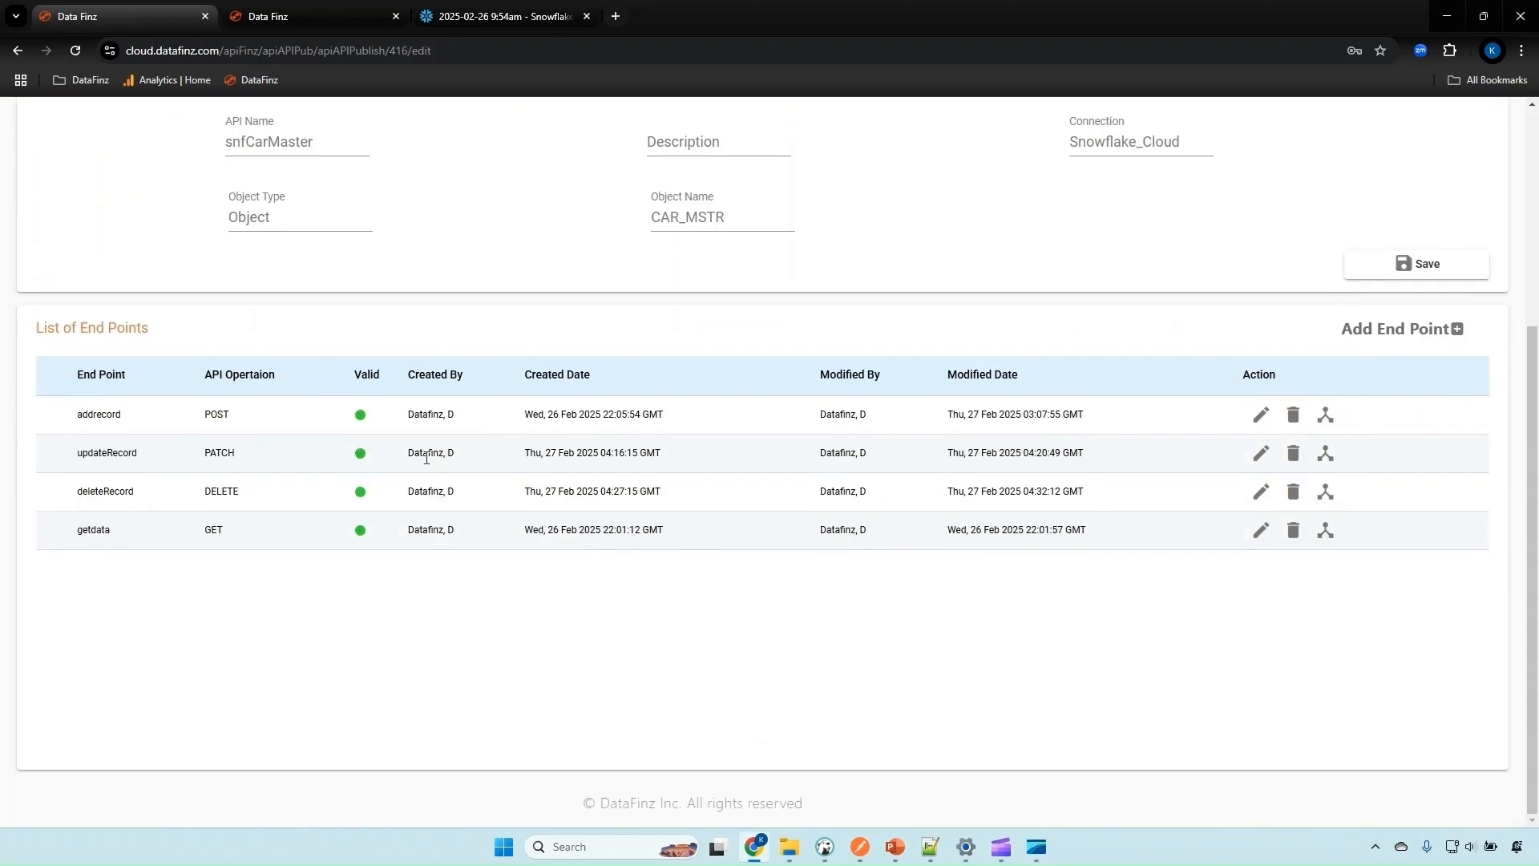
Step: View the API documentation list and Swagger page, and query CAR_MSTR for id 1001 in Snowflake
scroll(167, 439, "up", 5)
left_click(568, 224)
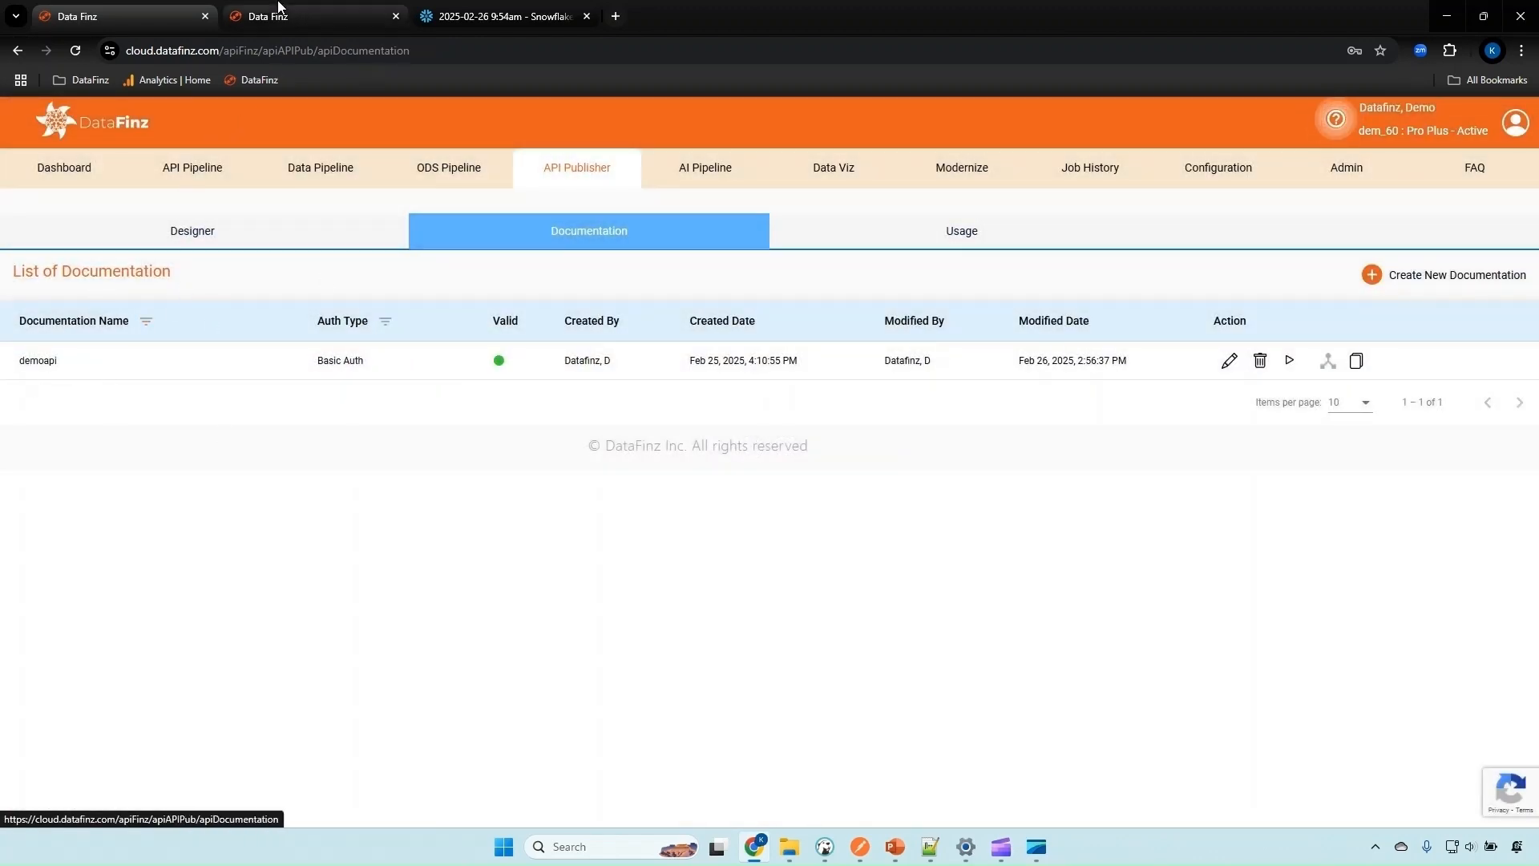
left_click(304, 16)
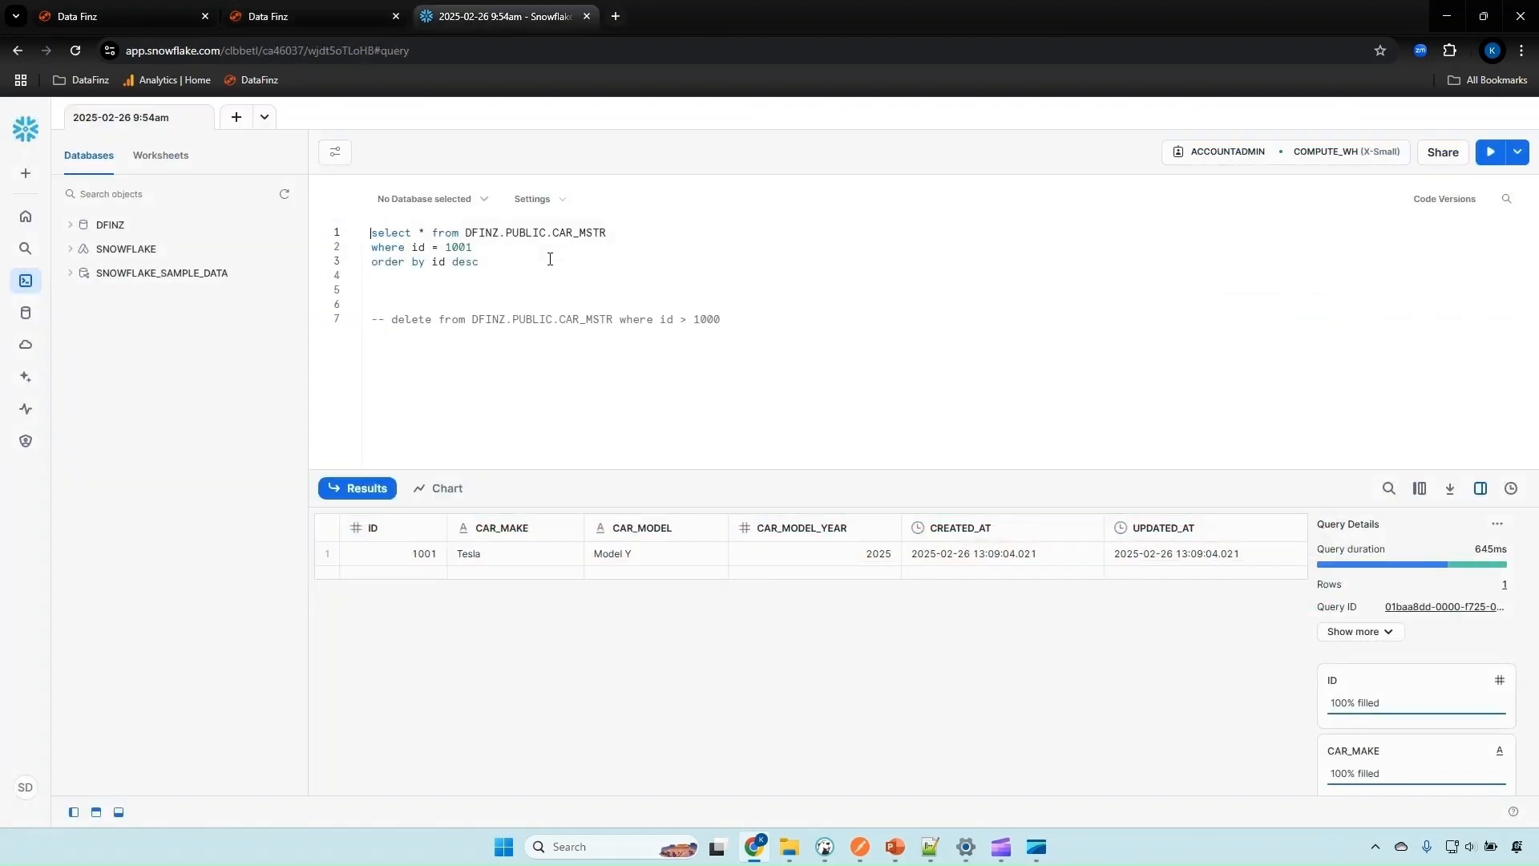
key("ctrl+Return")
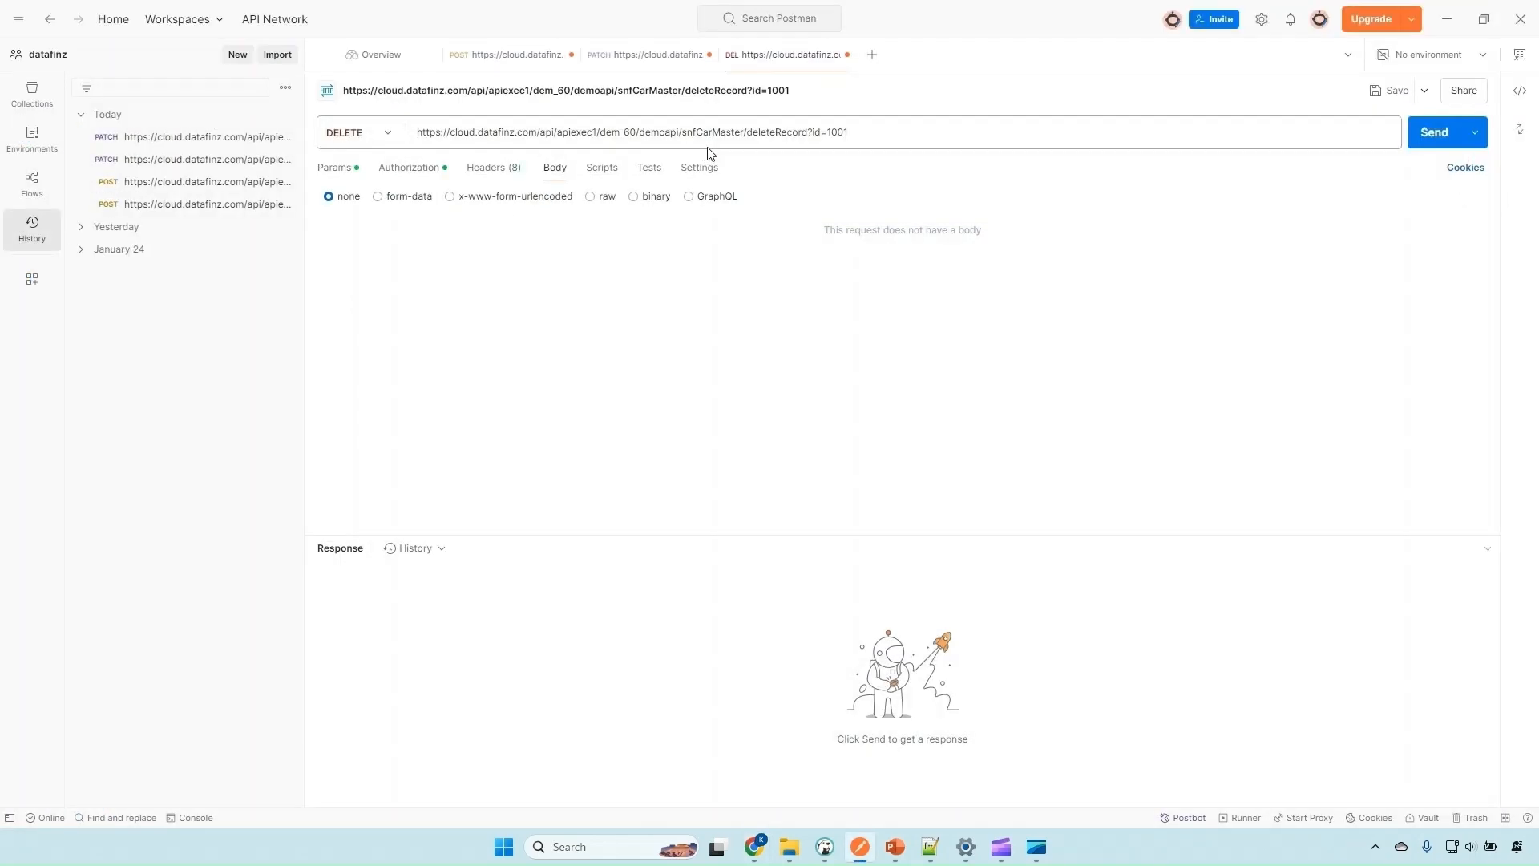
Step: Send the deleteRecord DELETE request for id 1001 in Postman, and rerun the Snowflake query for that record
left_click(1434, 150)
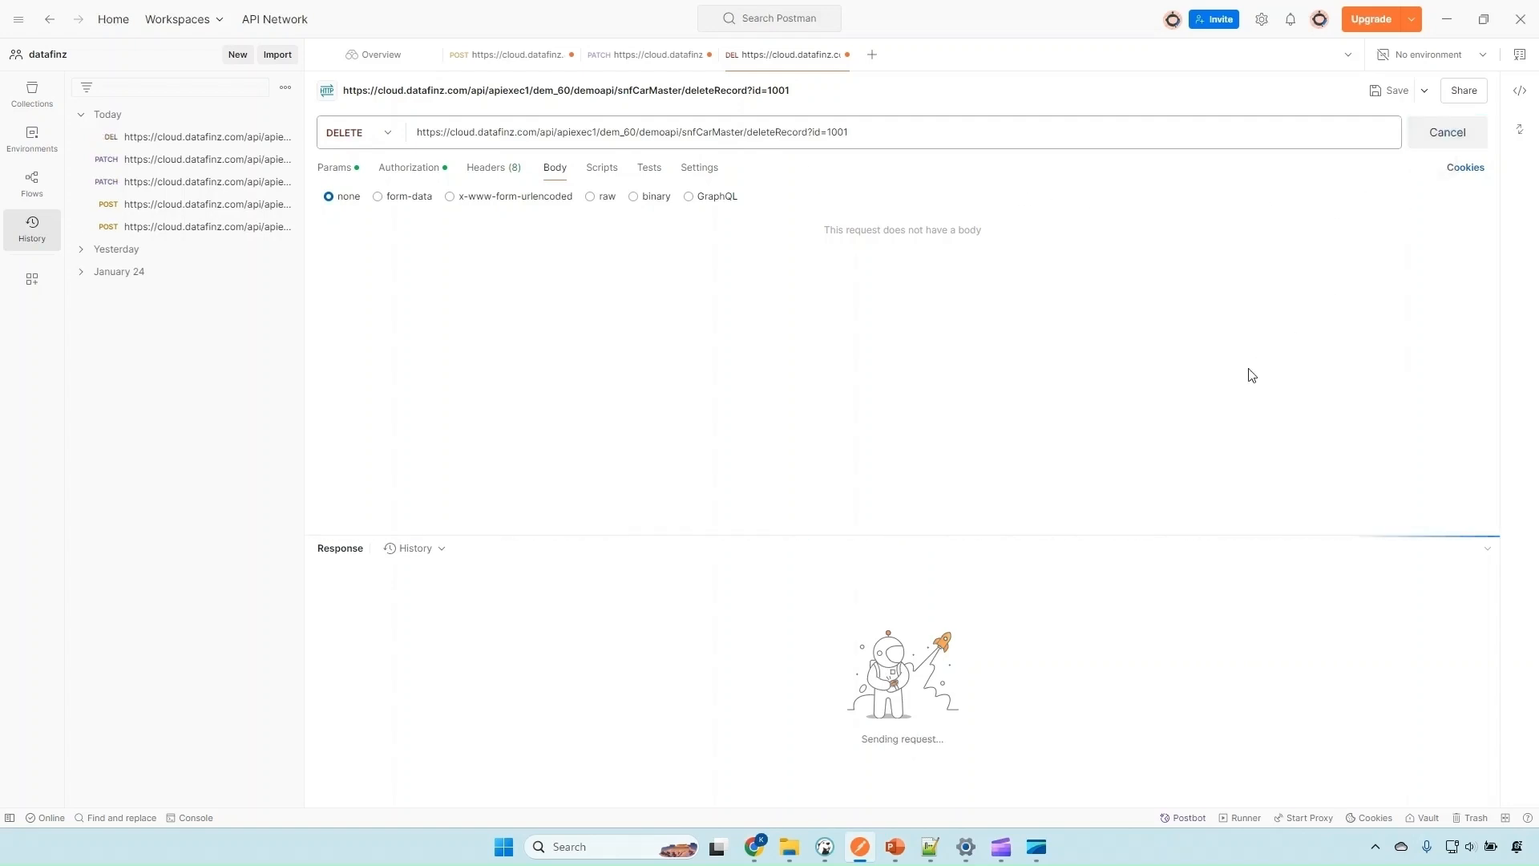
key("alt+Tab")
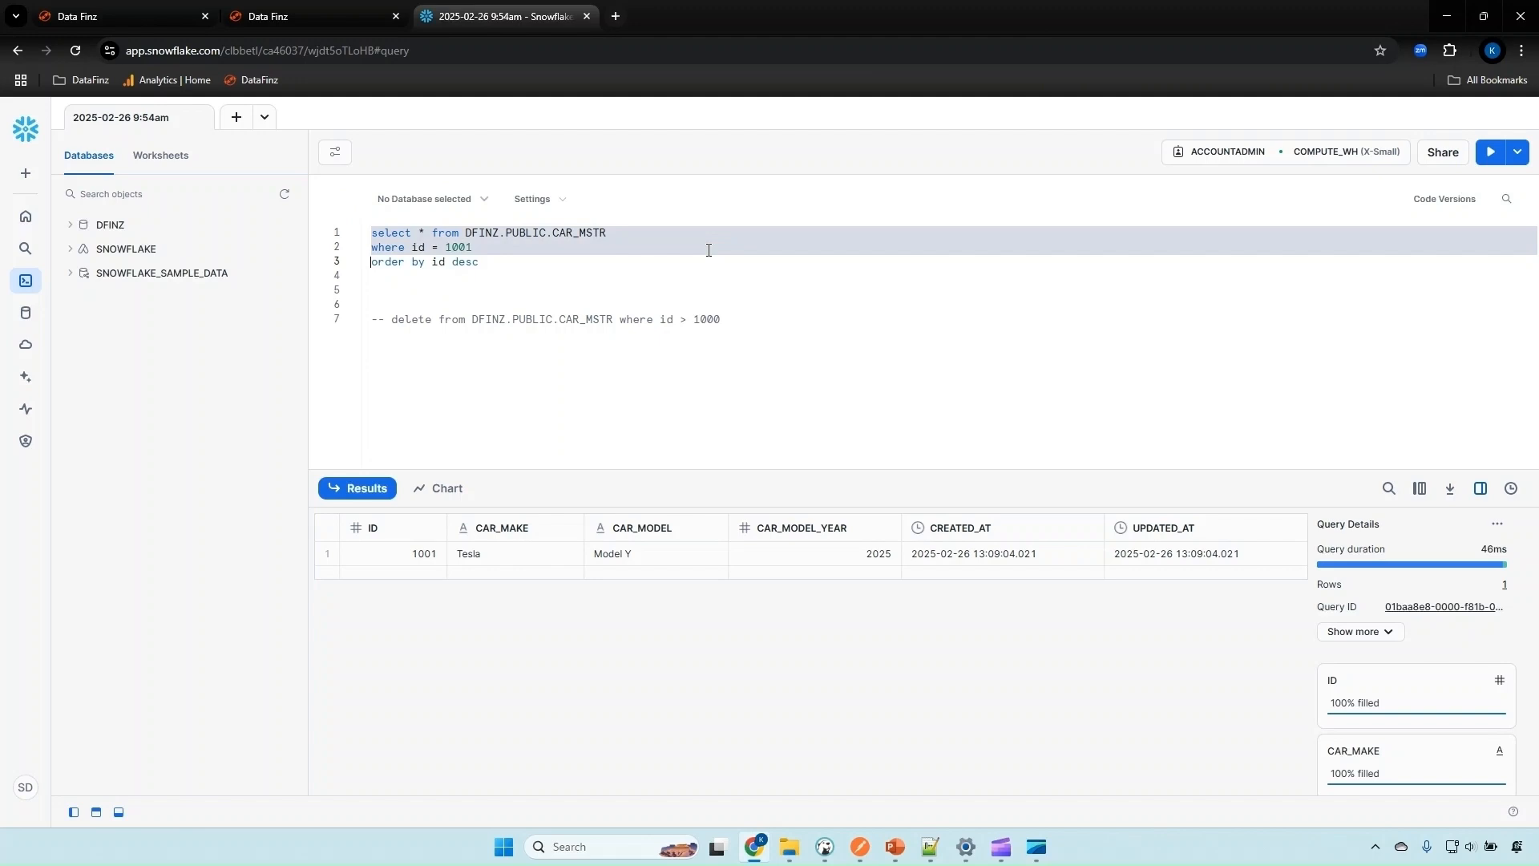
key("ctrl+Return")
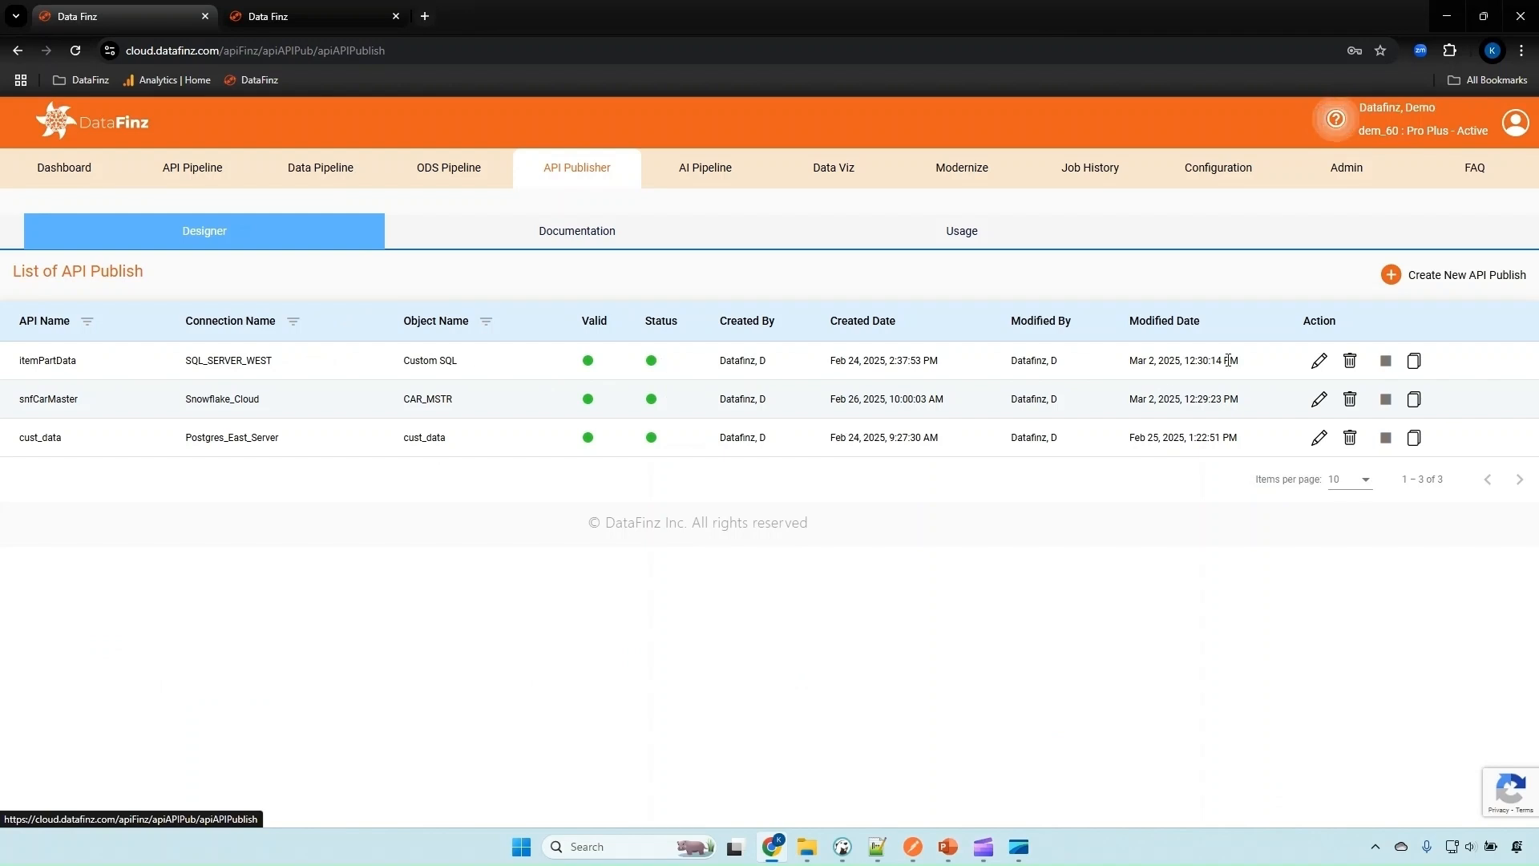
Step: Open the itemPartData API publish definition and examine its SQL_SERVER_WEST connection, object type options and custom SQL
left_click(1321, 362)
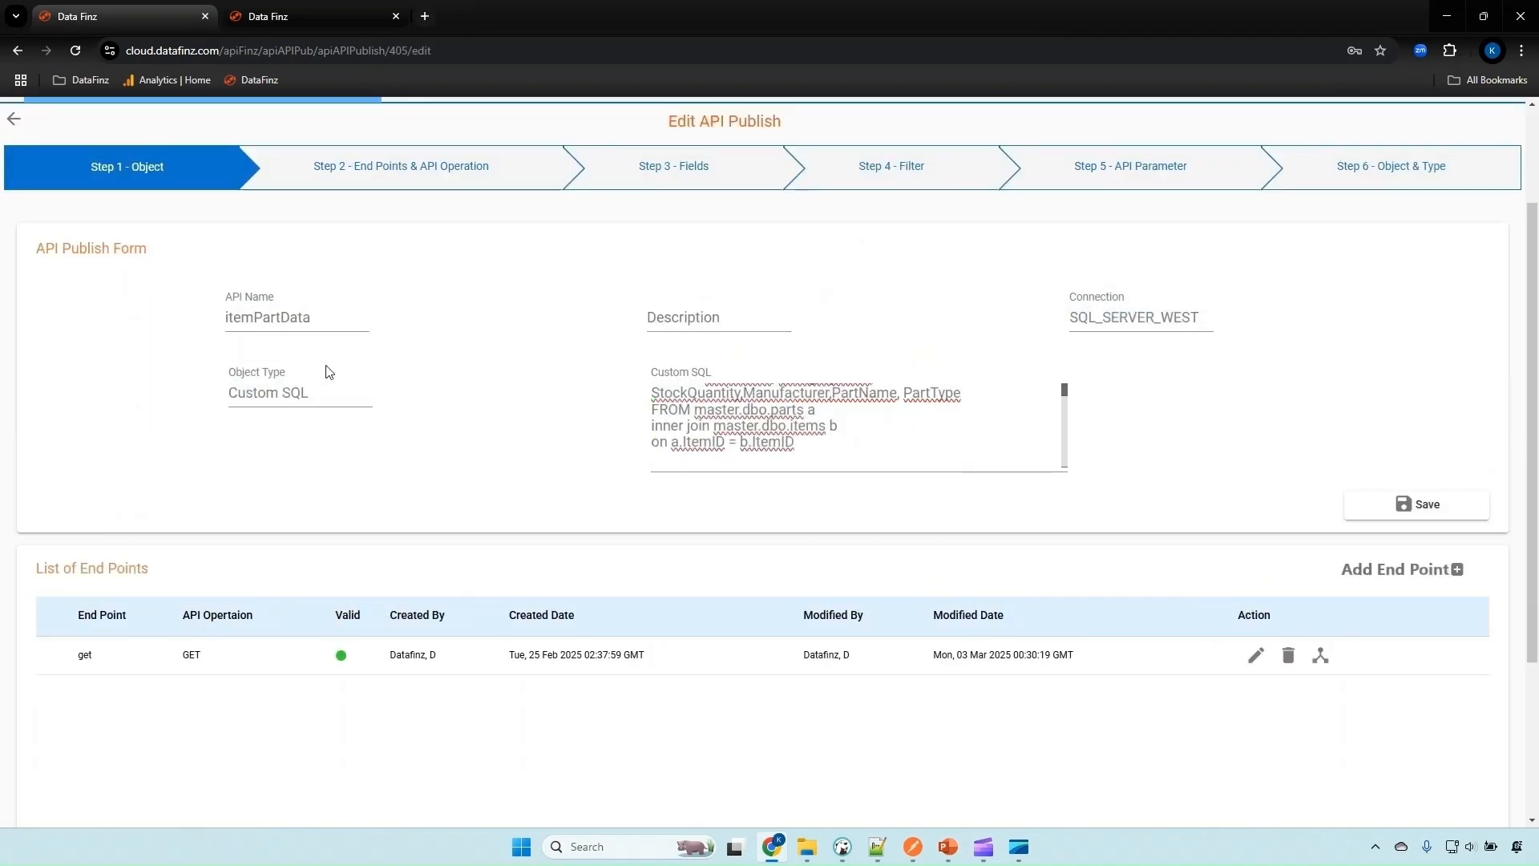
left_click(1200, 314)
left_click(1261, 286)
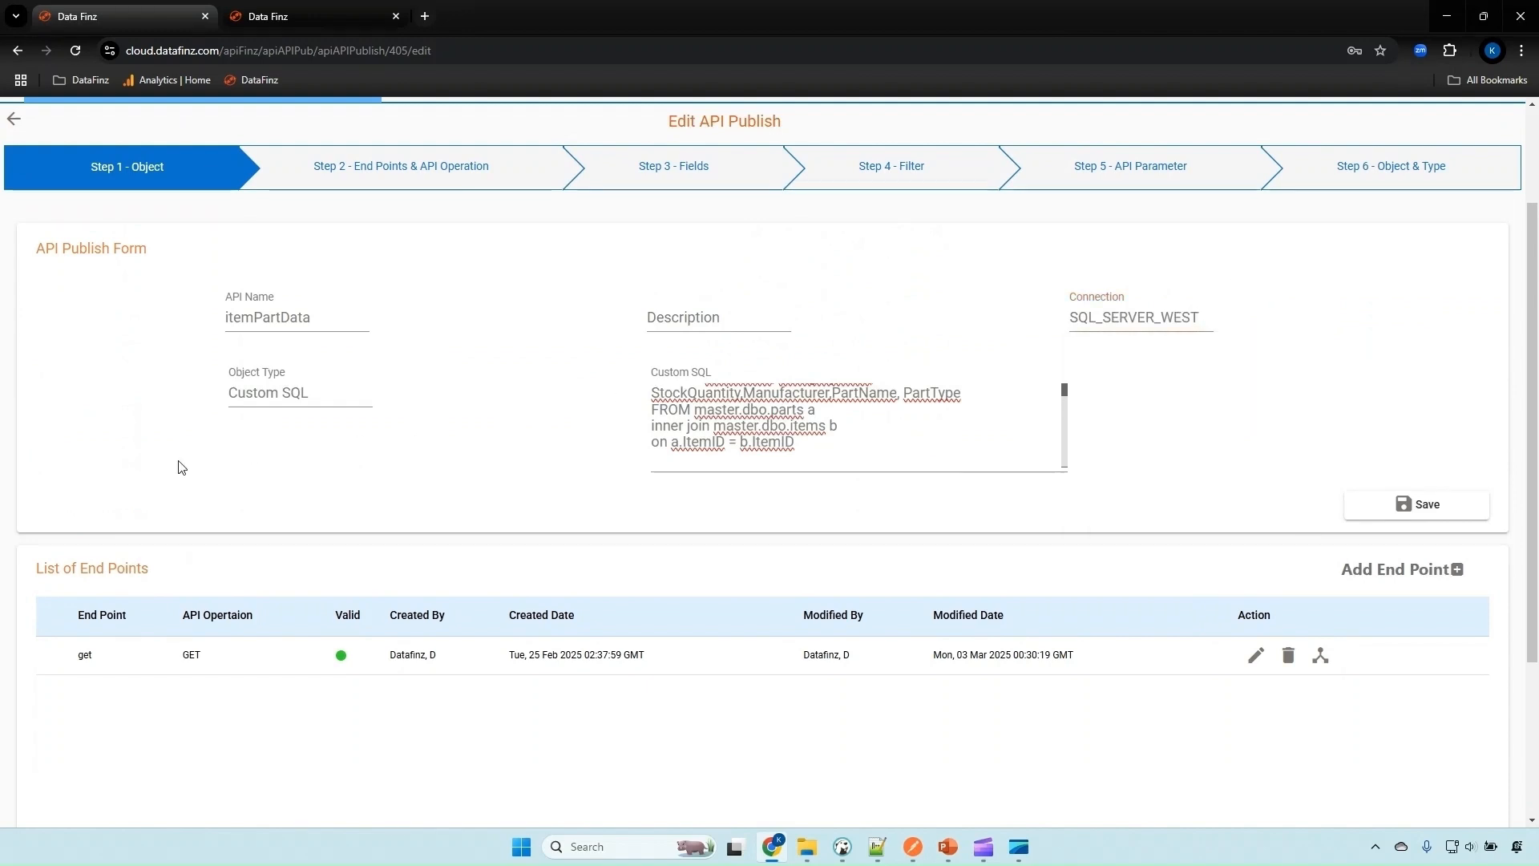
left_click(328, 386)
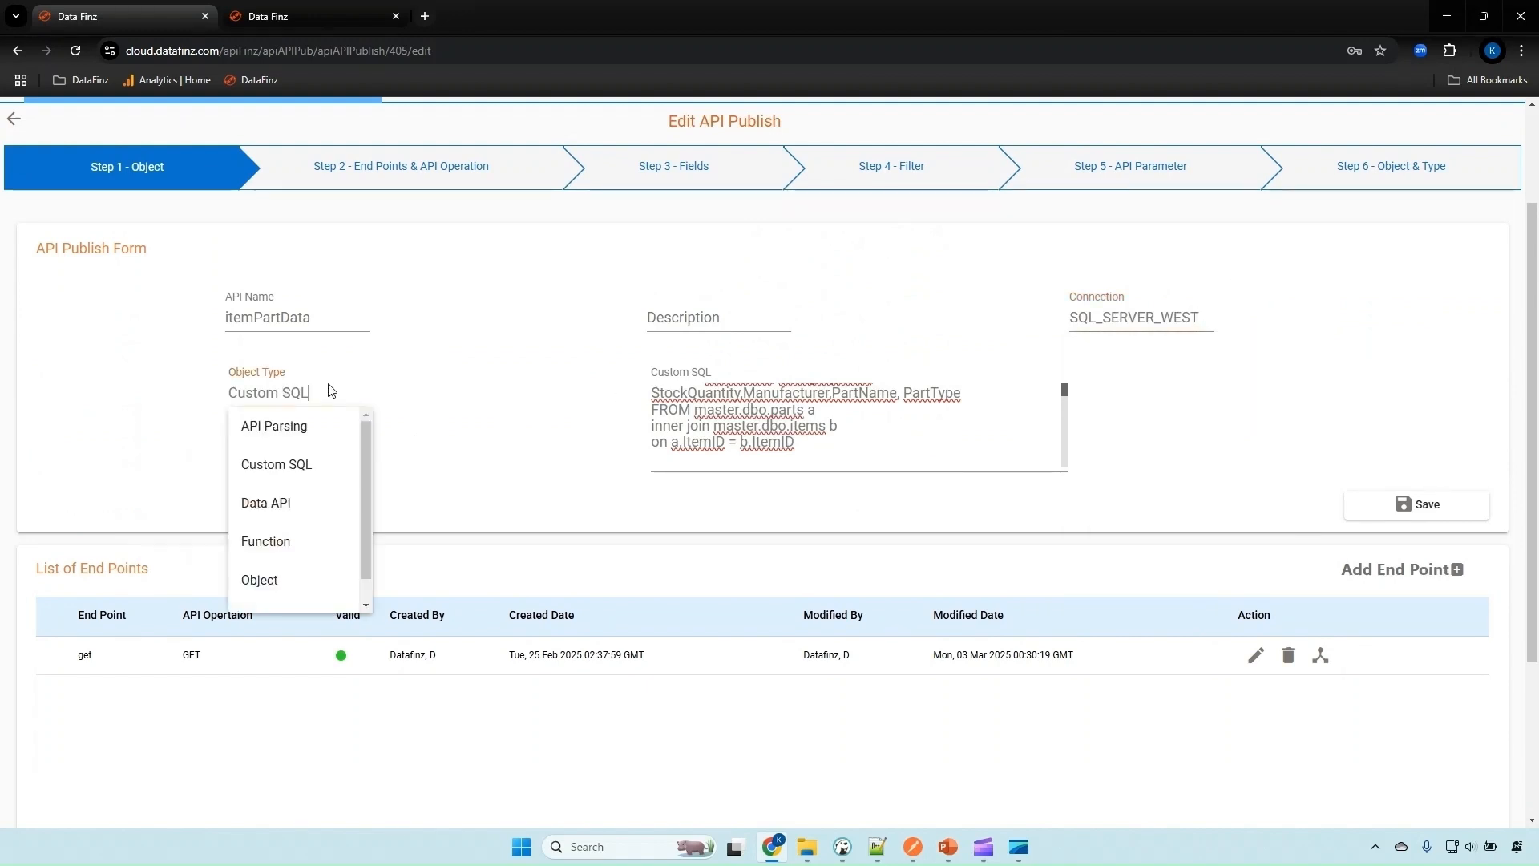
left_click(499, 360)
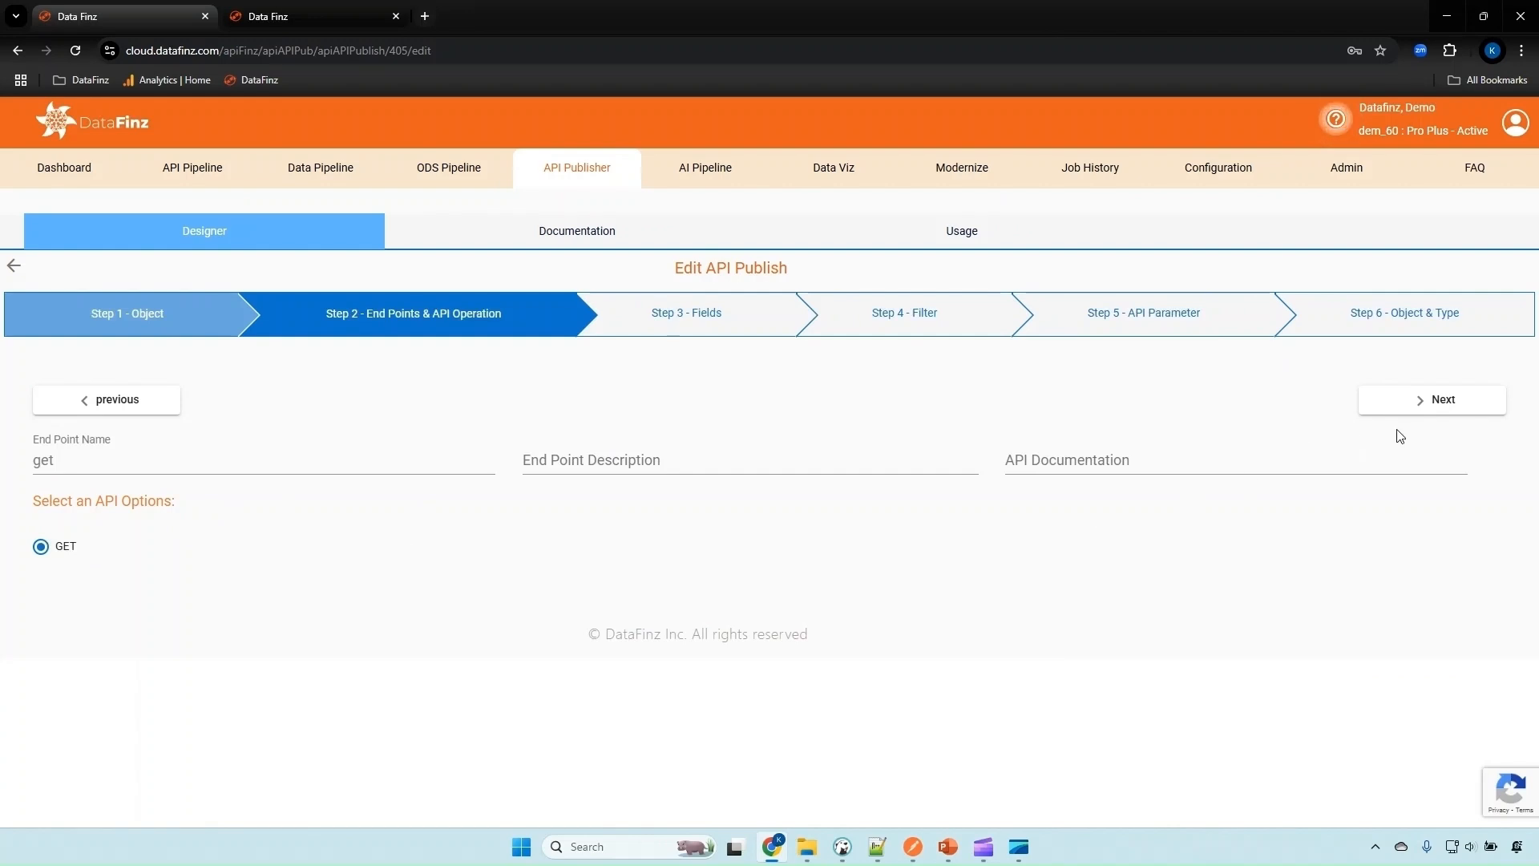
Step: Go through the itemPartData get endpoint's operation, fields and filter, and finish the endpoint definition
left_click(1403, 413)
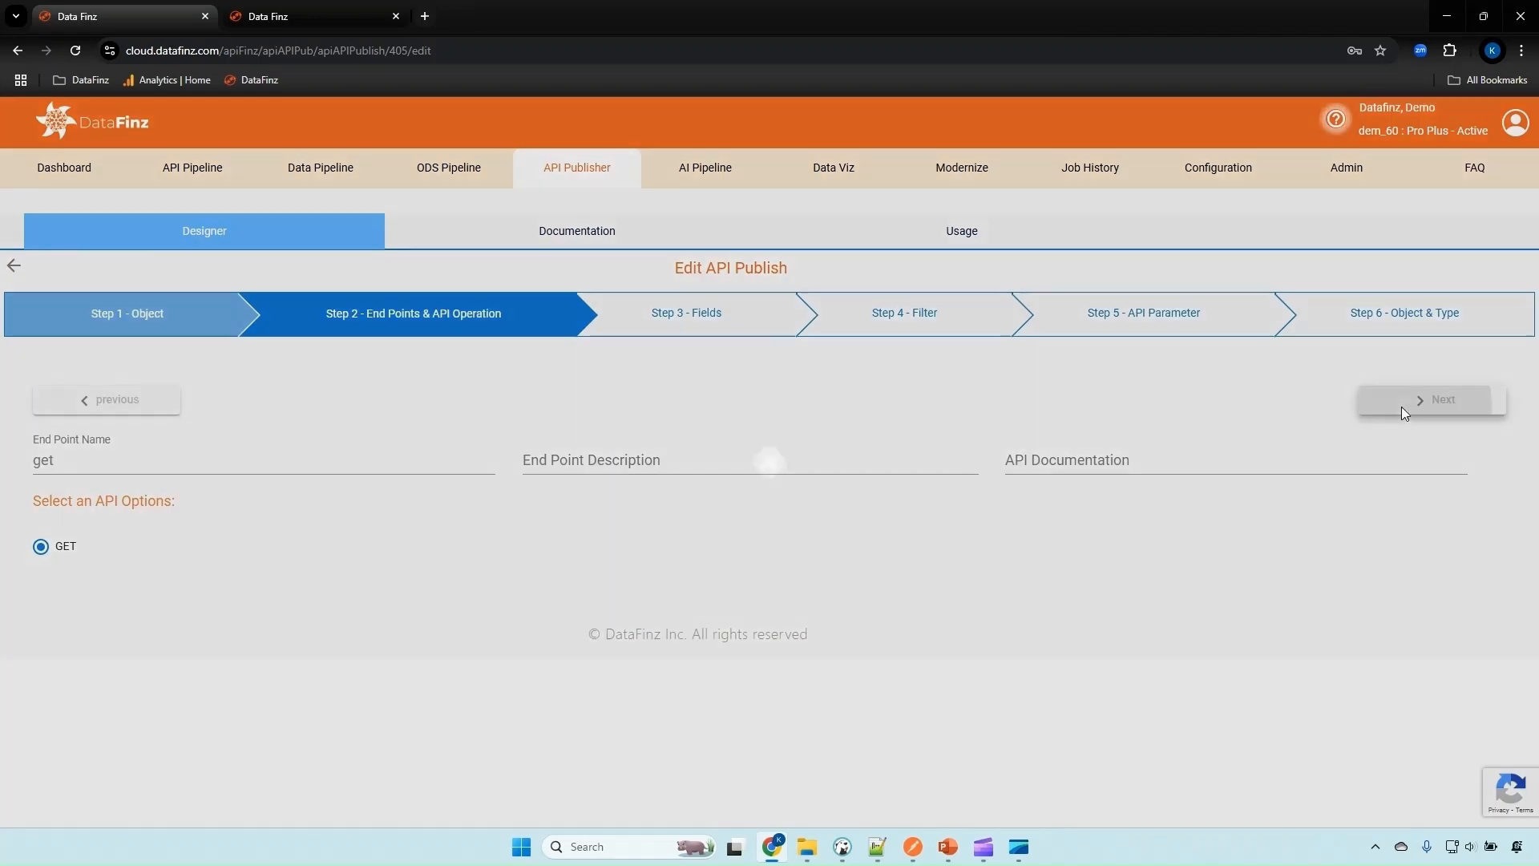
scroll(228, 646, "down", 2)
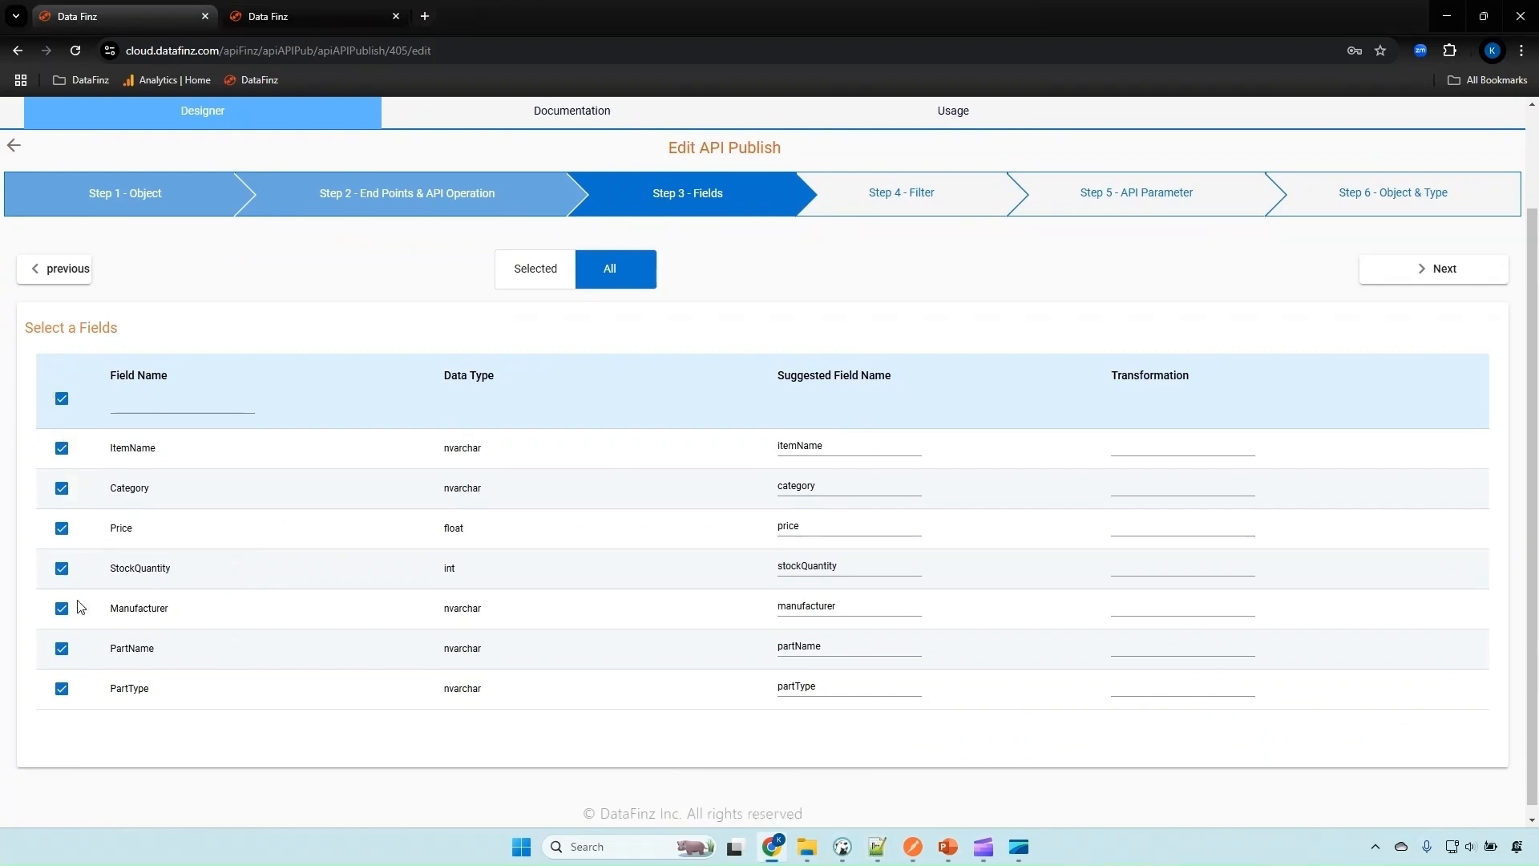
left_click(1417, 269)
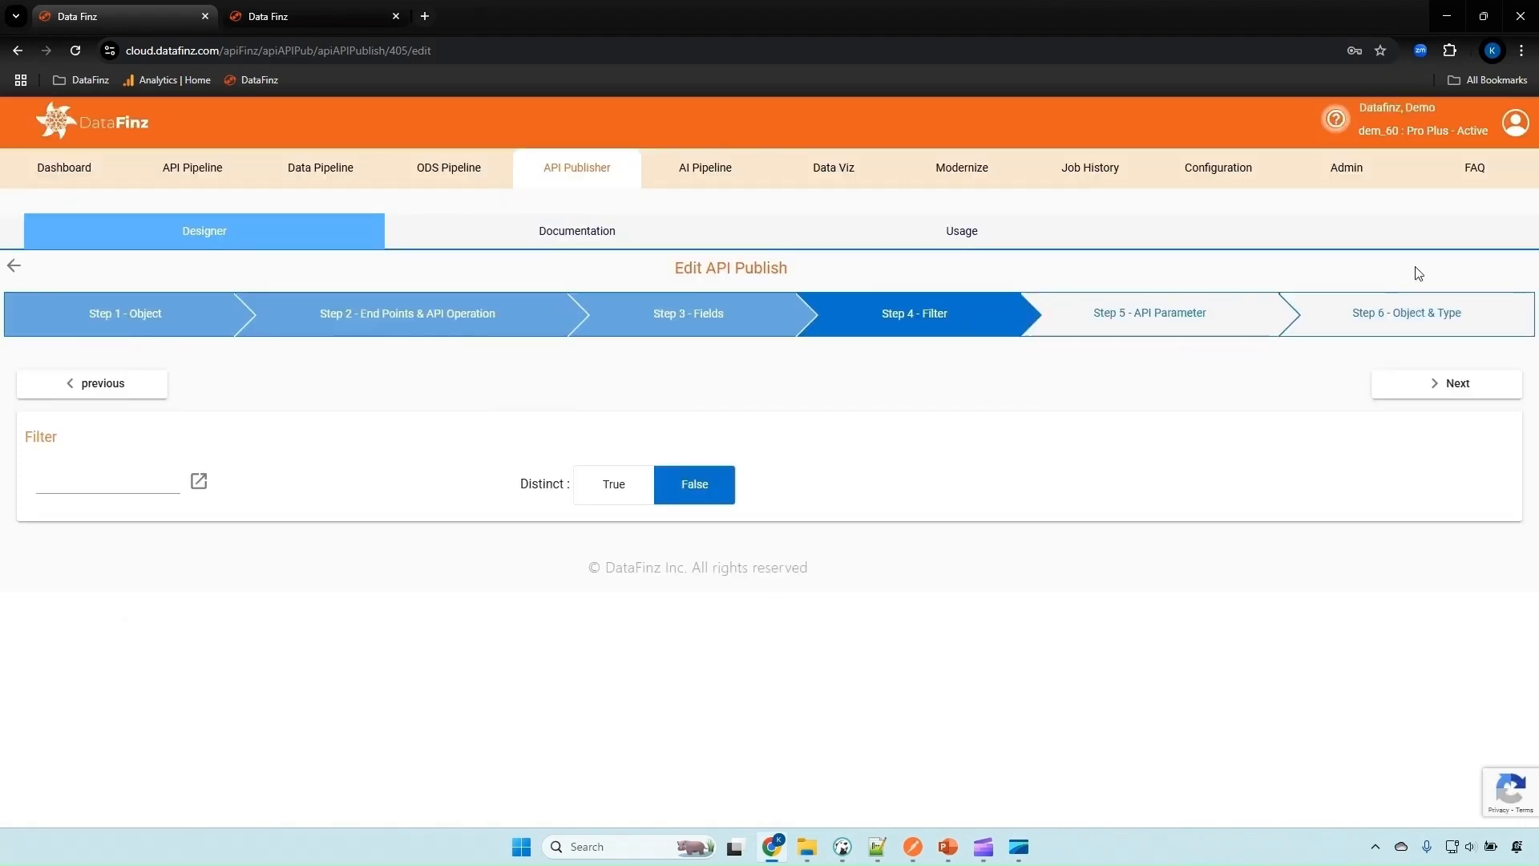
left_click(1423, 385)
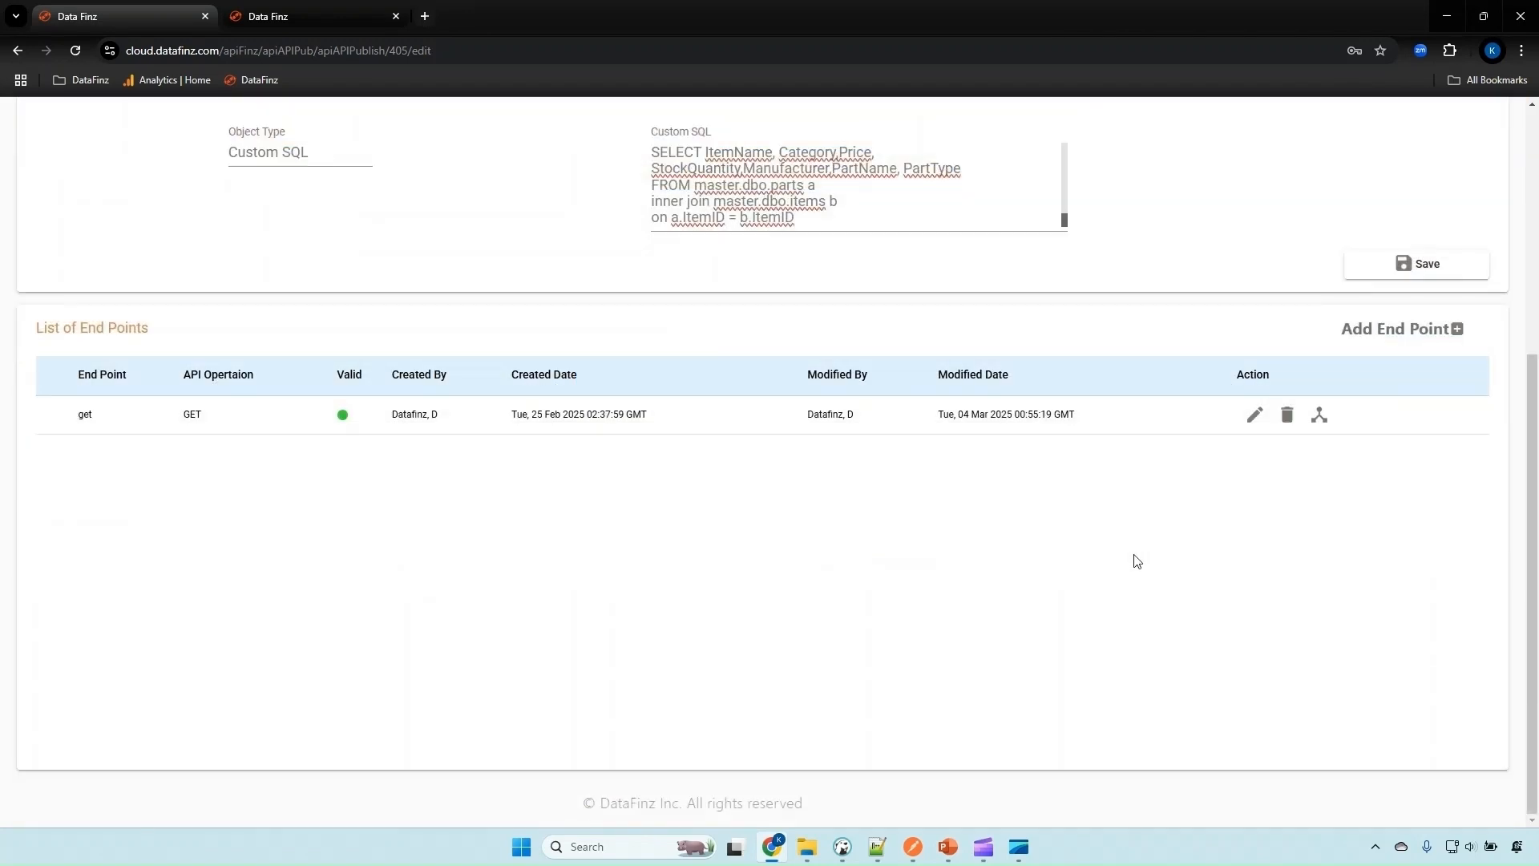
Step: Open the list of API documentation and switch to demoapi's Swagger page
scroll(1076, 557, "up", 3)
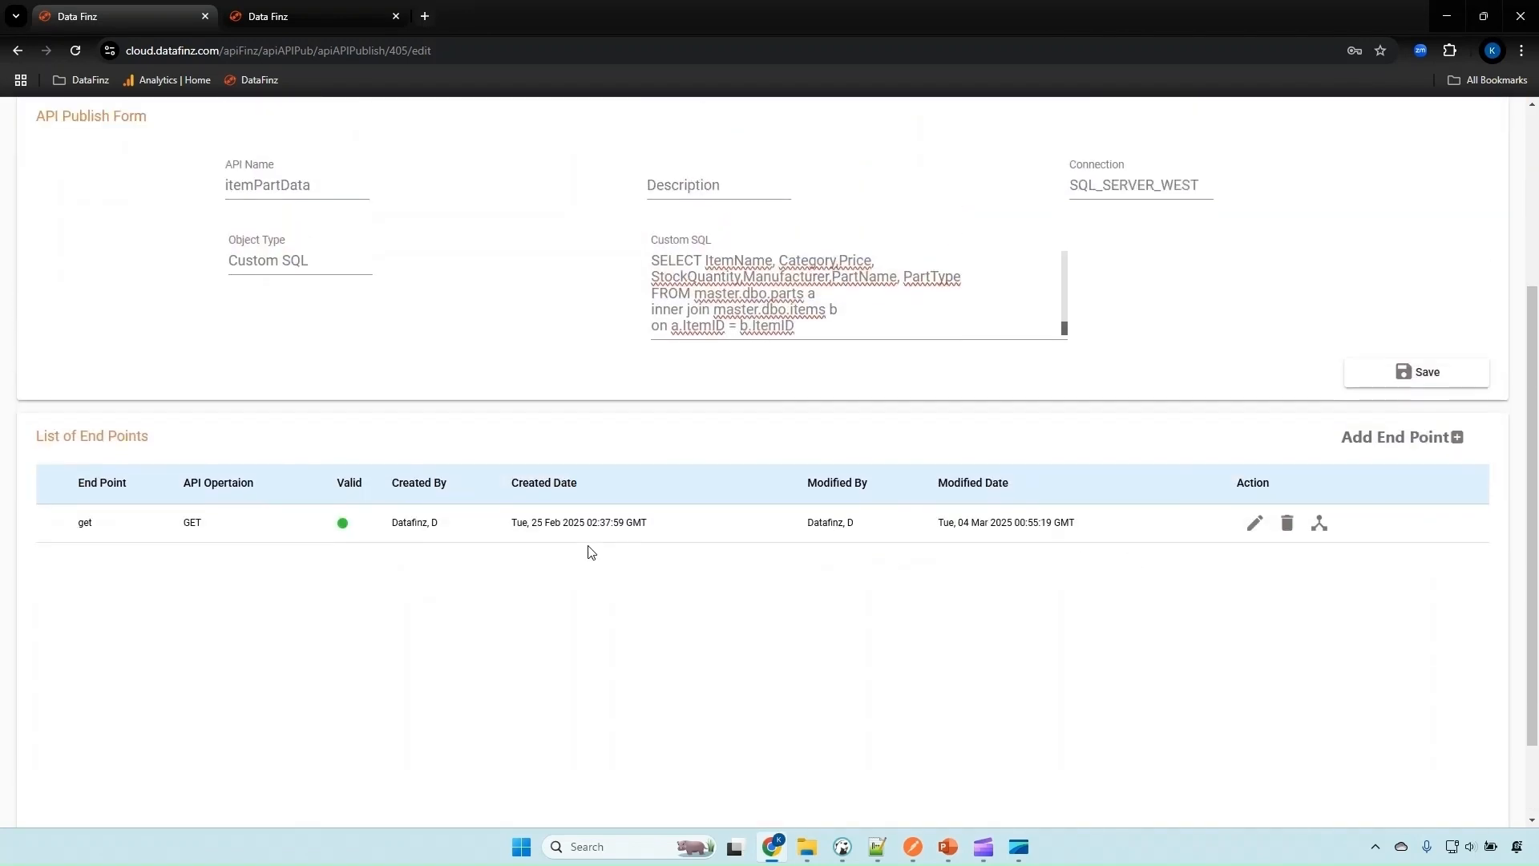
scroll(392, 624, "up", 2)
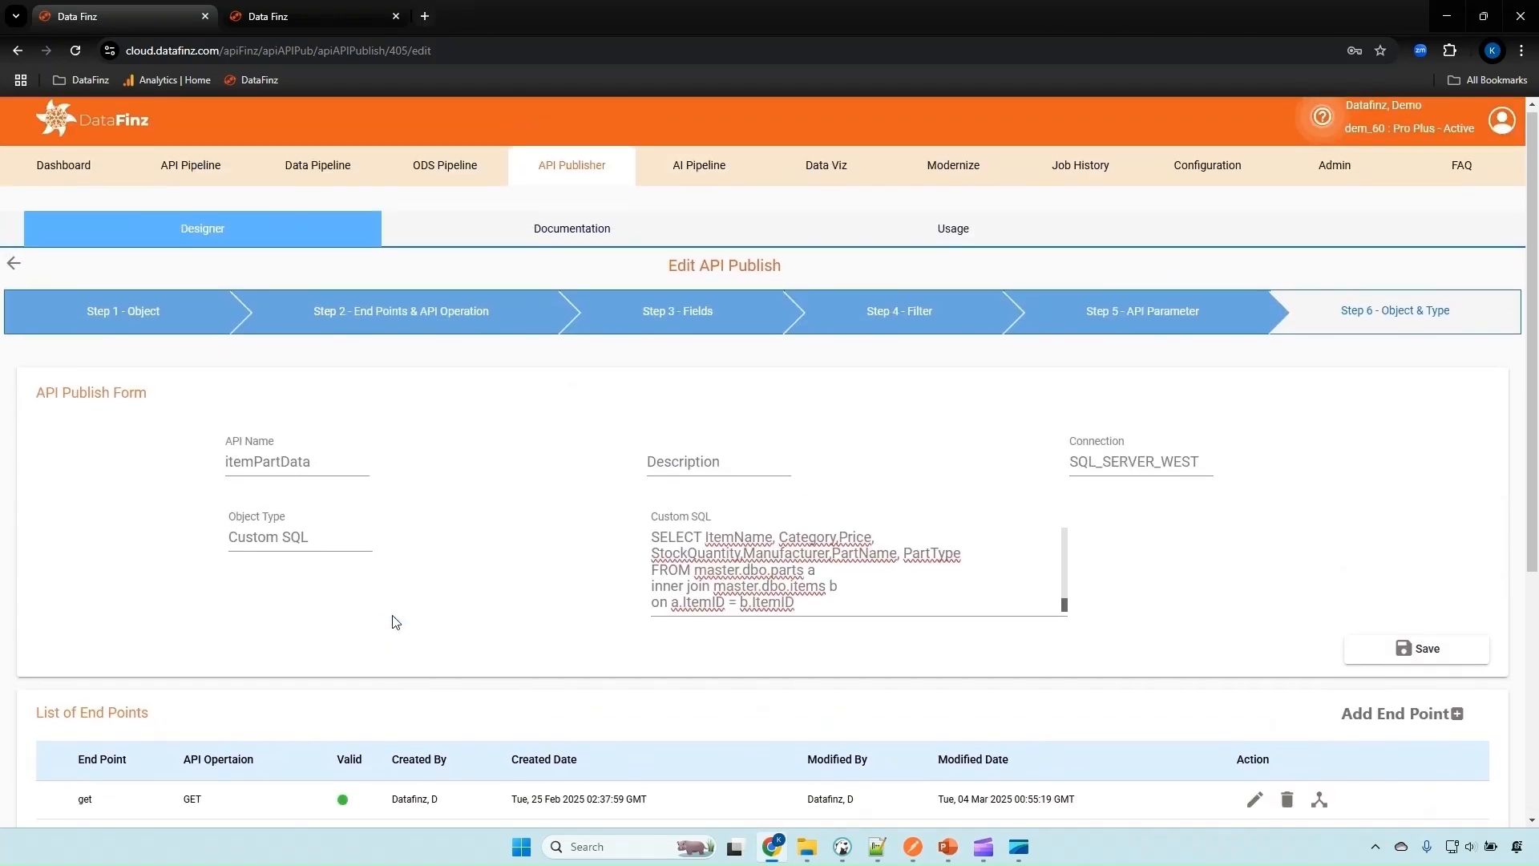
left_click(561, 231)
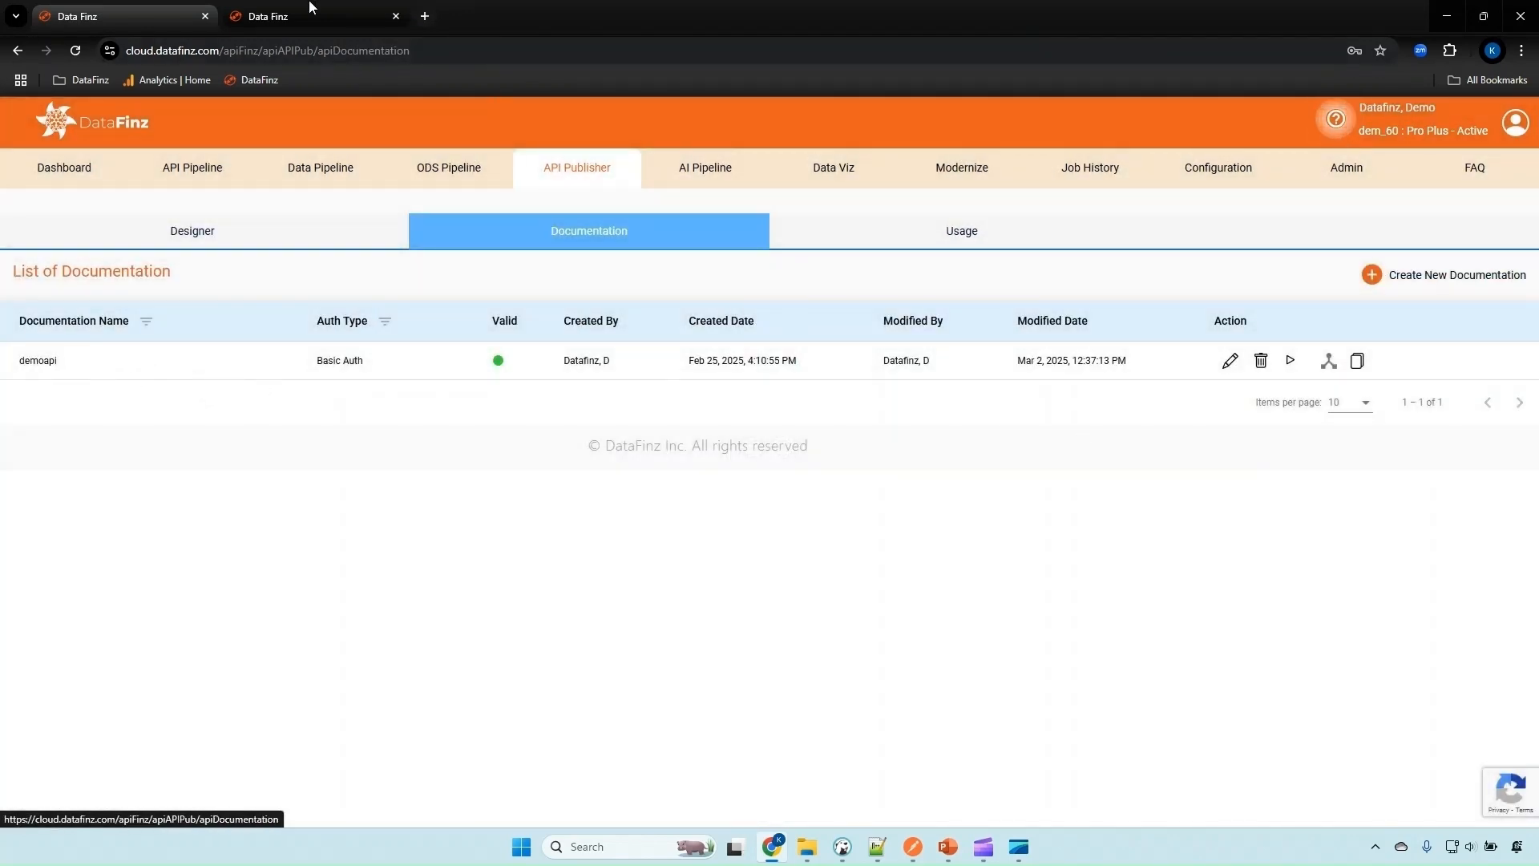
left_click(271, 12)
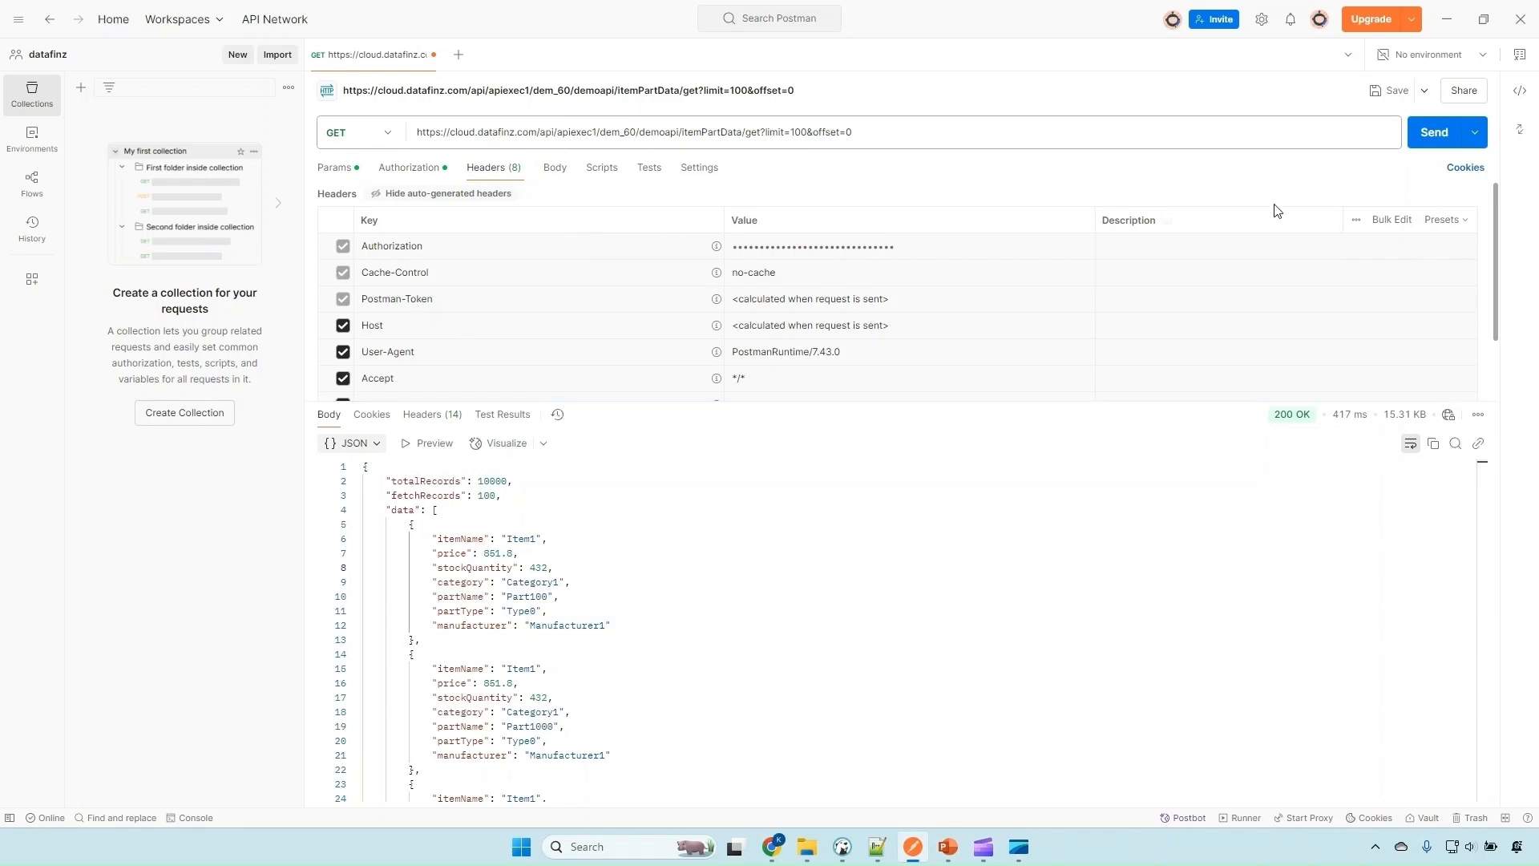
Step: Send the itemPartData GET request in Postman with limit 100 and offset 0, and look through the returned records
left_click(1434, 133)
scroll(615, 546, "down", 2)
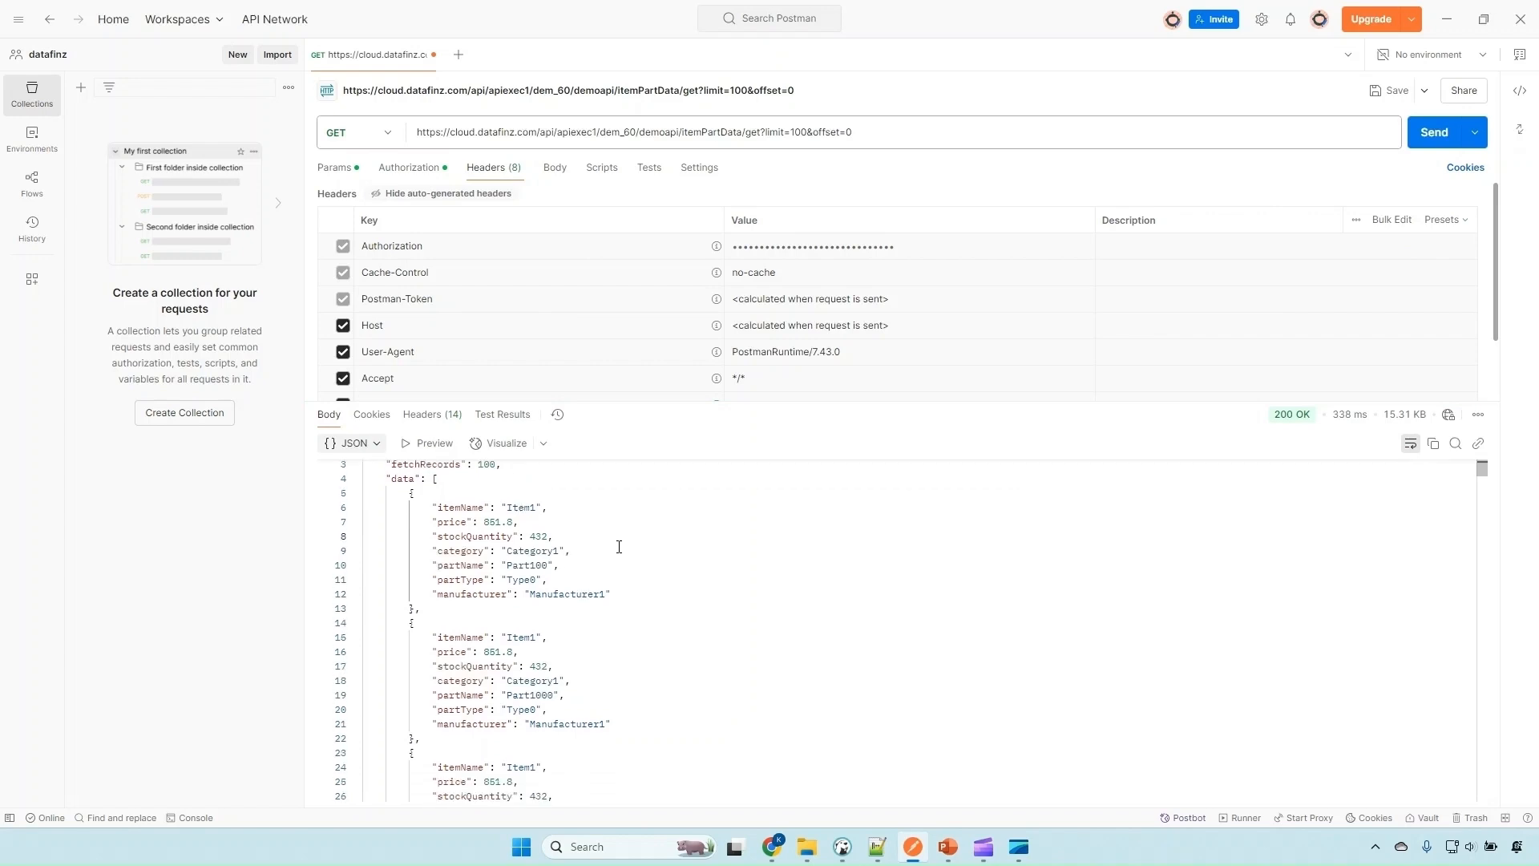
scroll(619, 547, "up", 1)
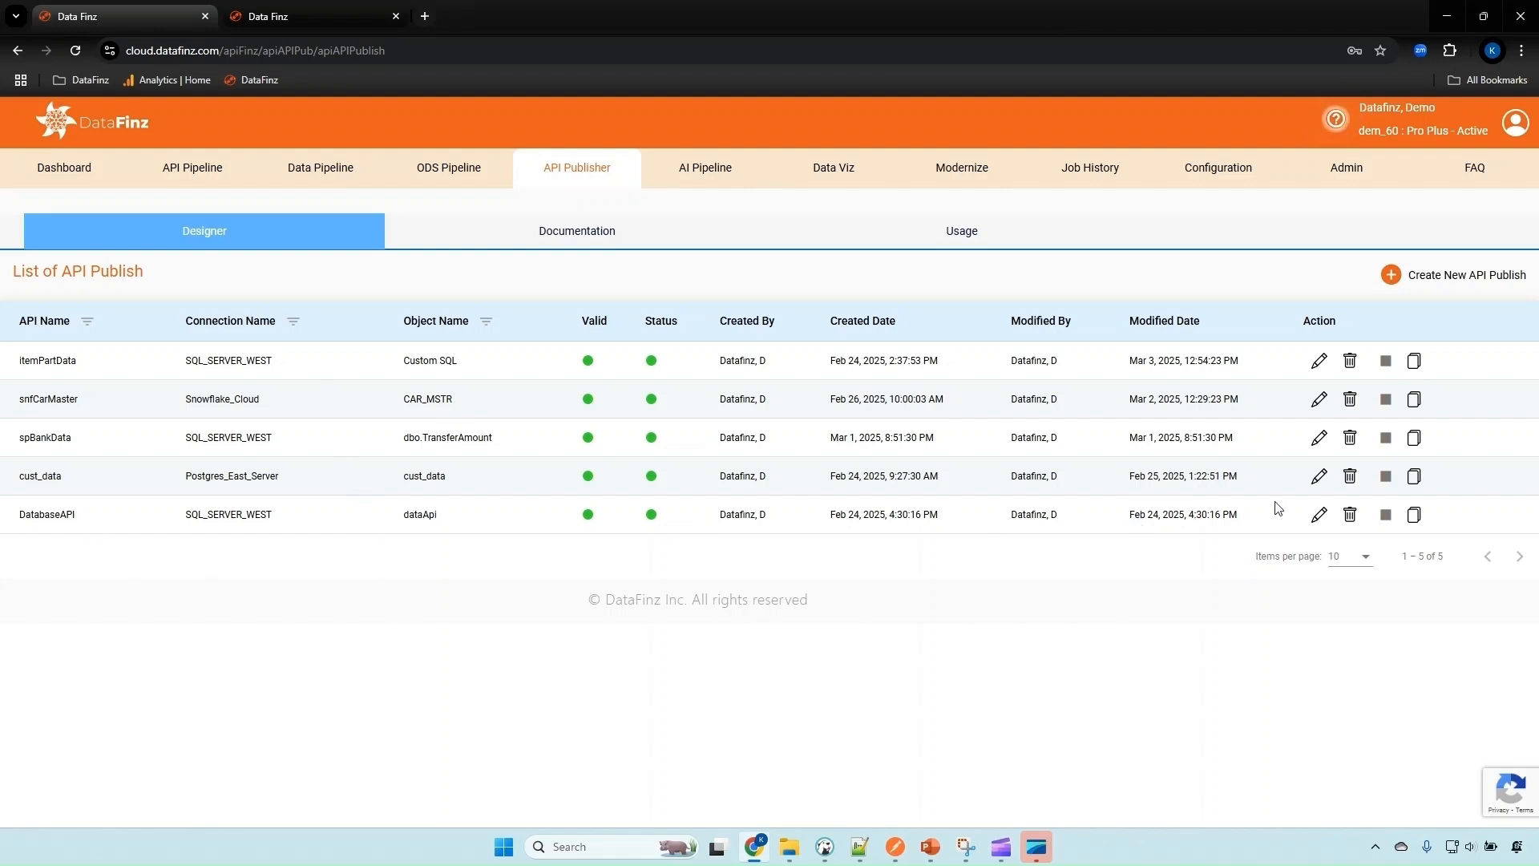
Step: Open the DatabaseAPI definition, examine its connection and object type options, and open the accessAllObjects endpoint for editing
left_click(1319, 514)
scroll(1075, 425, "down", 2)
scroll(1075, 425, "up", 1)
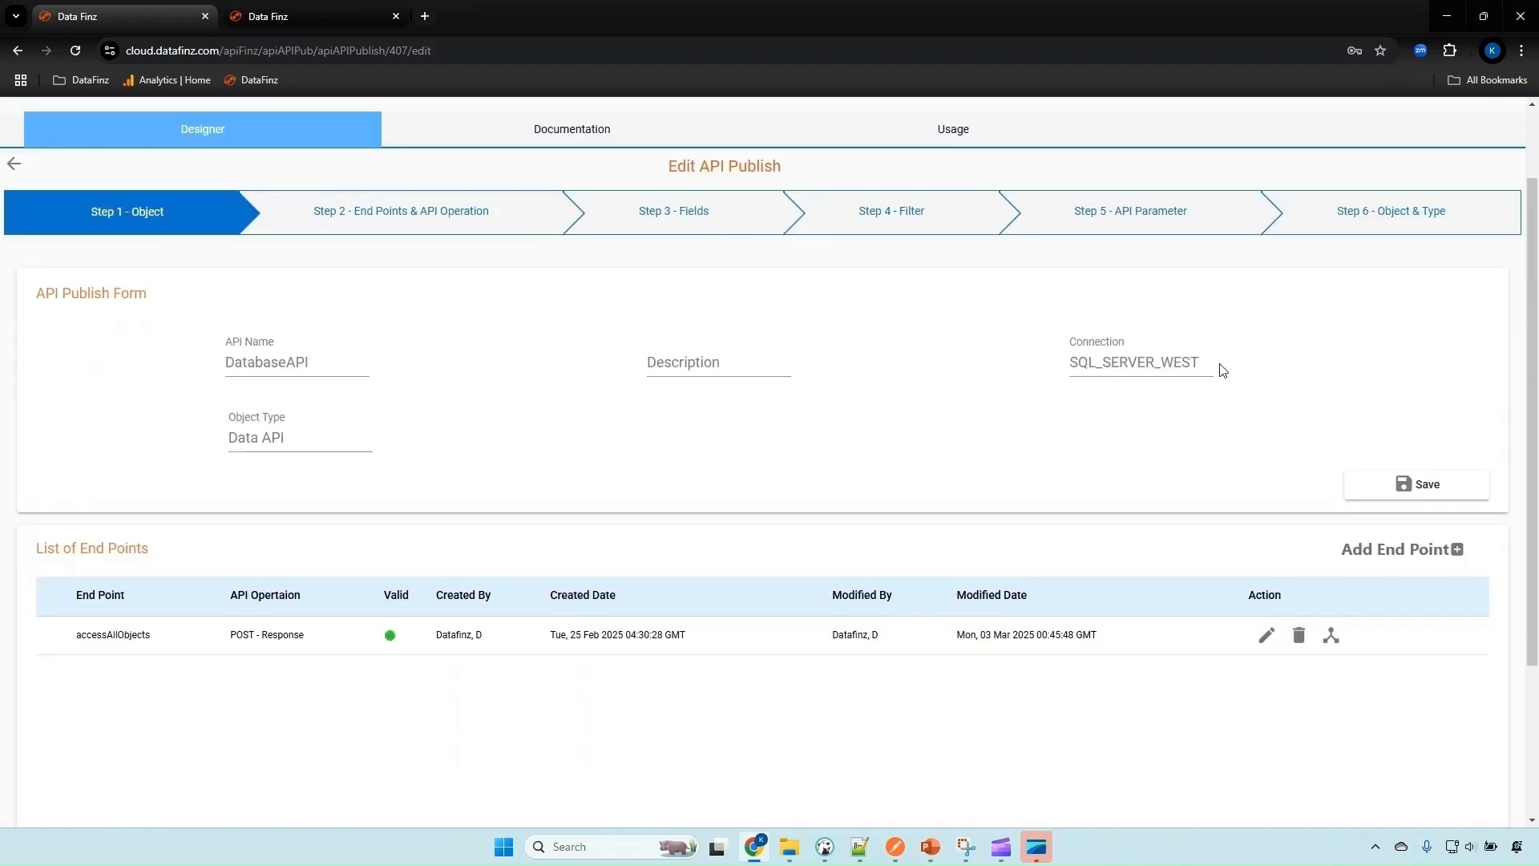
left_click(326, 436)
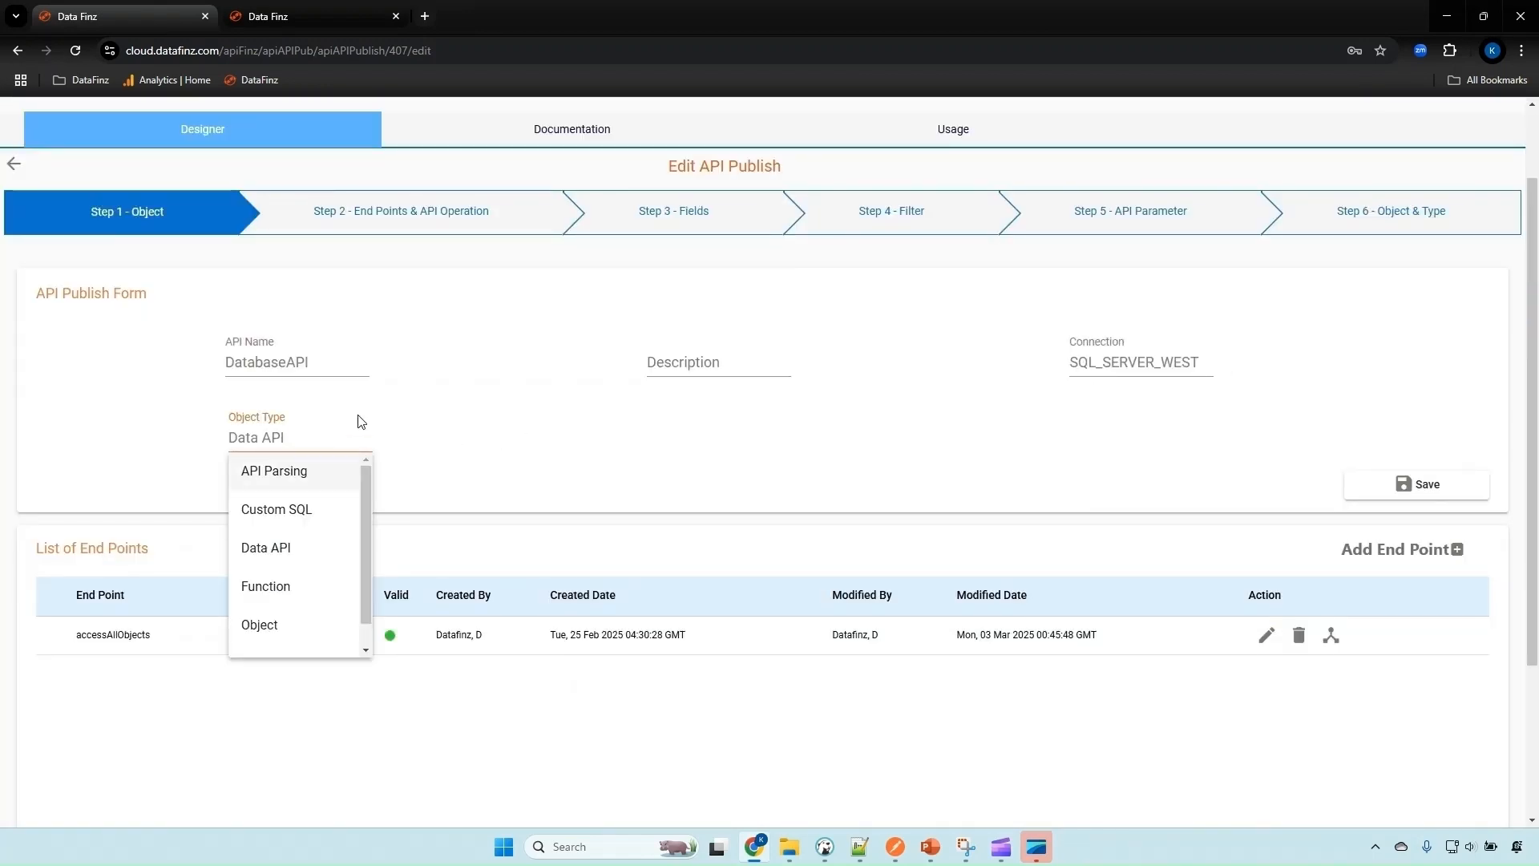
left_click(1267, 635)
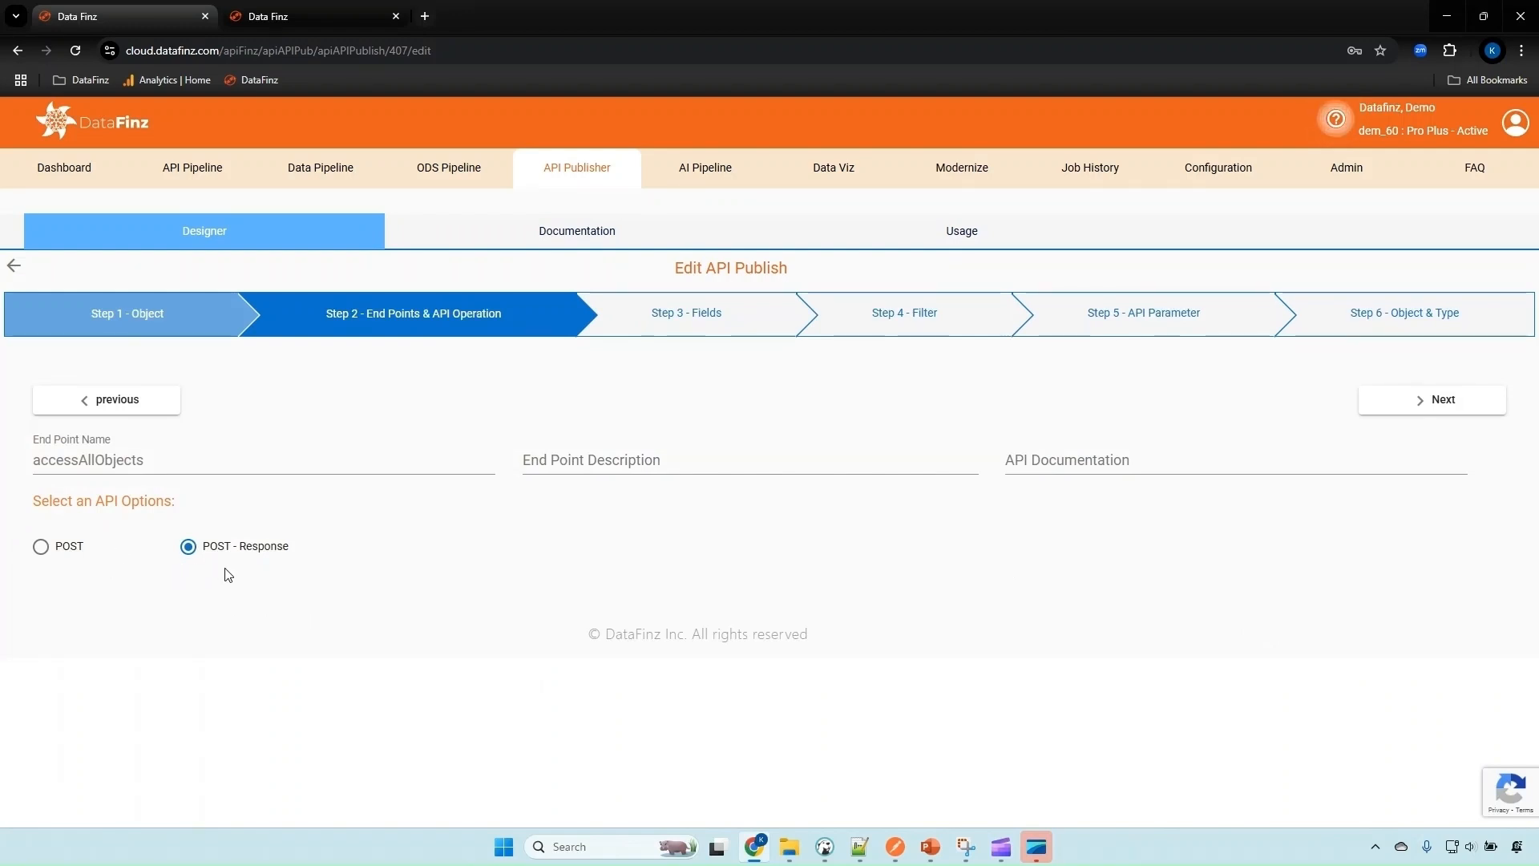
Step: Go through the accessAllObjects endpoint's fields, filter and API parameter stages, and finish the endpoint definition
left_click(1419, 400)
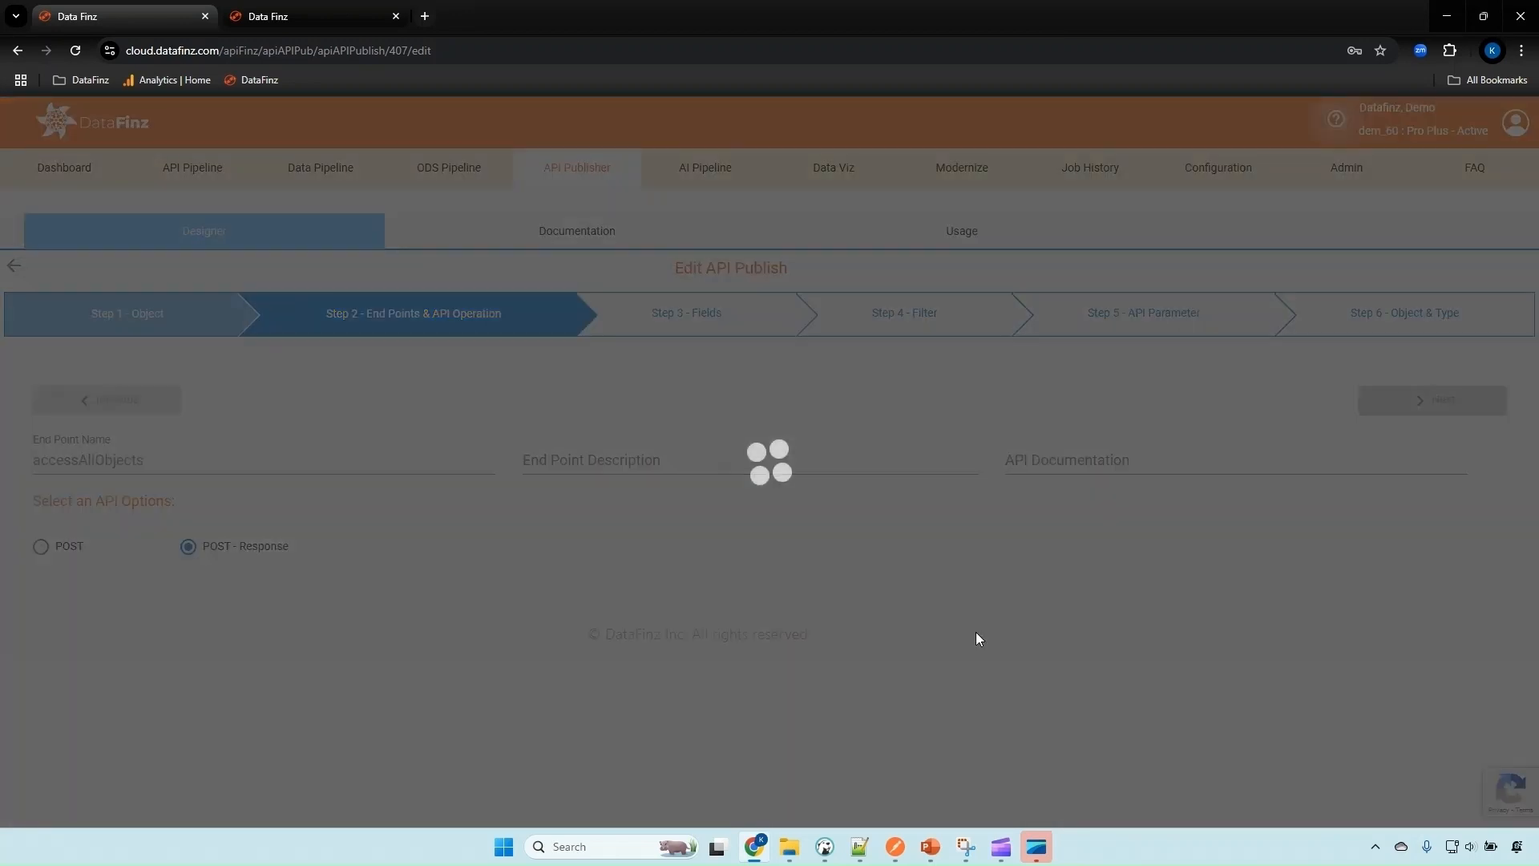
scroll(163, 603, "down", 1)
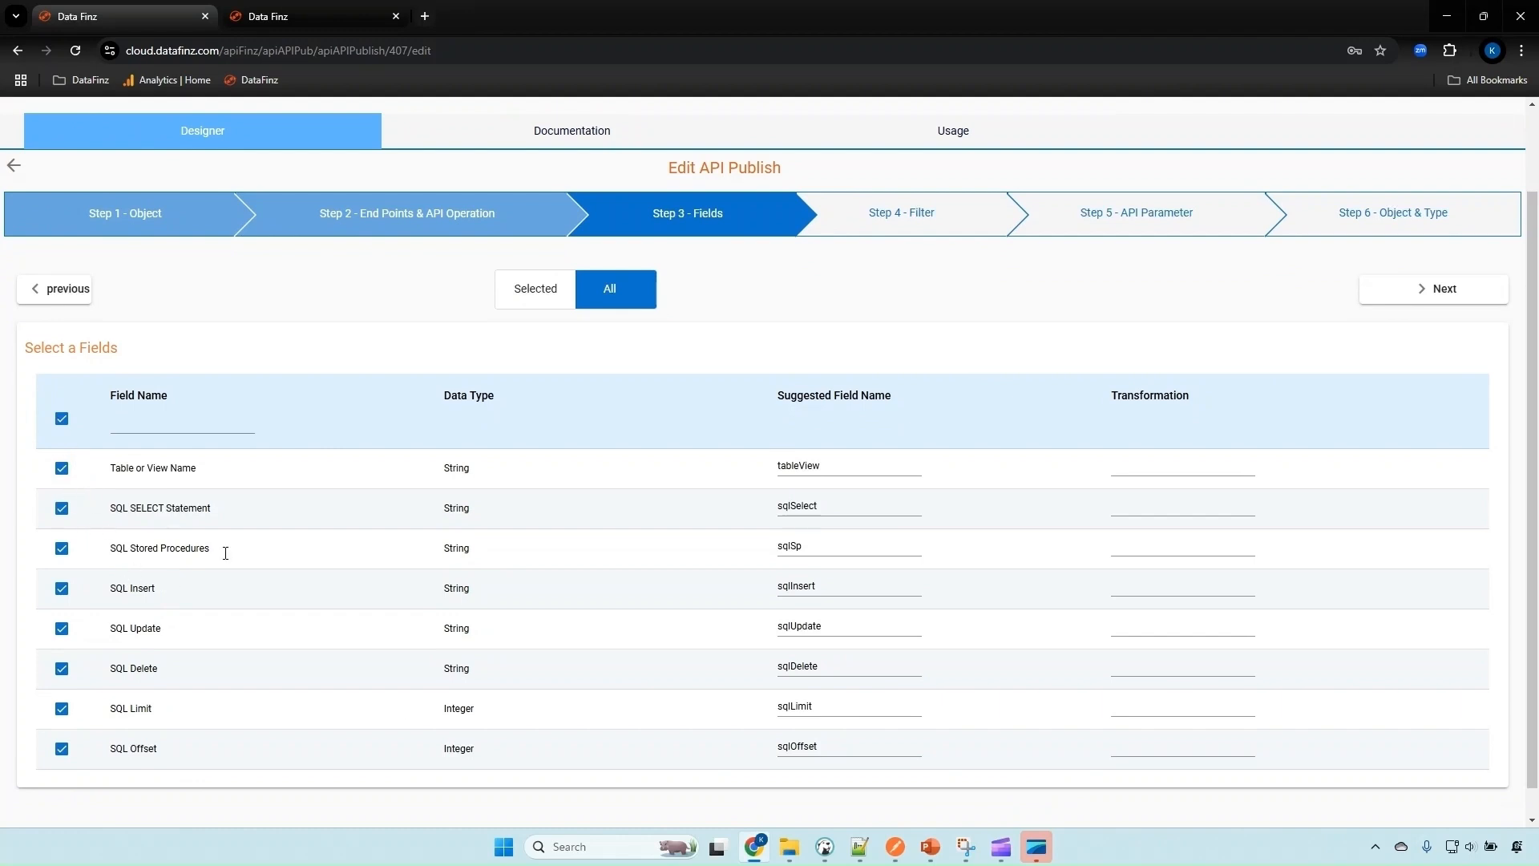
left_click(1447, 288)
left_click(1410, 396)
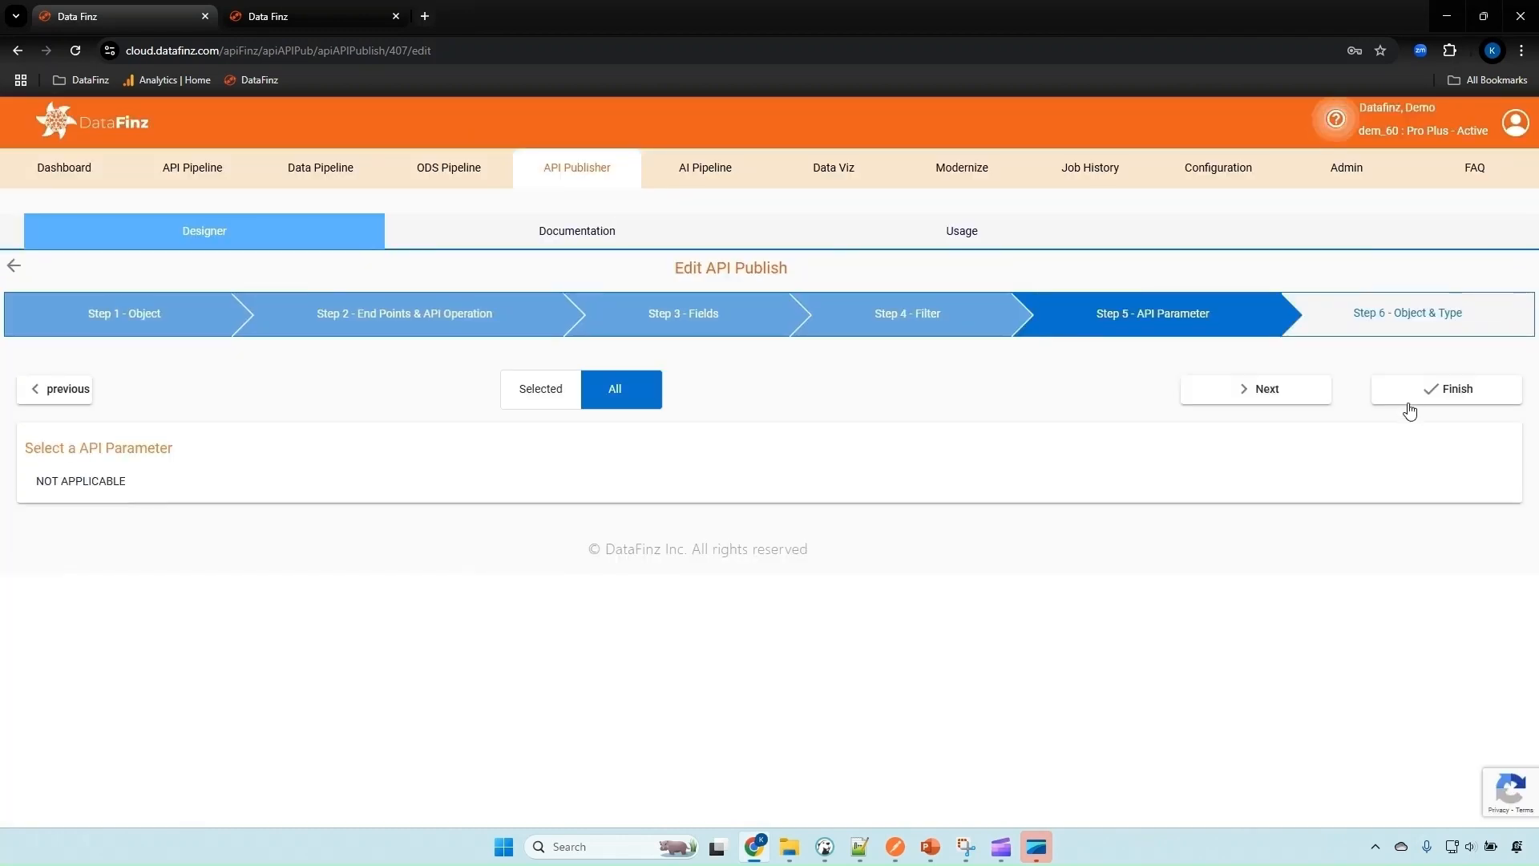
left_click(1422, 396)
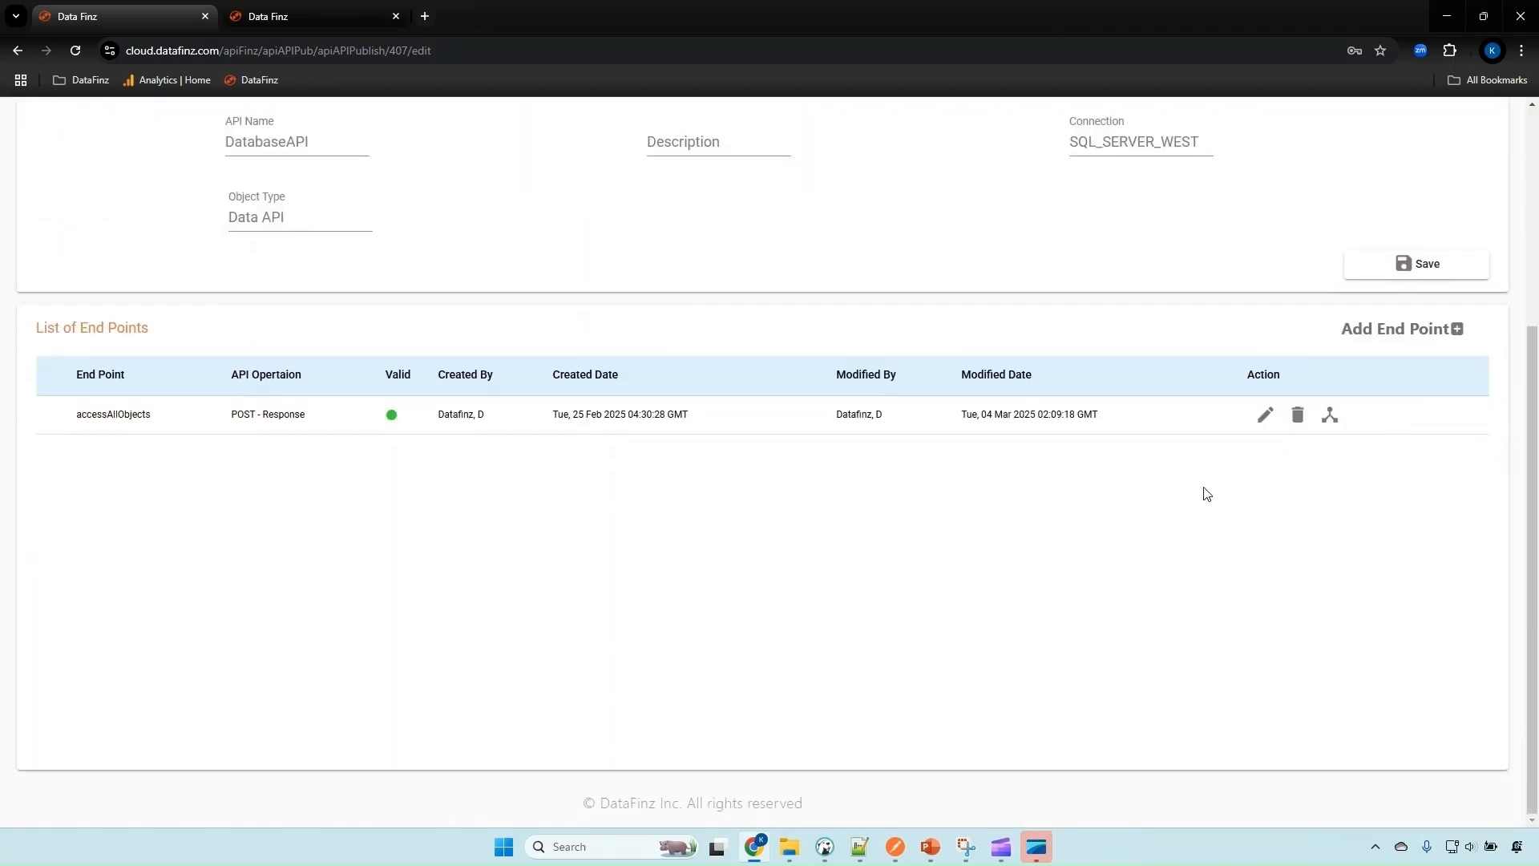
scroll(185, 705, "up", 4)
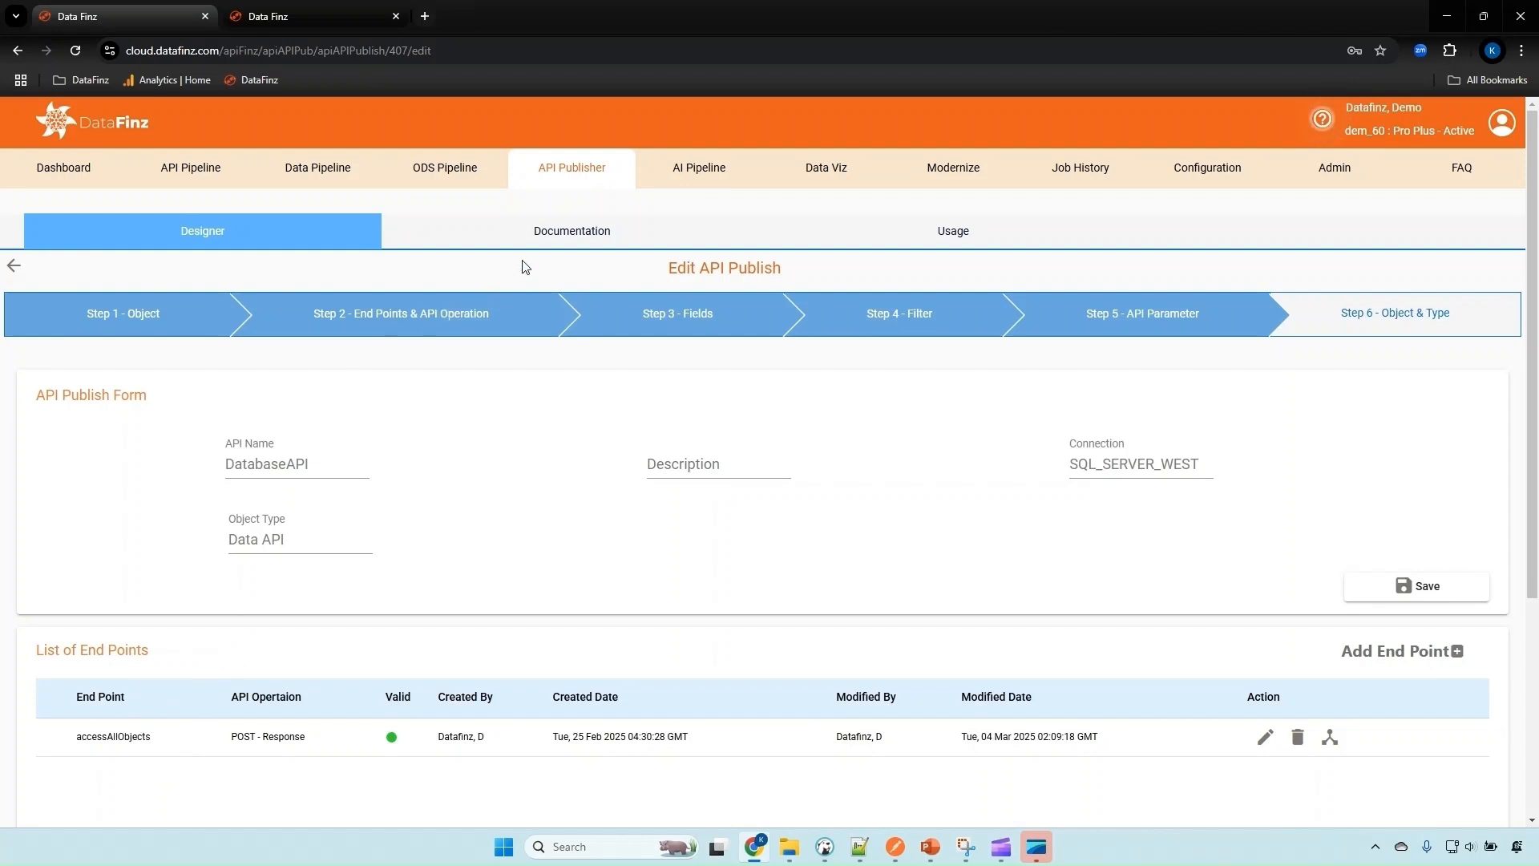
Step: Open the API documentation list and expand the accessAllObjects POST operation on demoapi's Swagger page
left_click(571, 231)
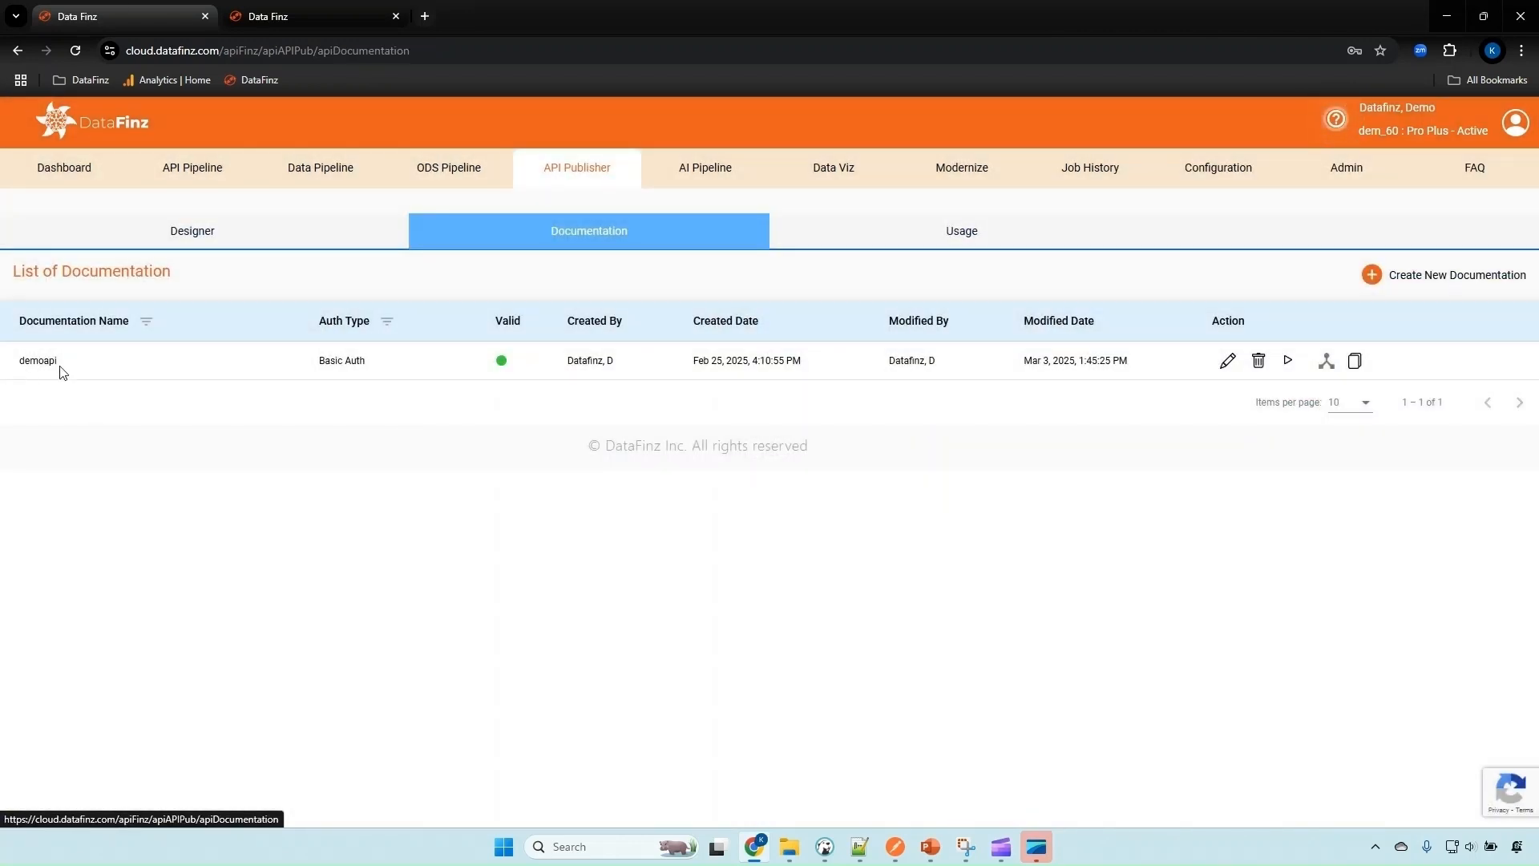
key("ctrl+Tab")
left_click(1285, 500)
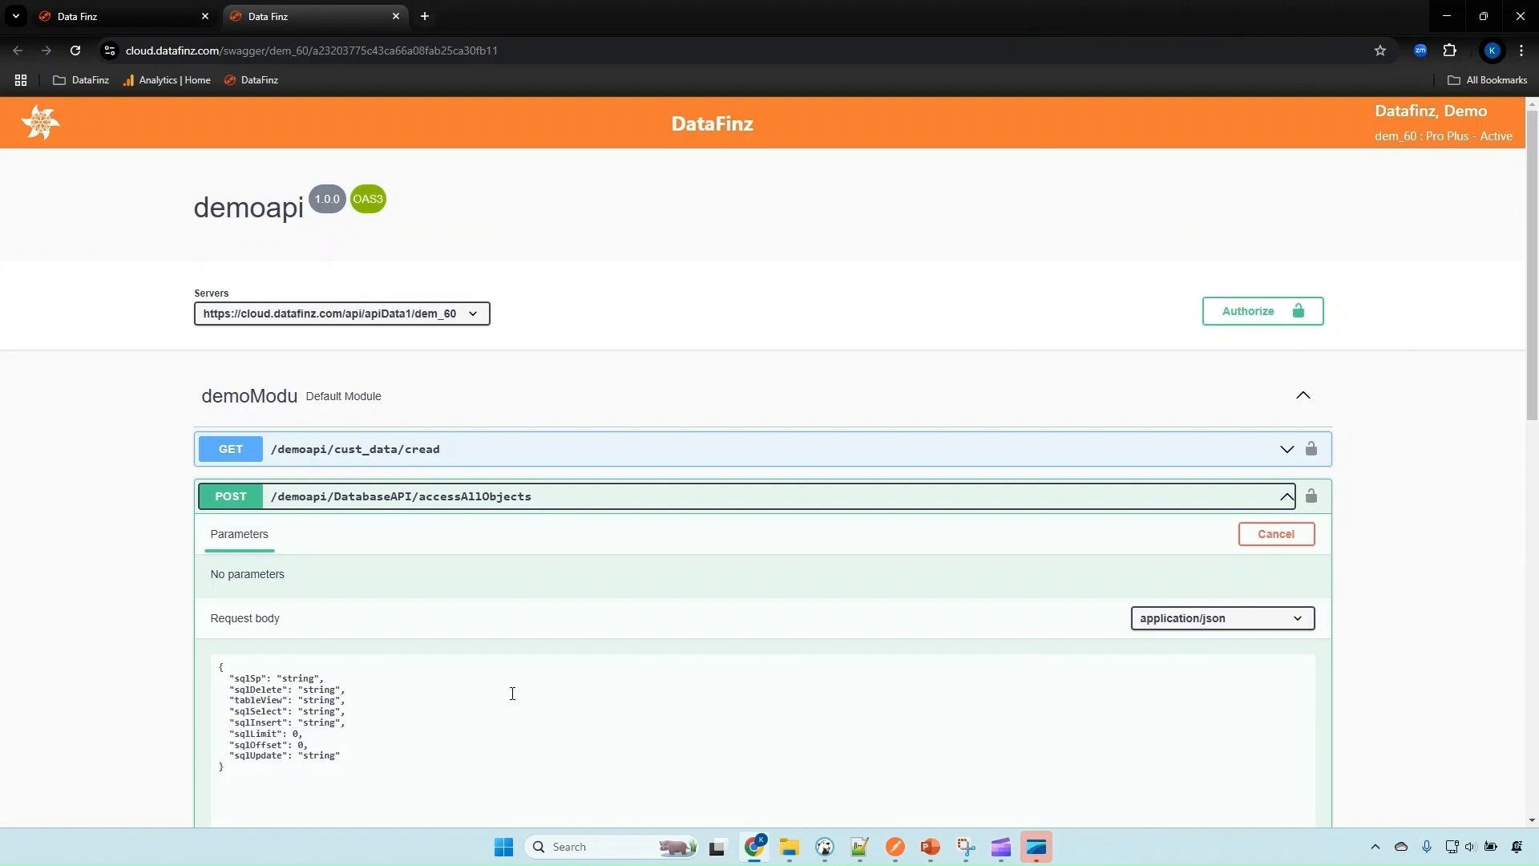
Step: In Postman, replace the accessAllObjects request body with tableView set to "bank_data" and send the POST request
left_click(894, 847)
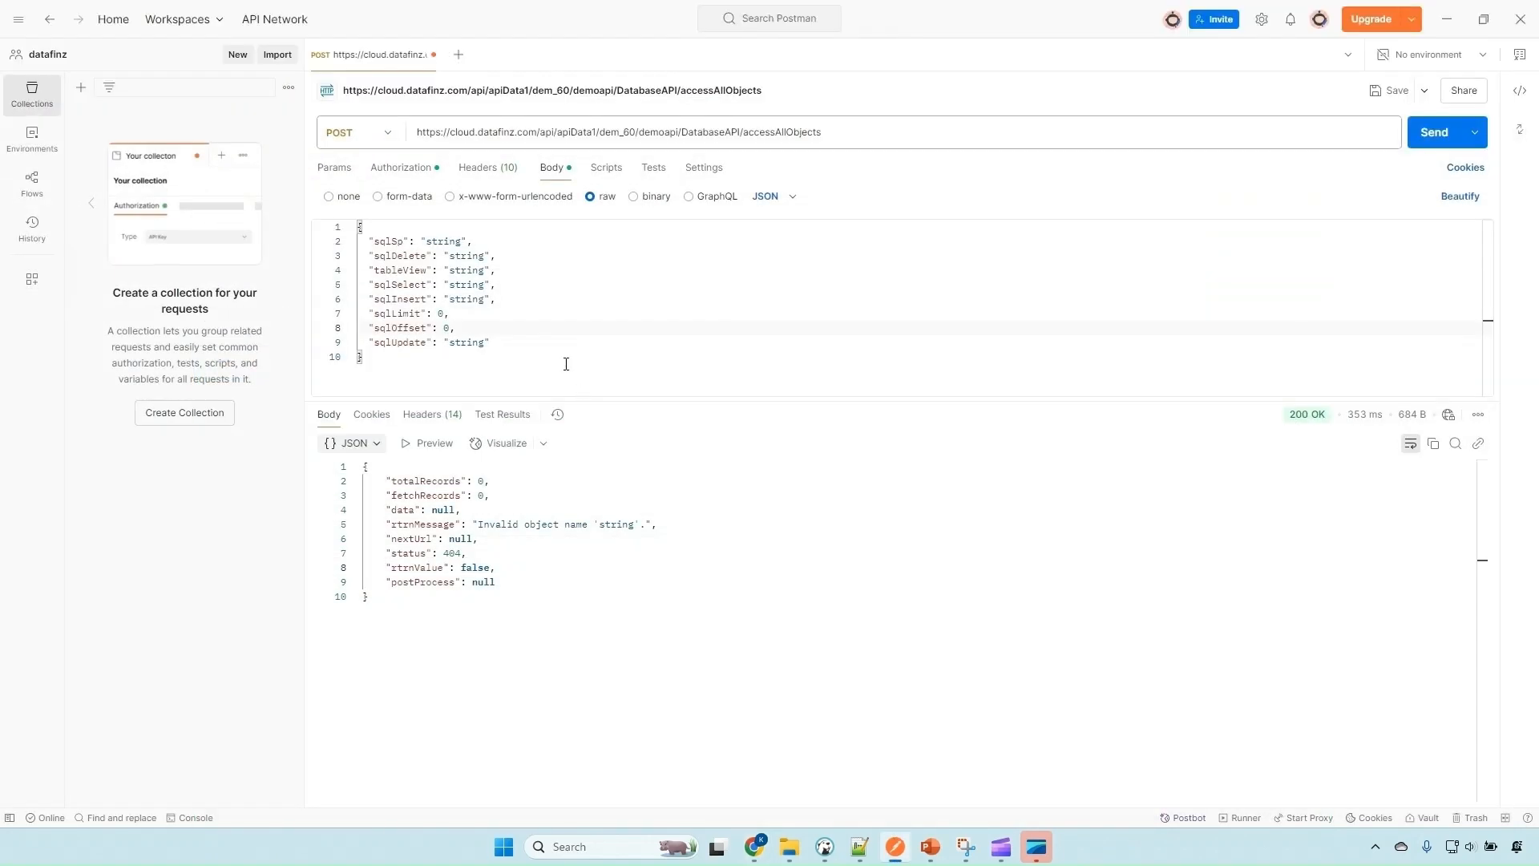
left_click(565, 286)
key("ctrl+a")
type("{   \"tableView\": \"bank_data\" }")
left_click(1416, 132)
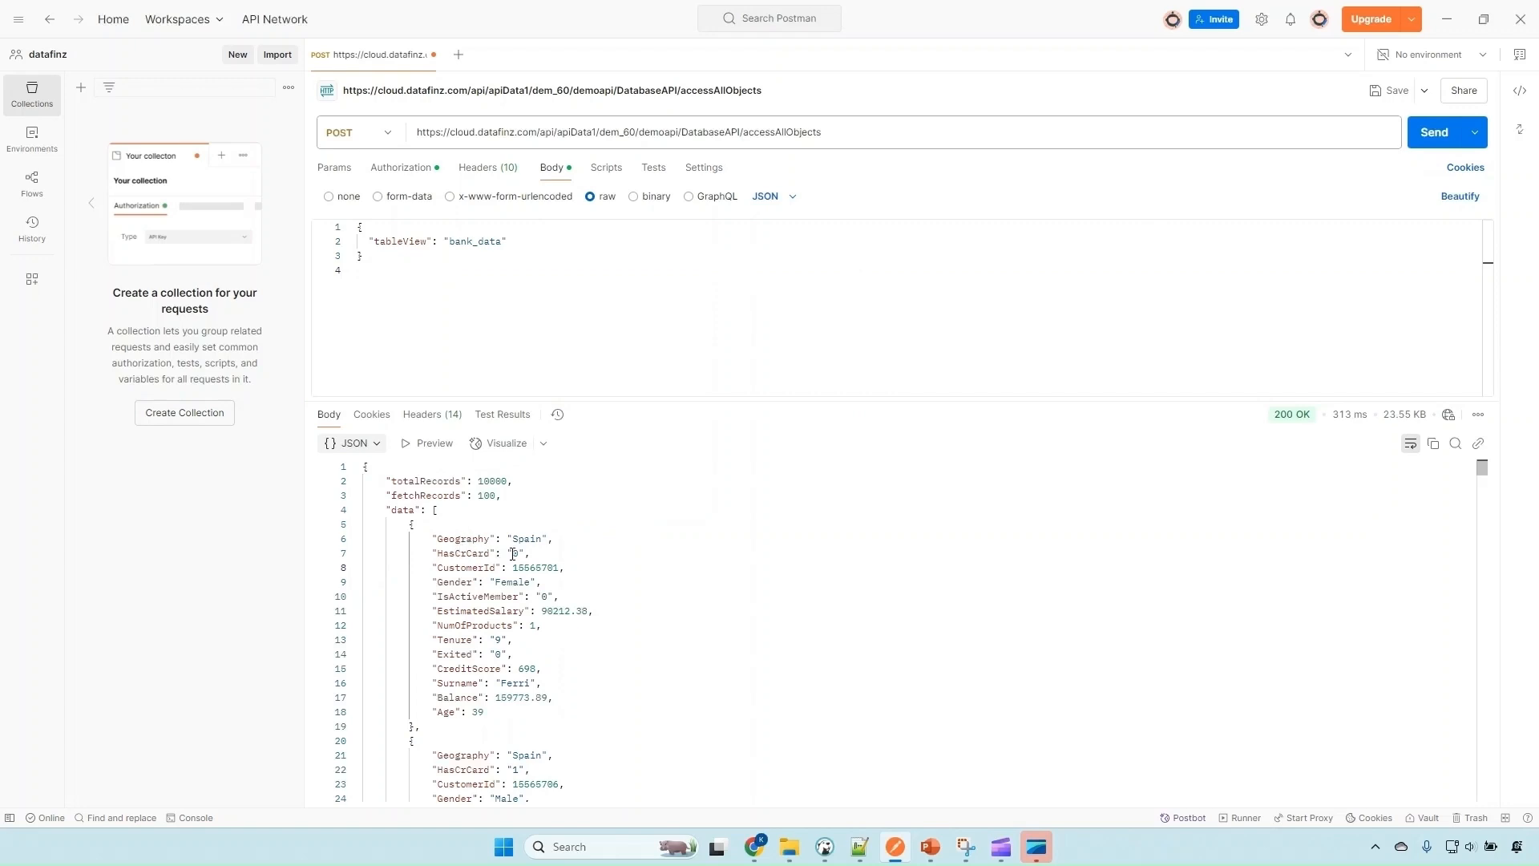
Step: Replace the body with sqlSelect "SELECT CustomerId, Surname, CreditScore as cs FROM master.dbo.bank_data" and send the request
left_click(478, 249)
key("ctrl+a")
type("{   \"sqlSelect\": \"SELECT CustomerId, Surname, CreditScore as cs FROM master.dbo.bank_data\" }")
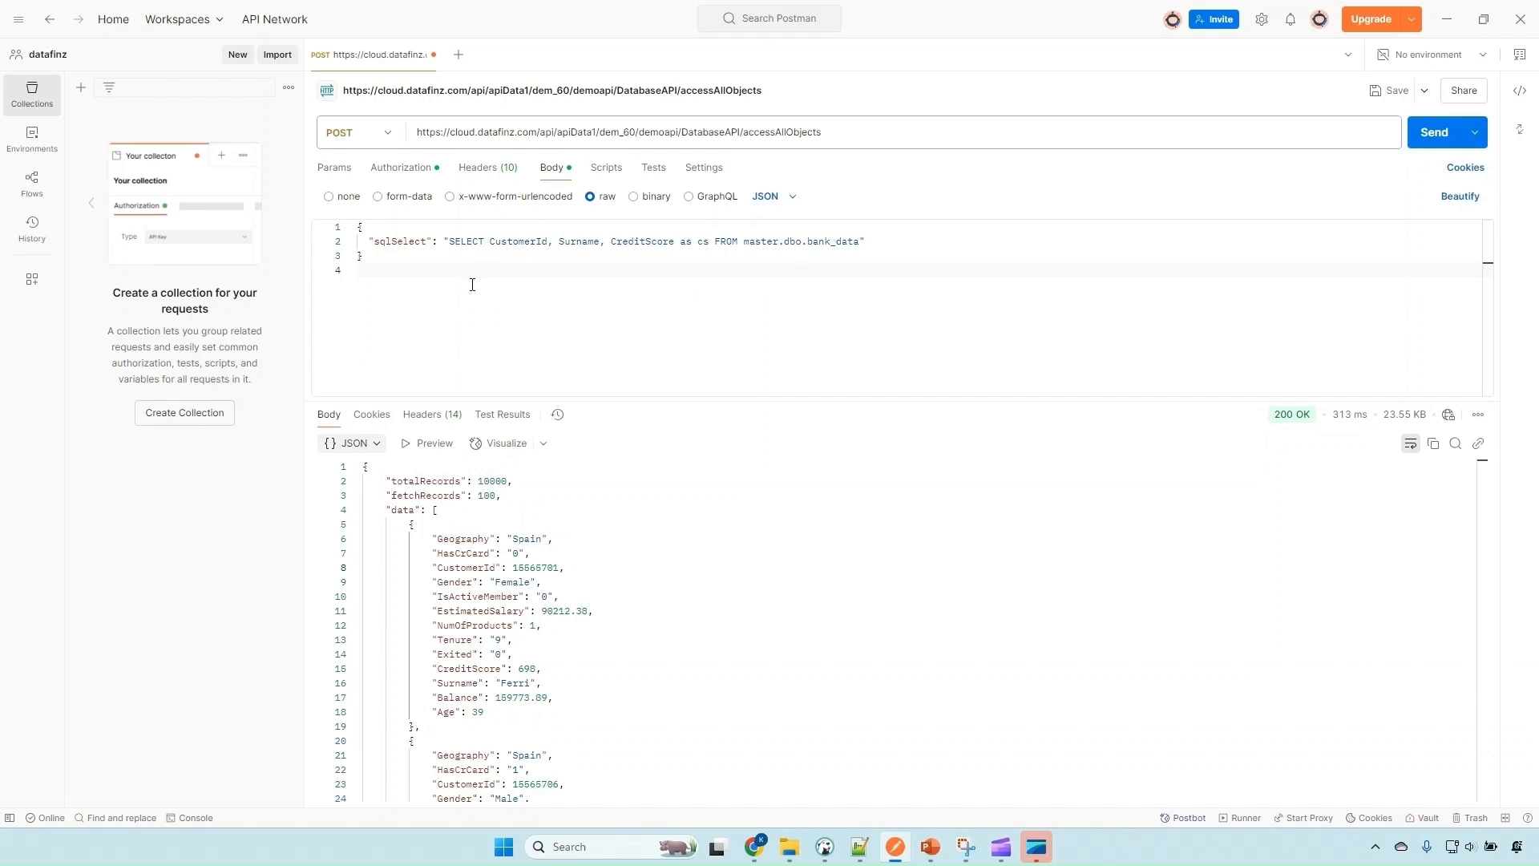
left_click(1431, 135)
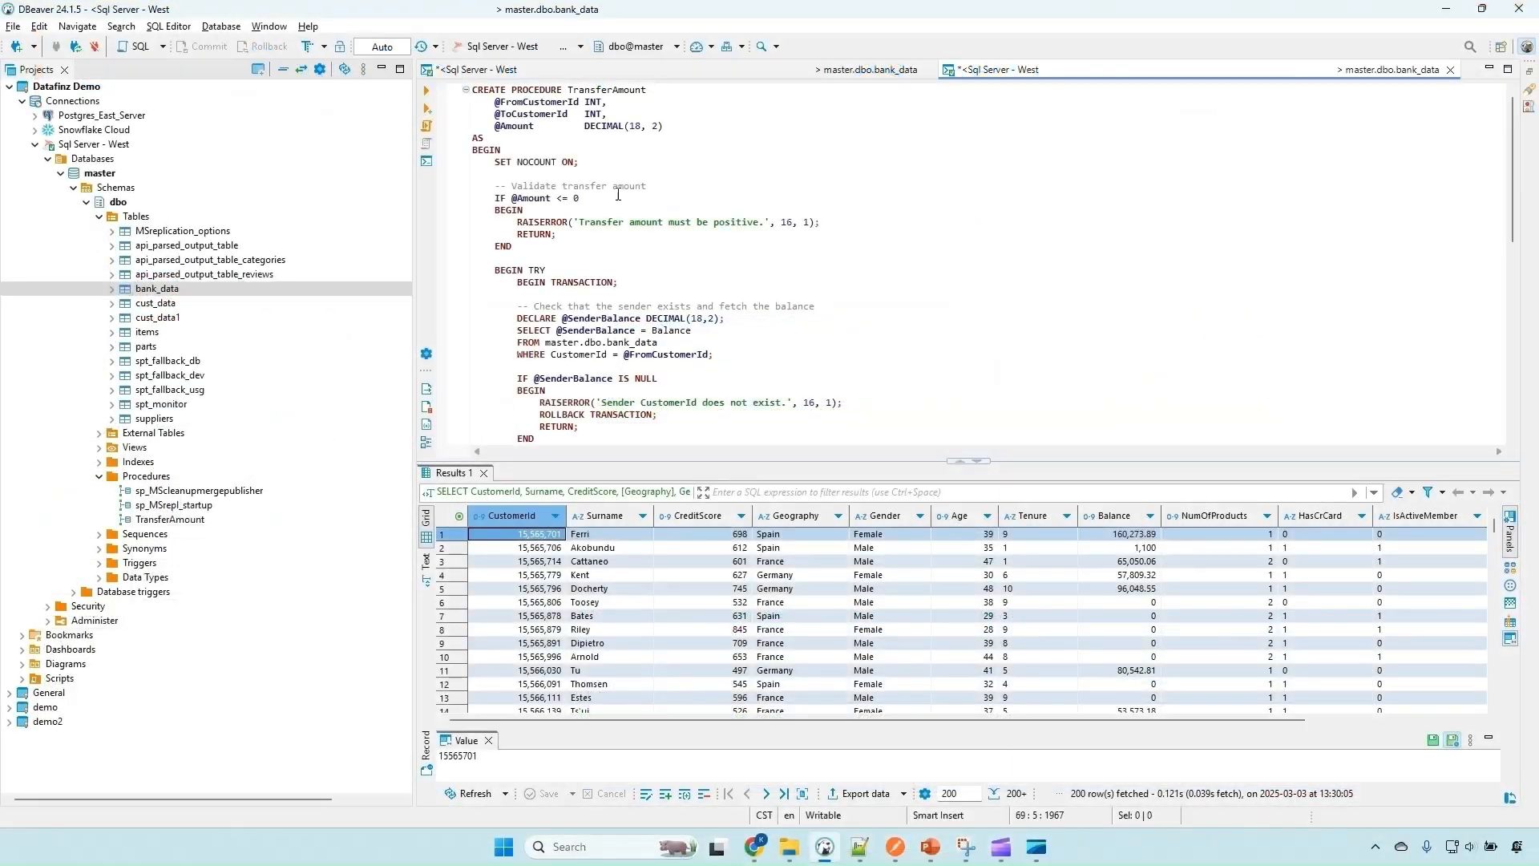
Step: Highlight the TransferAmount procedure name in DBeaver's SQL script and read through the procedure's code
double_click(609, 90)
scroll(699, 225, "down", 2)
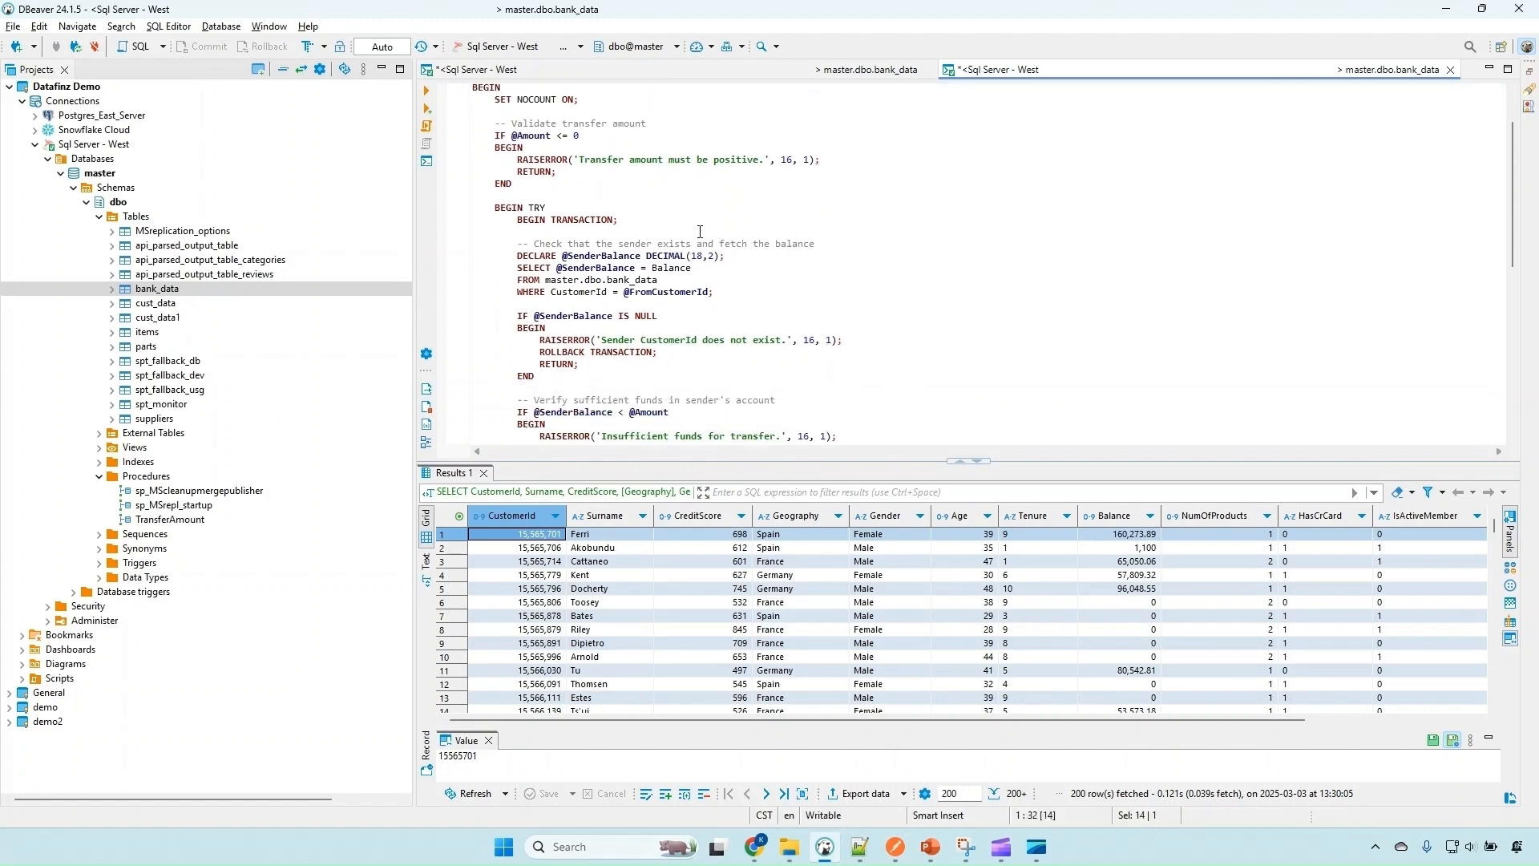
scroll(700, 233, "up", 2)
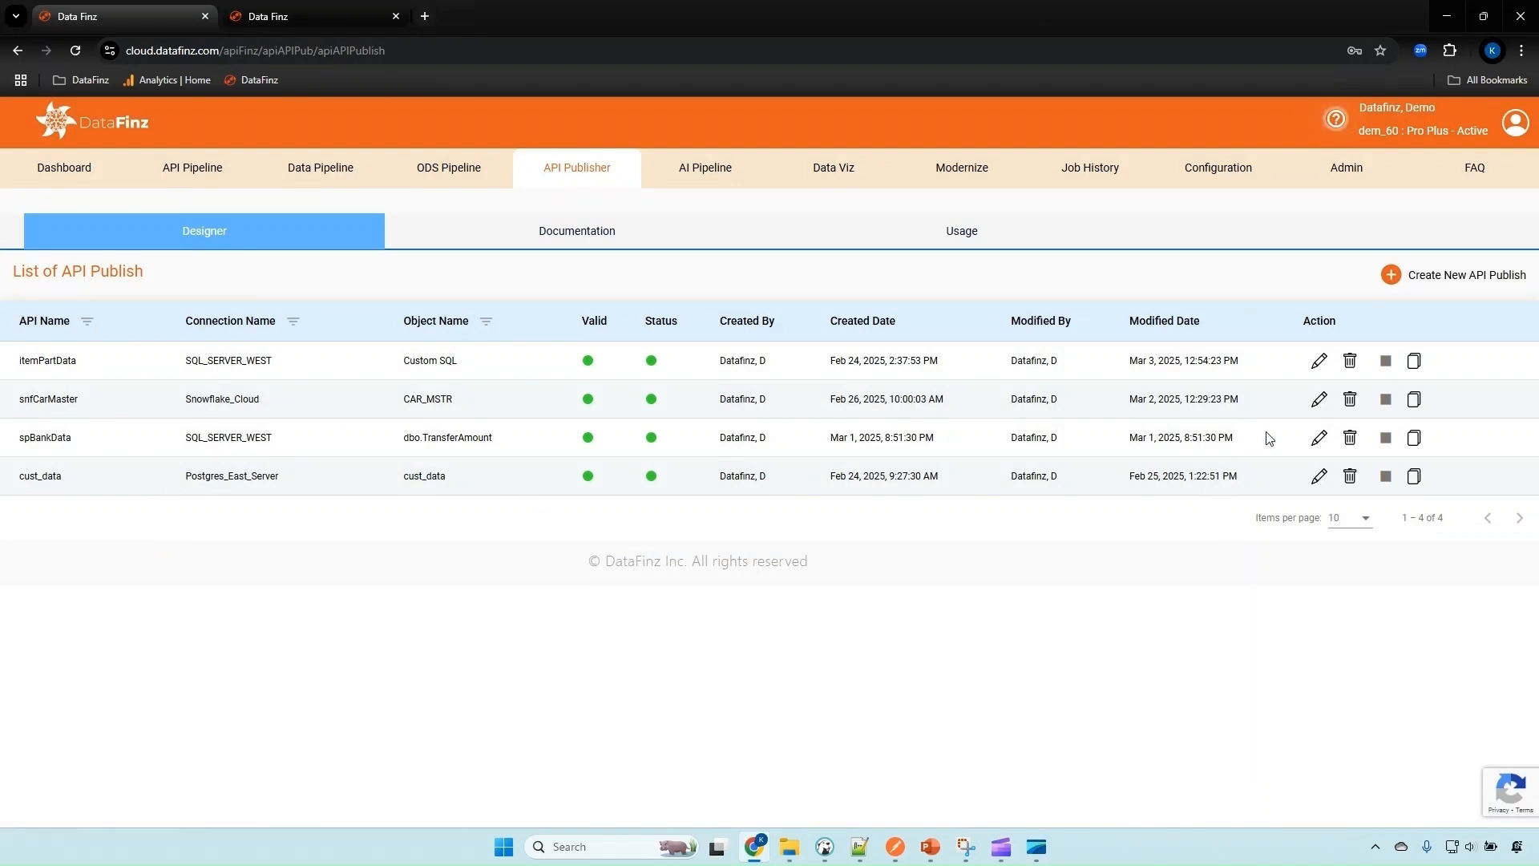
Step: Open the spBankData API definition in DataFinz and examine its connection, stored procedure and object type options
left_click(1319, 438)
scroll(763, 316, "down", 4)
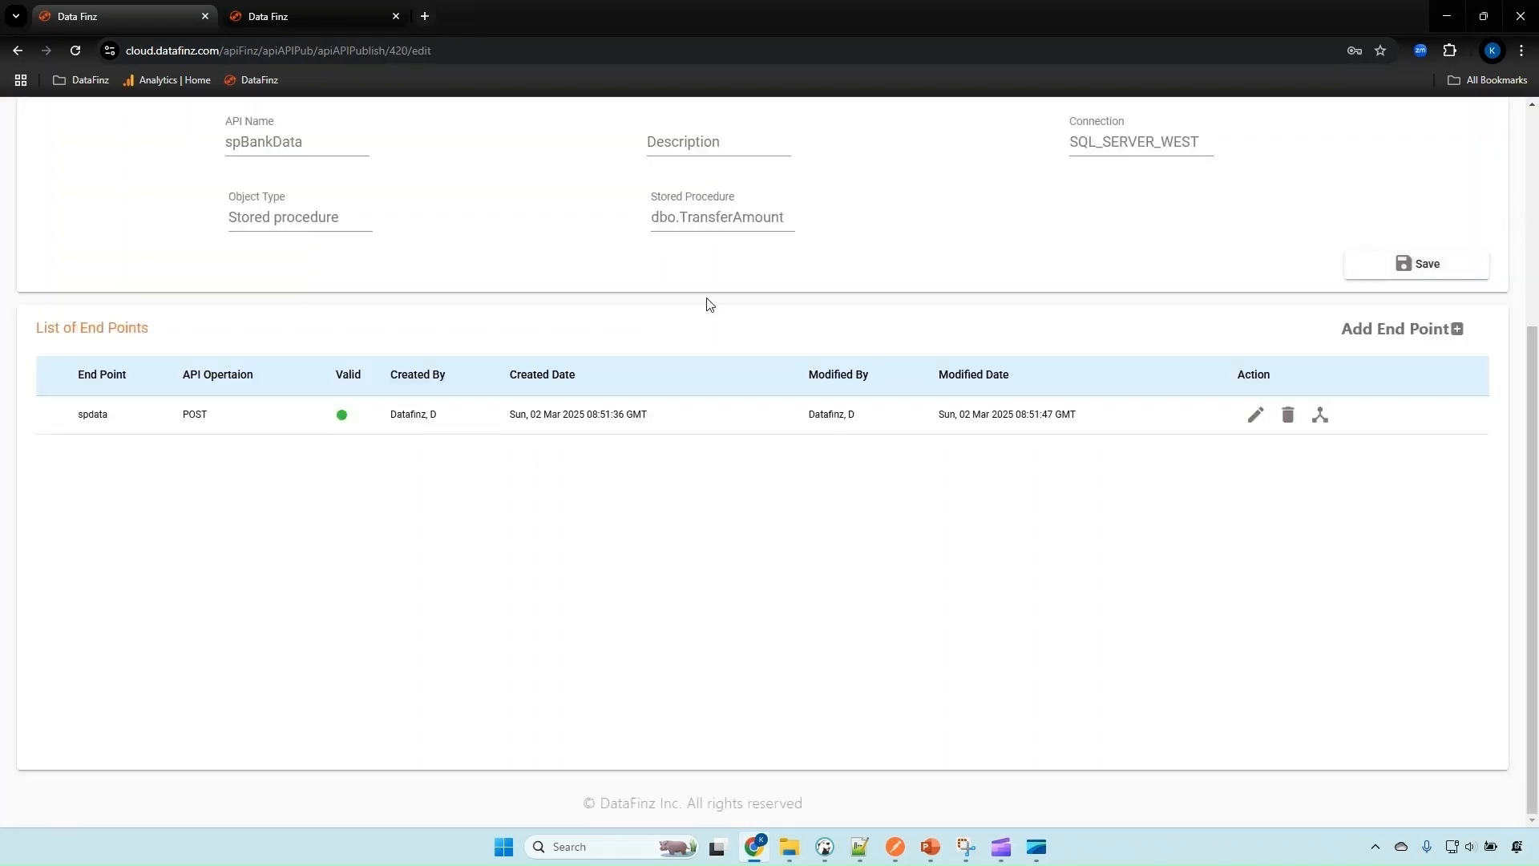
scroll(740, 304, "up", 3)
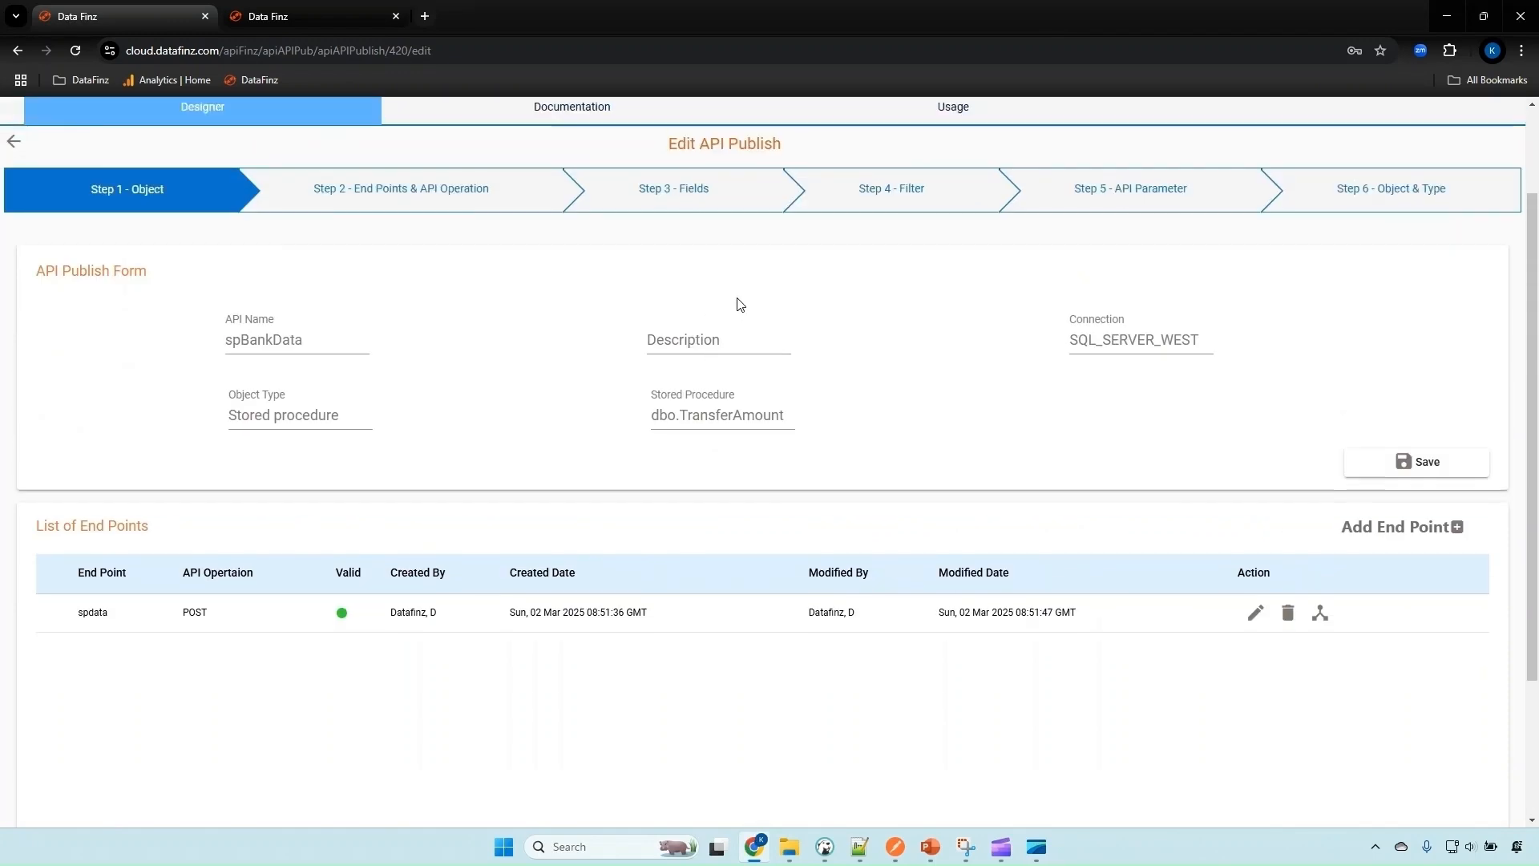
left_click(368, 416)
left_click(463, 370)
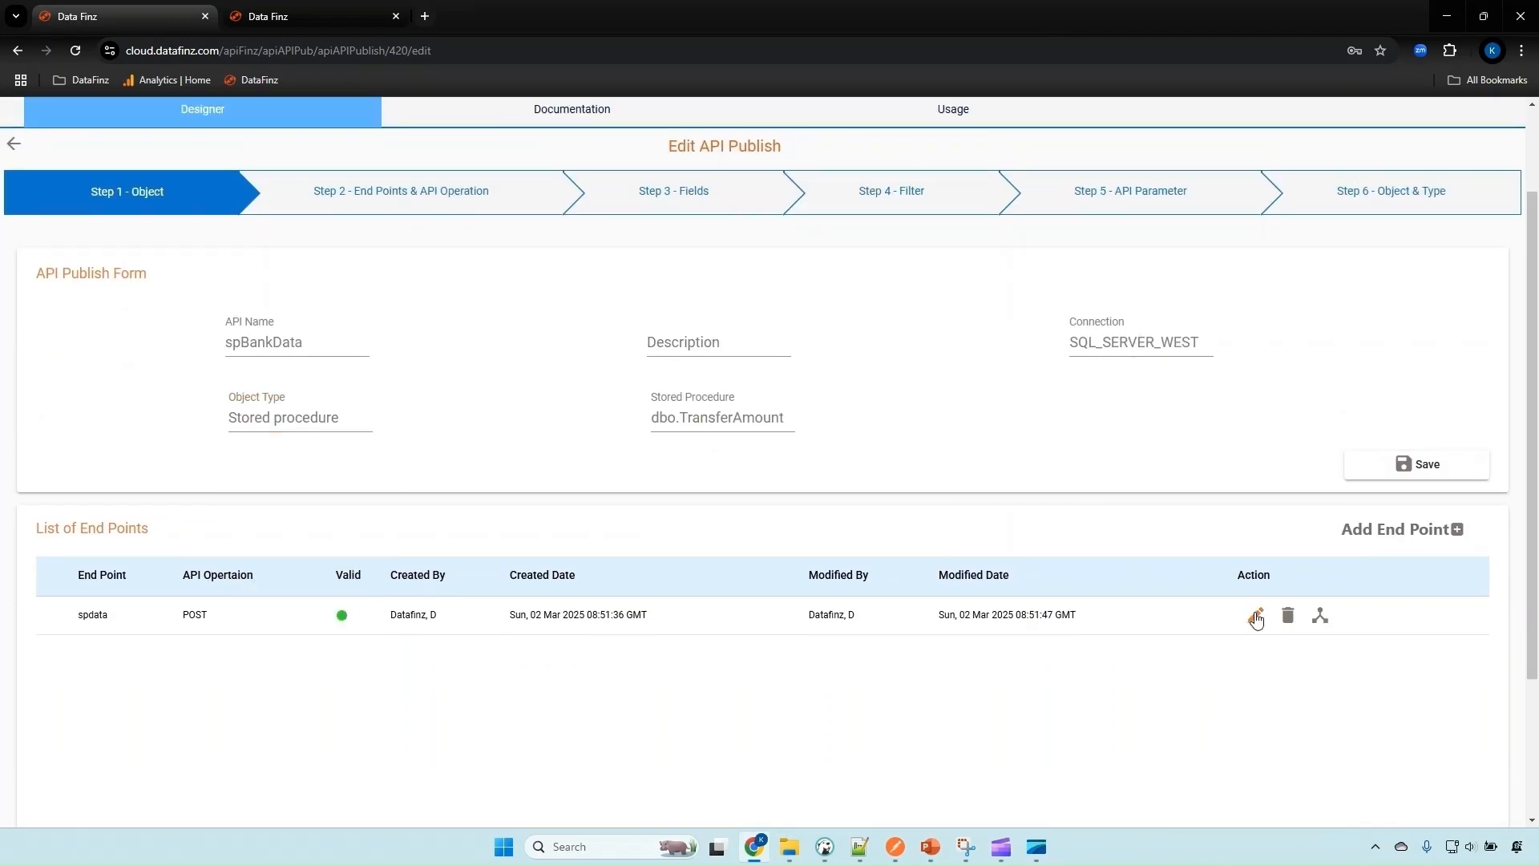
Step: Open spBankData's spdata endpoint, go through its operation, fields, filter and parameter stages, and finish the definition
left_click(1256, 617)
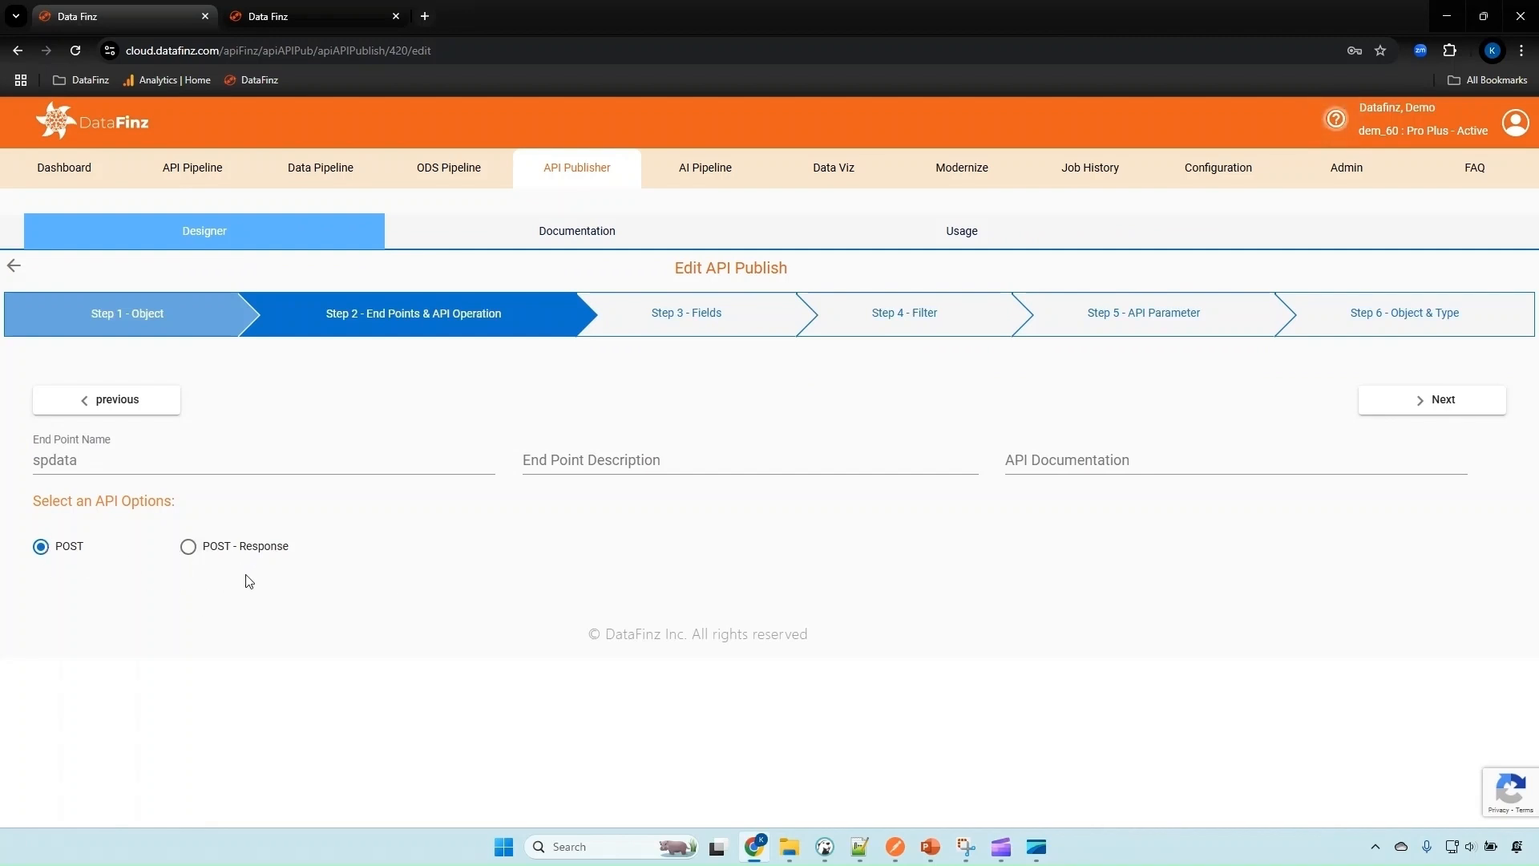
left_click(1396, 402)
left_click(1395, 402)
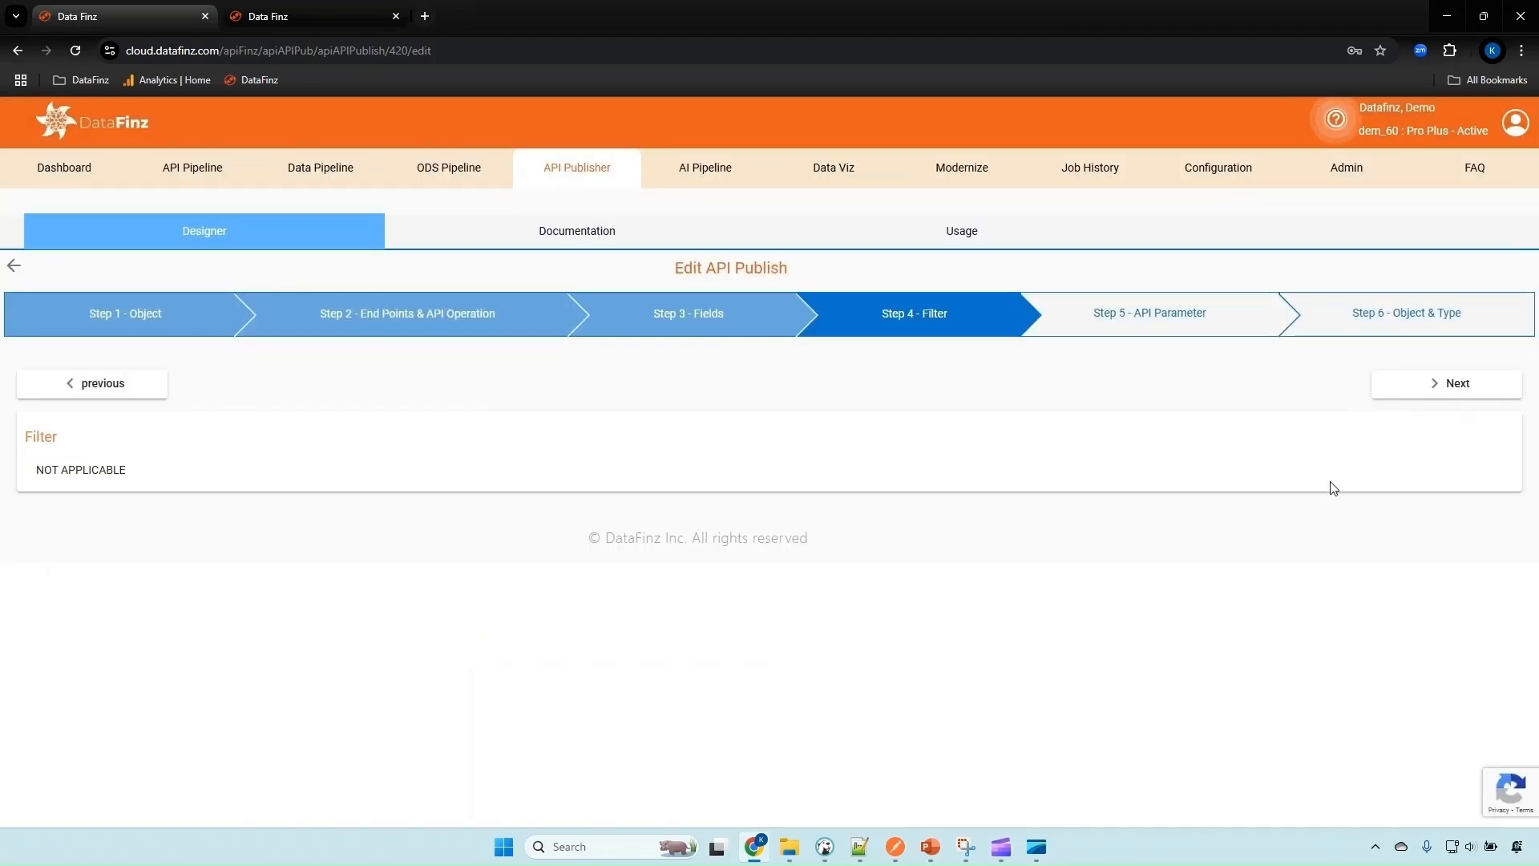
left_click(1415, 389)
left_click(1411, 394)
scroll(965, 481, "down", 4)
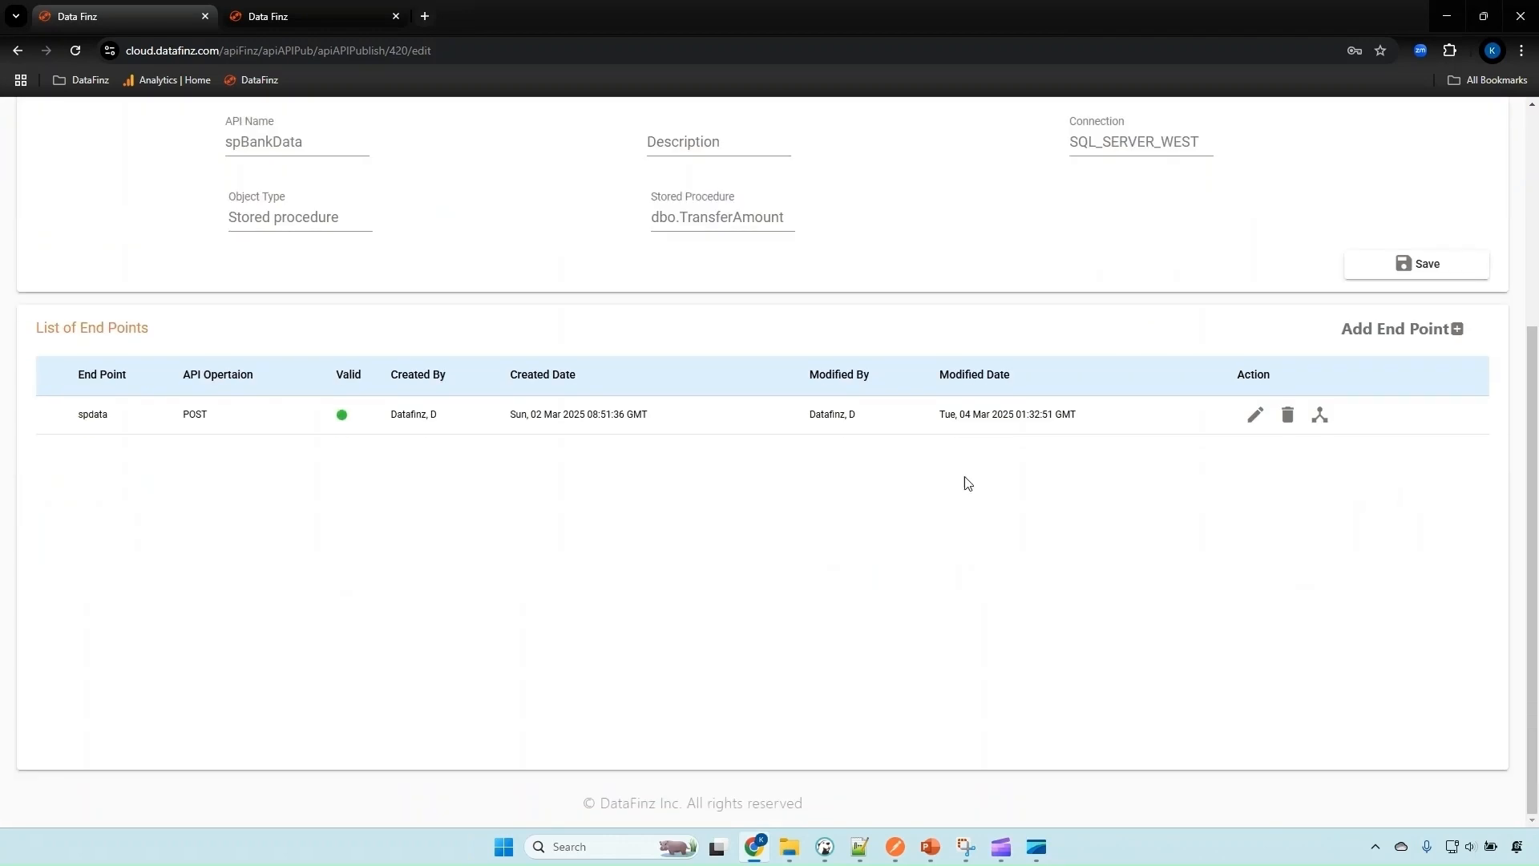
scroll(628, 488, "up", 3)
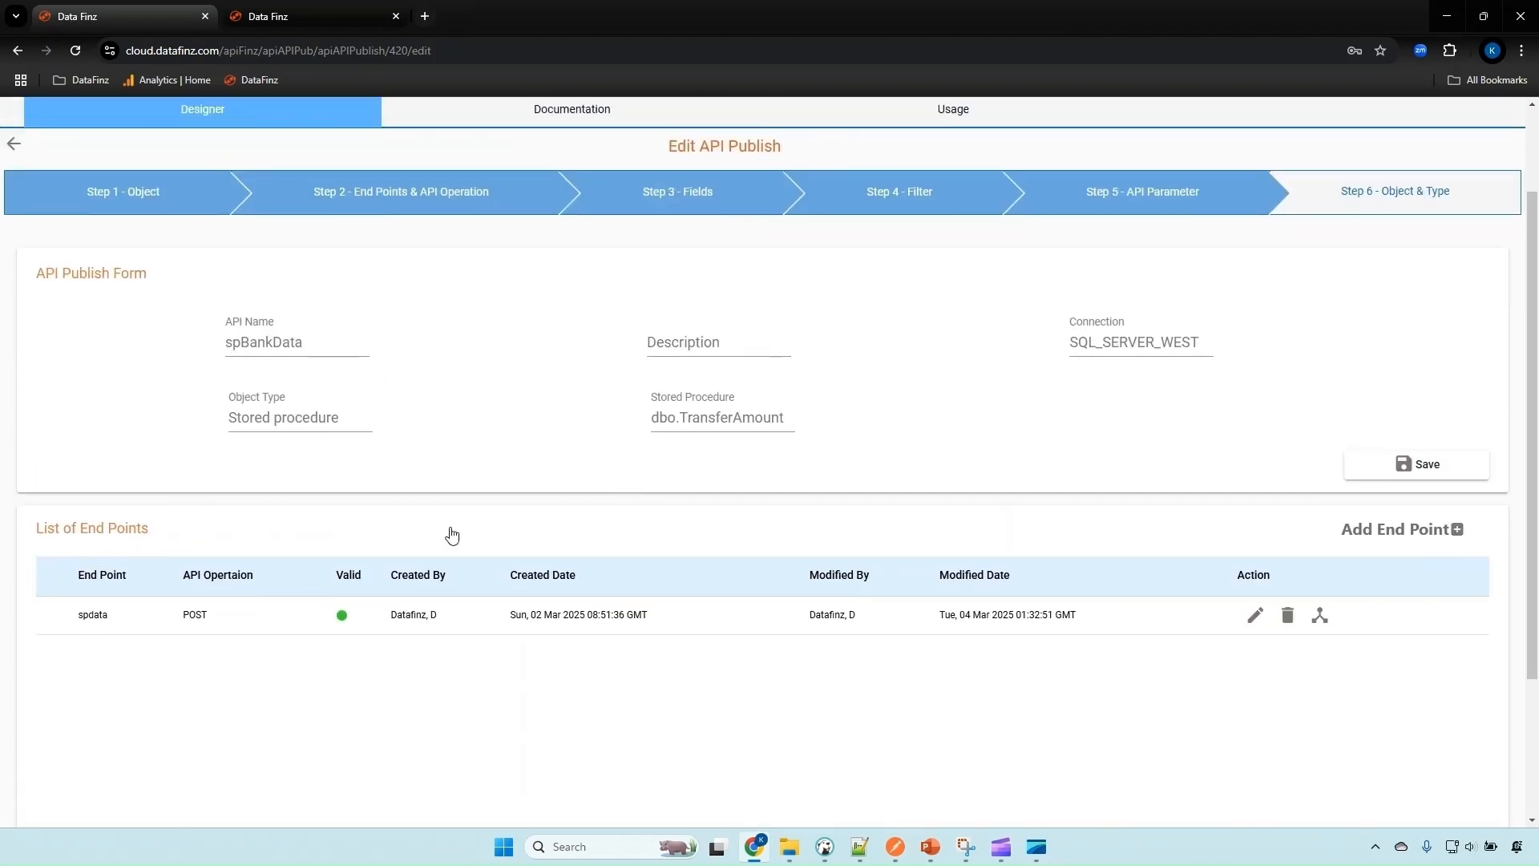
Step: Return to the API documentation list and switch to the Swagger page for the spBankData endpoint
scroll(449, 533, "up", 2)
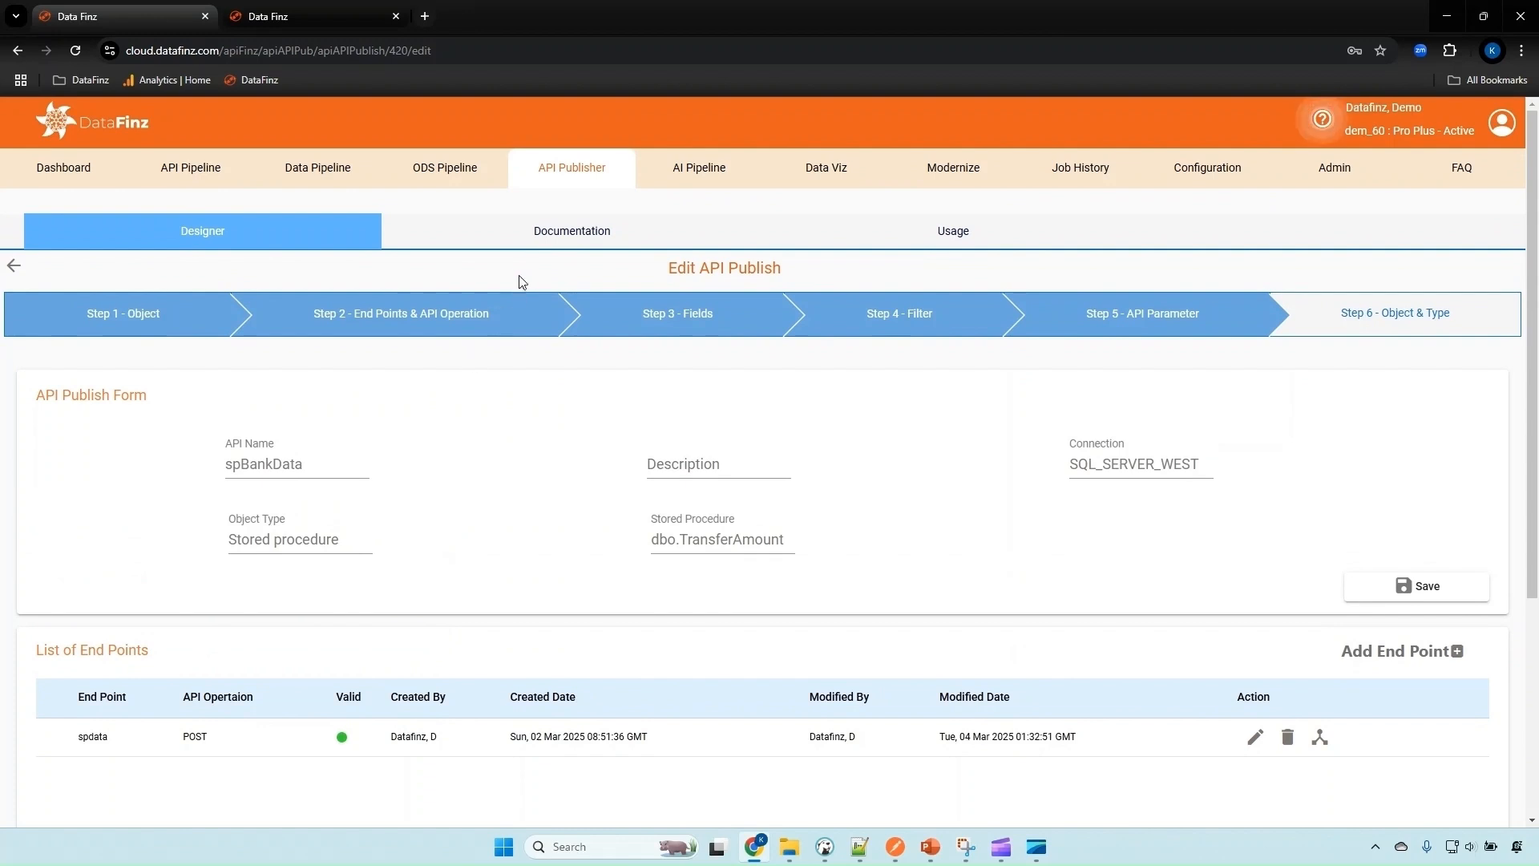
left_click(522, 234)
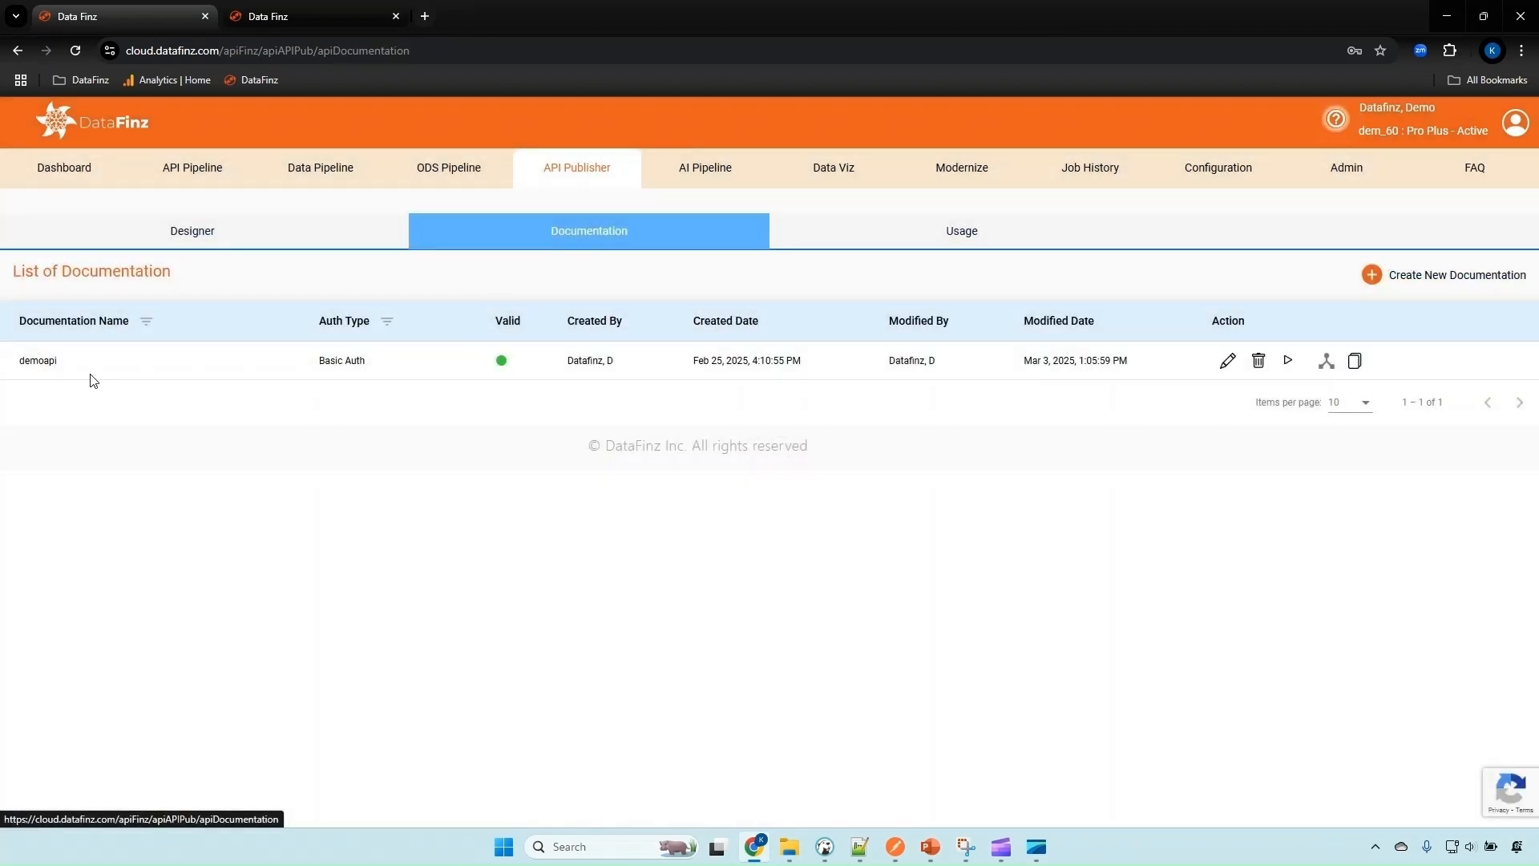
key("ctrl+Tab")
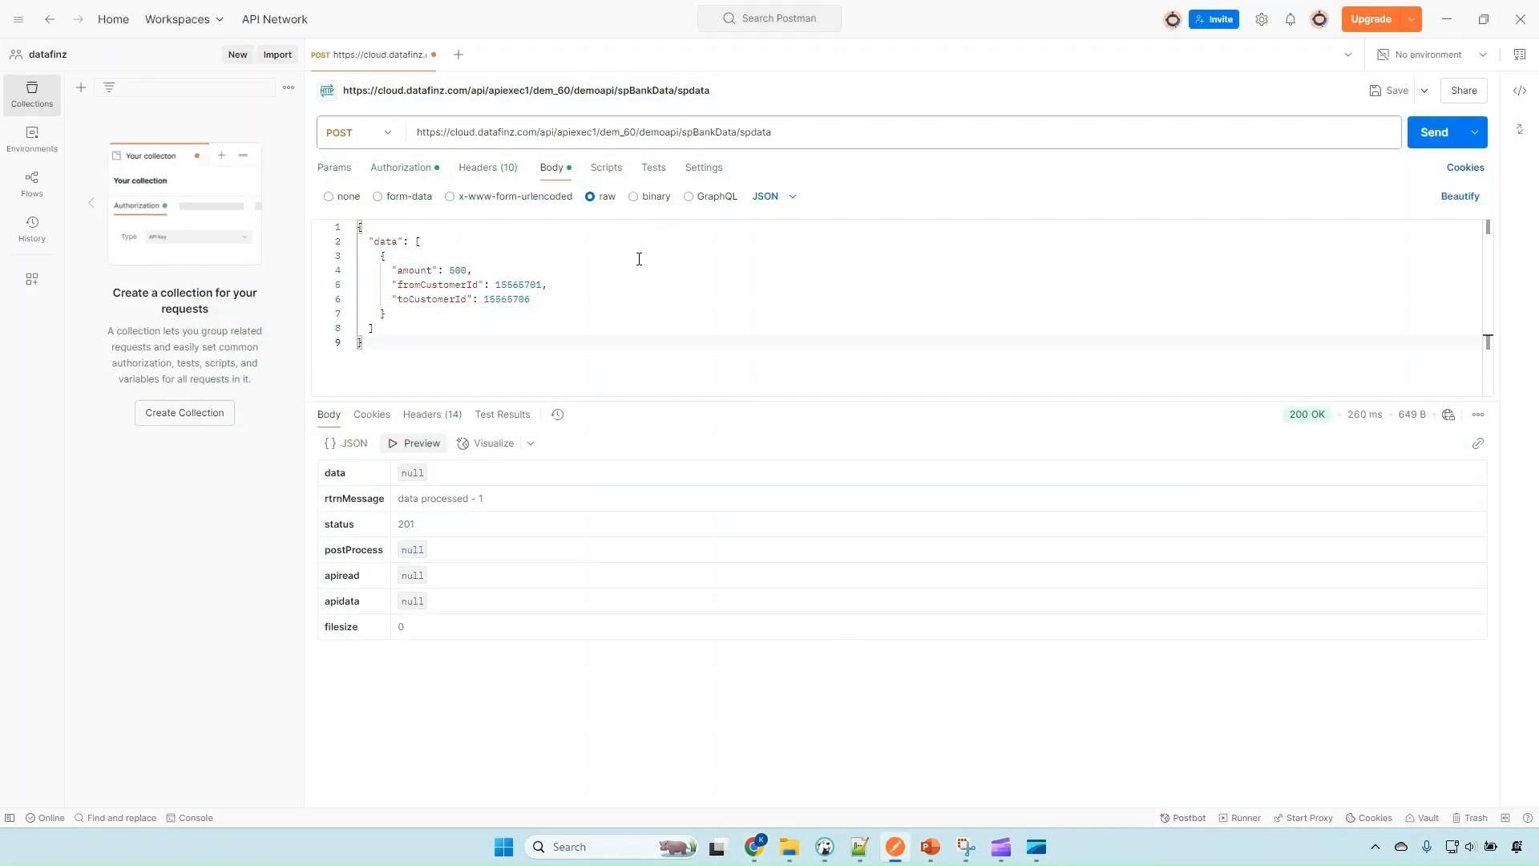
Step: Send the spBankData/spdata POST request in Postman with amount 500 between the two customer IDs, and switch to DBeaver
left_click(638, 265)
left_click(1433, 134)
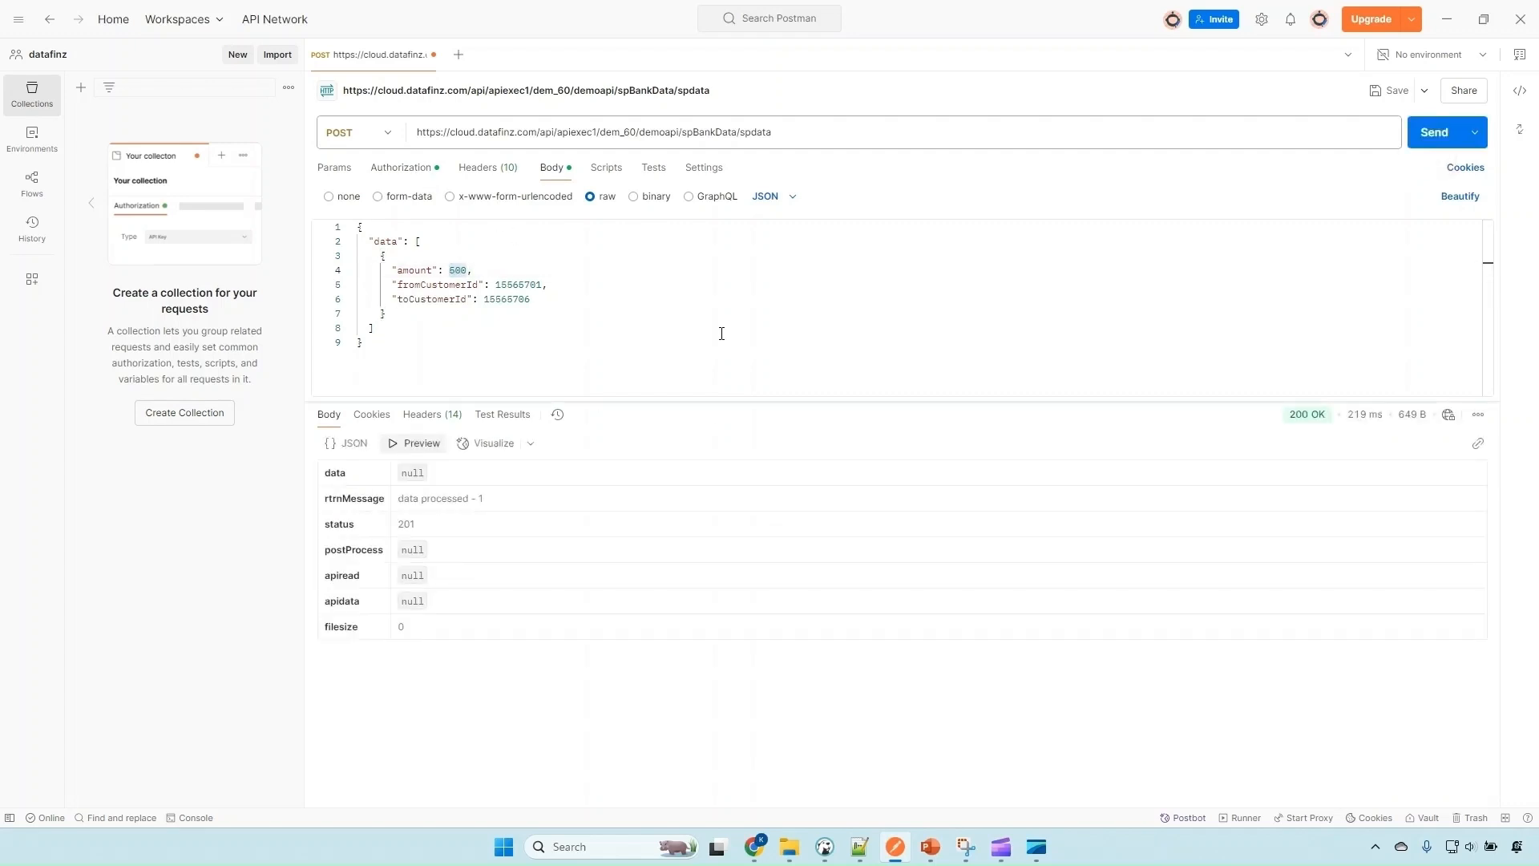
left_click(825, 855)
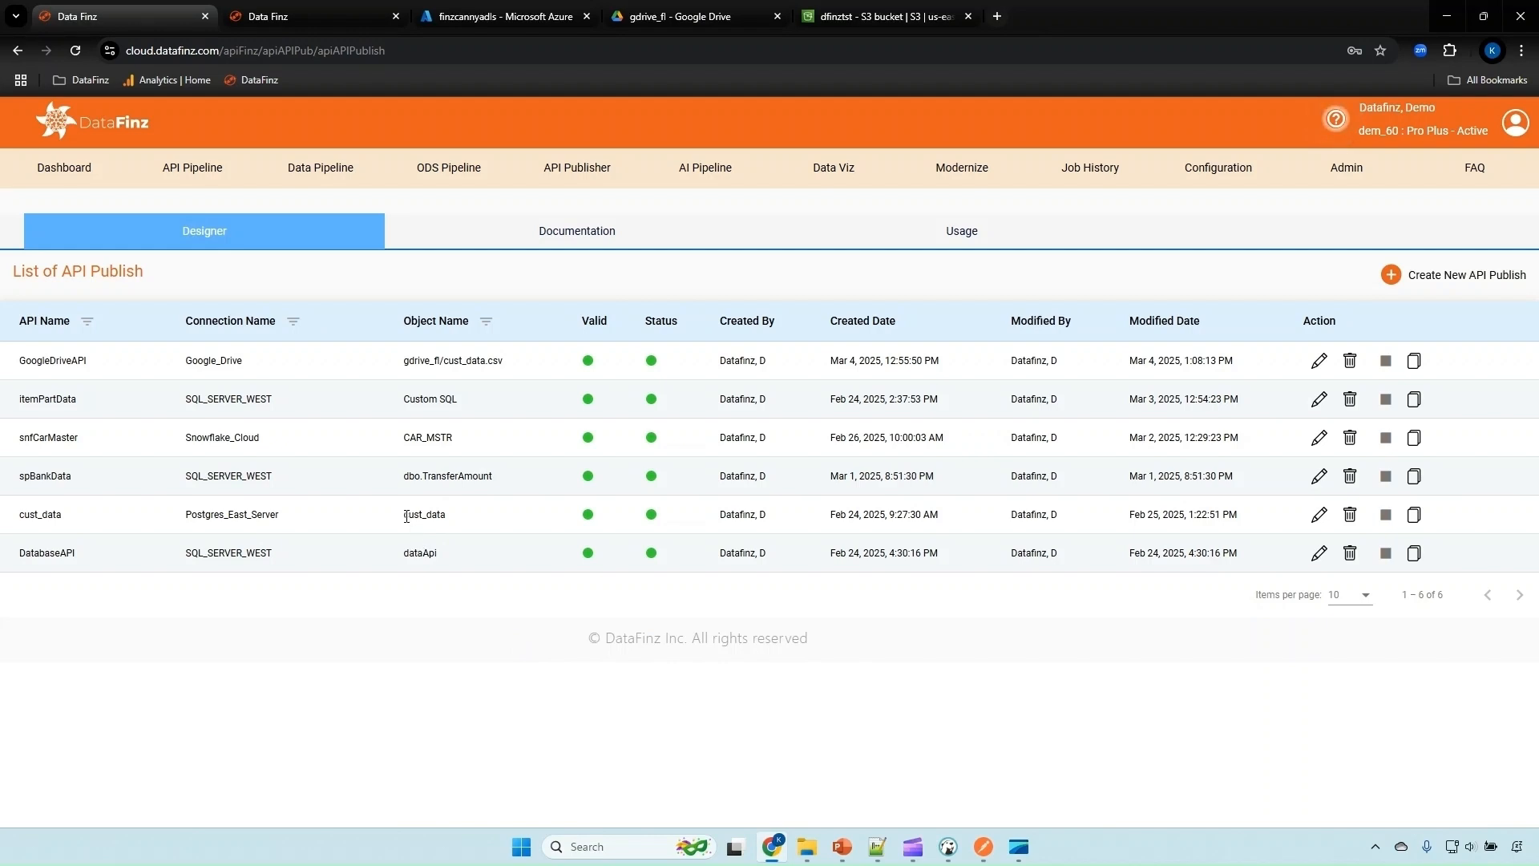
Step: Open the GoogleDriveAPI definition in DataFinz, examine its connection and file object, and open the getdata endpoint for editing
left_click(1318, 360)
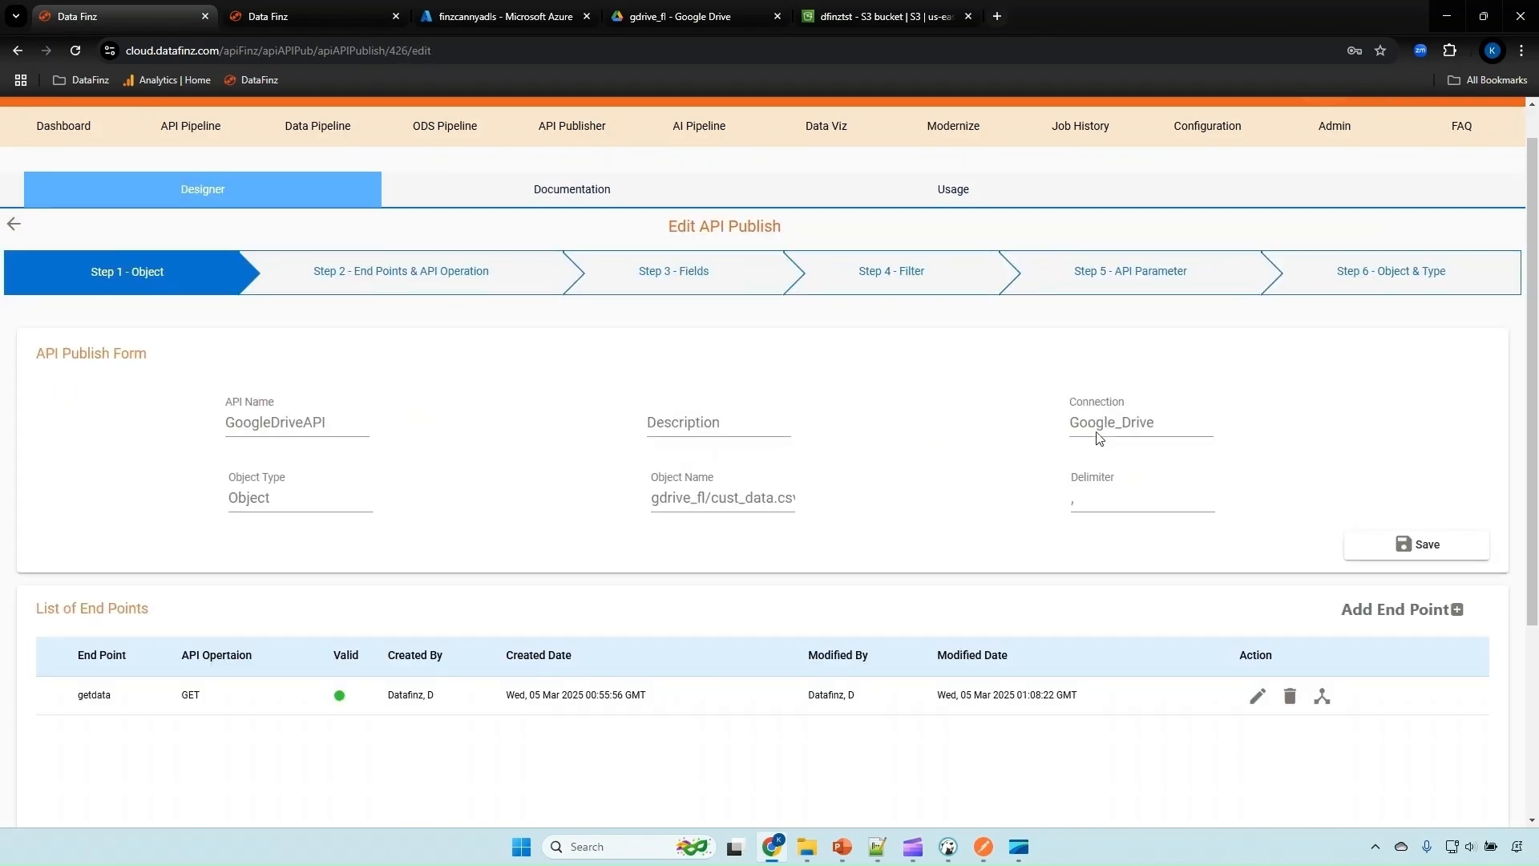
left_click(786, 502)
left_click(1257, 697)
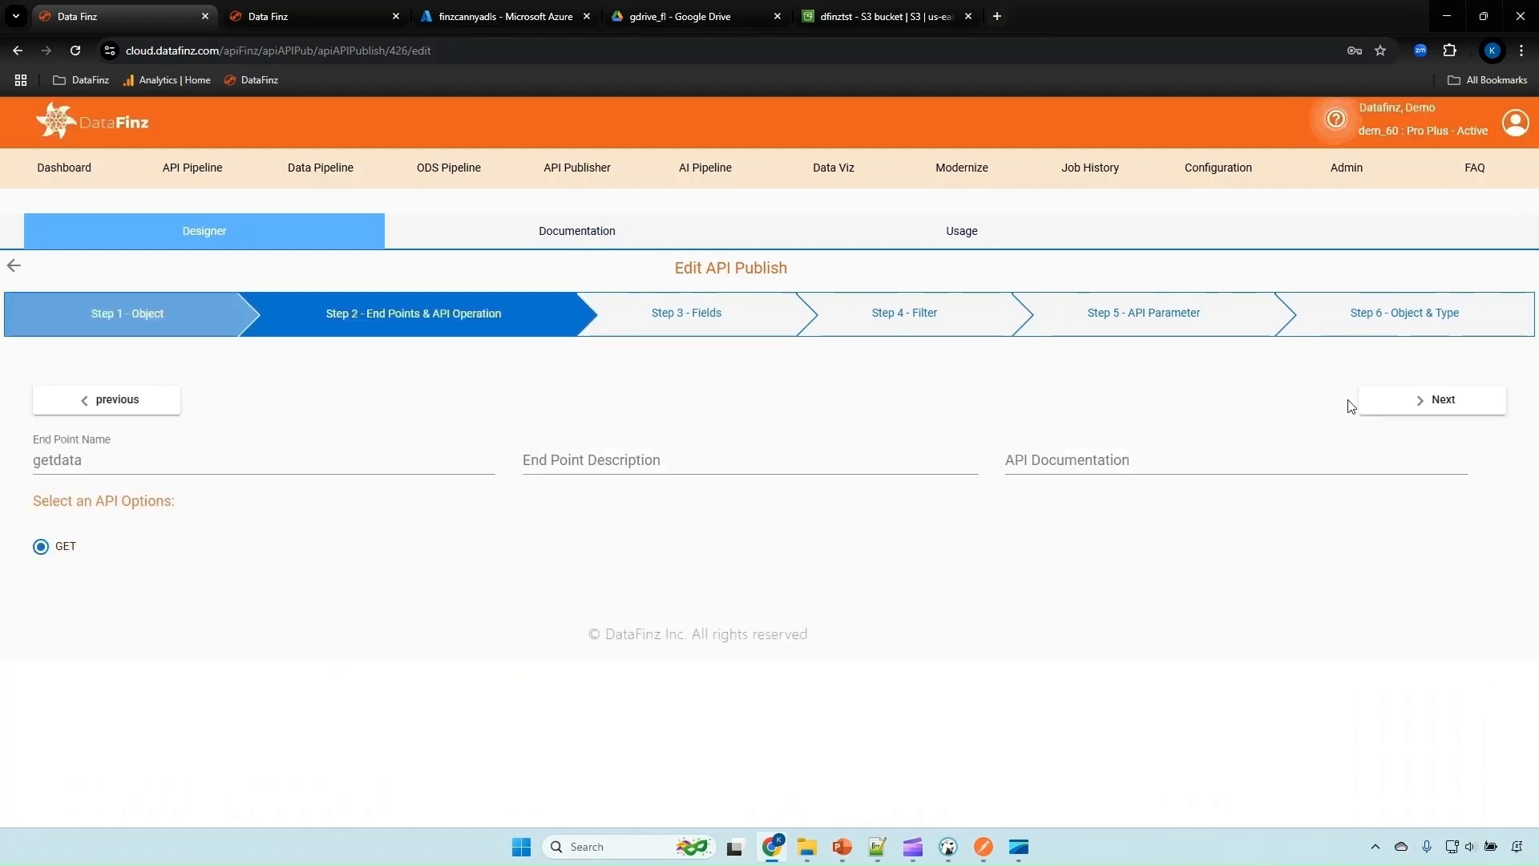
Step: Go through the getdata endpoint's operation, fields, filter and API parameter stages, and finish its definition
left_click(1433, 399)
left_click(1432, 392)
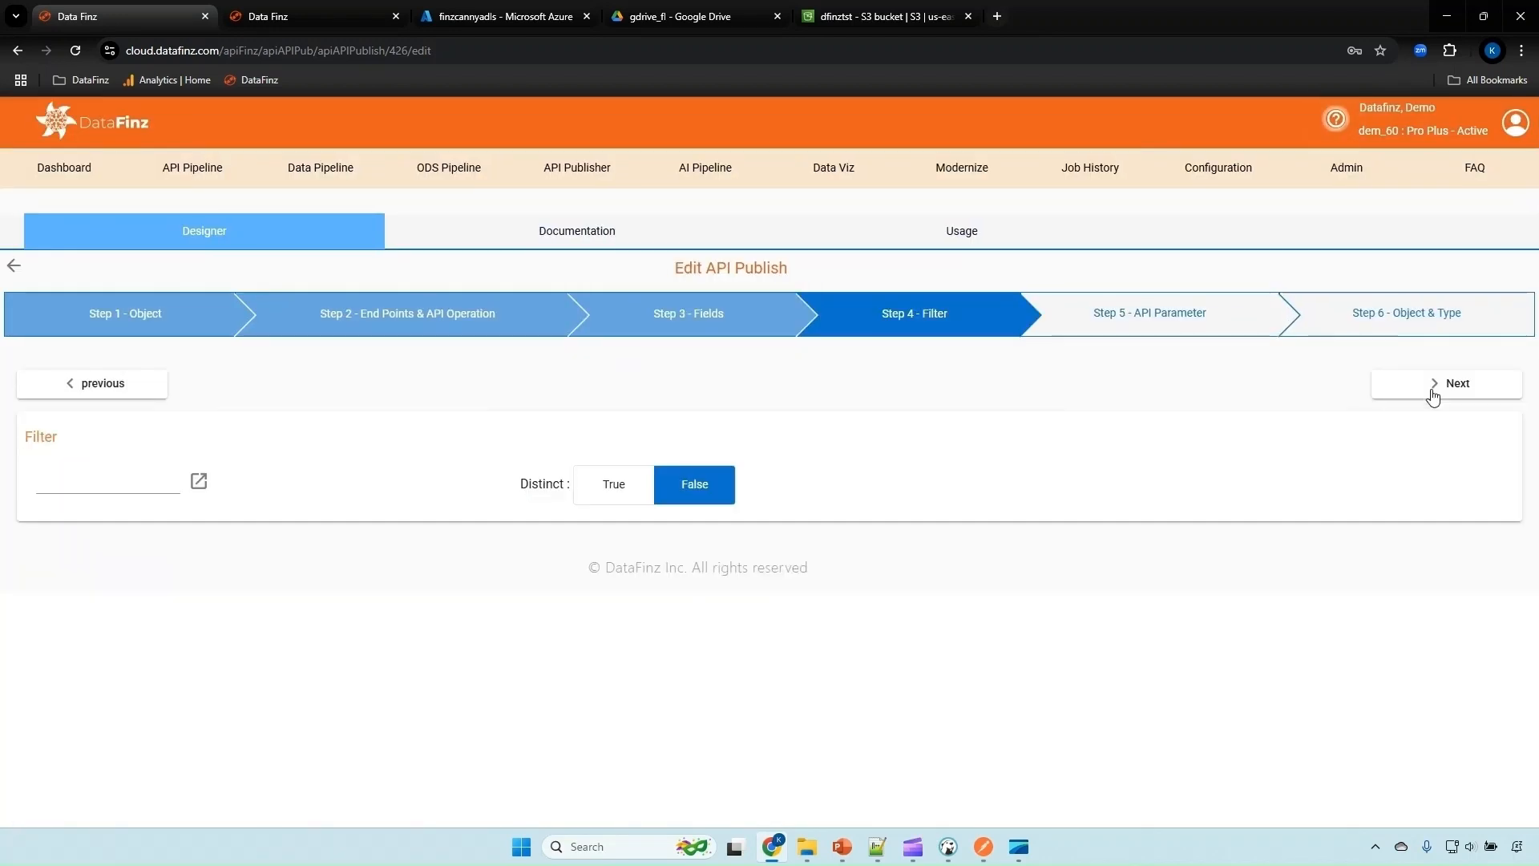
left_click(1433, 396)
left_click(1416, 396)
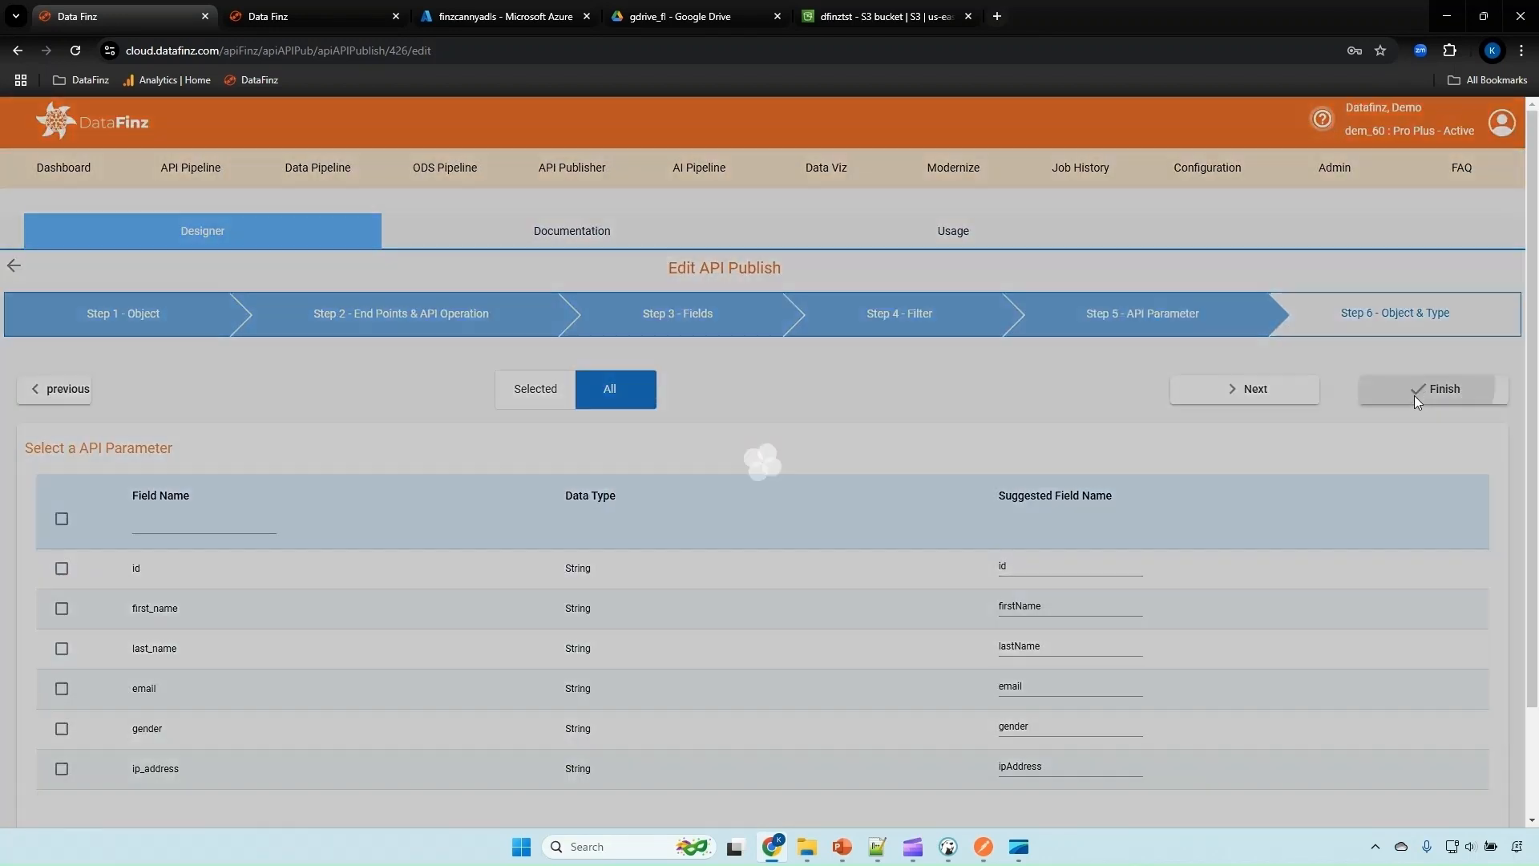
Step: View the API documentation and Swagger page, and send the GoogleDriveAPI getdata GET request in Postman with limit 100 and offset 0
left_click(572, 232)
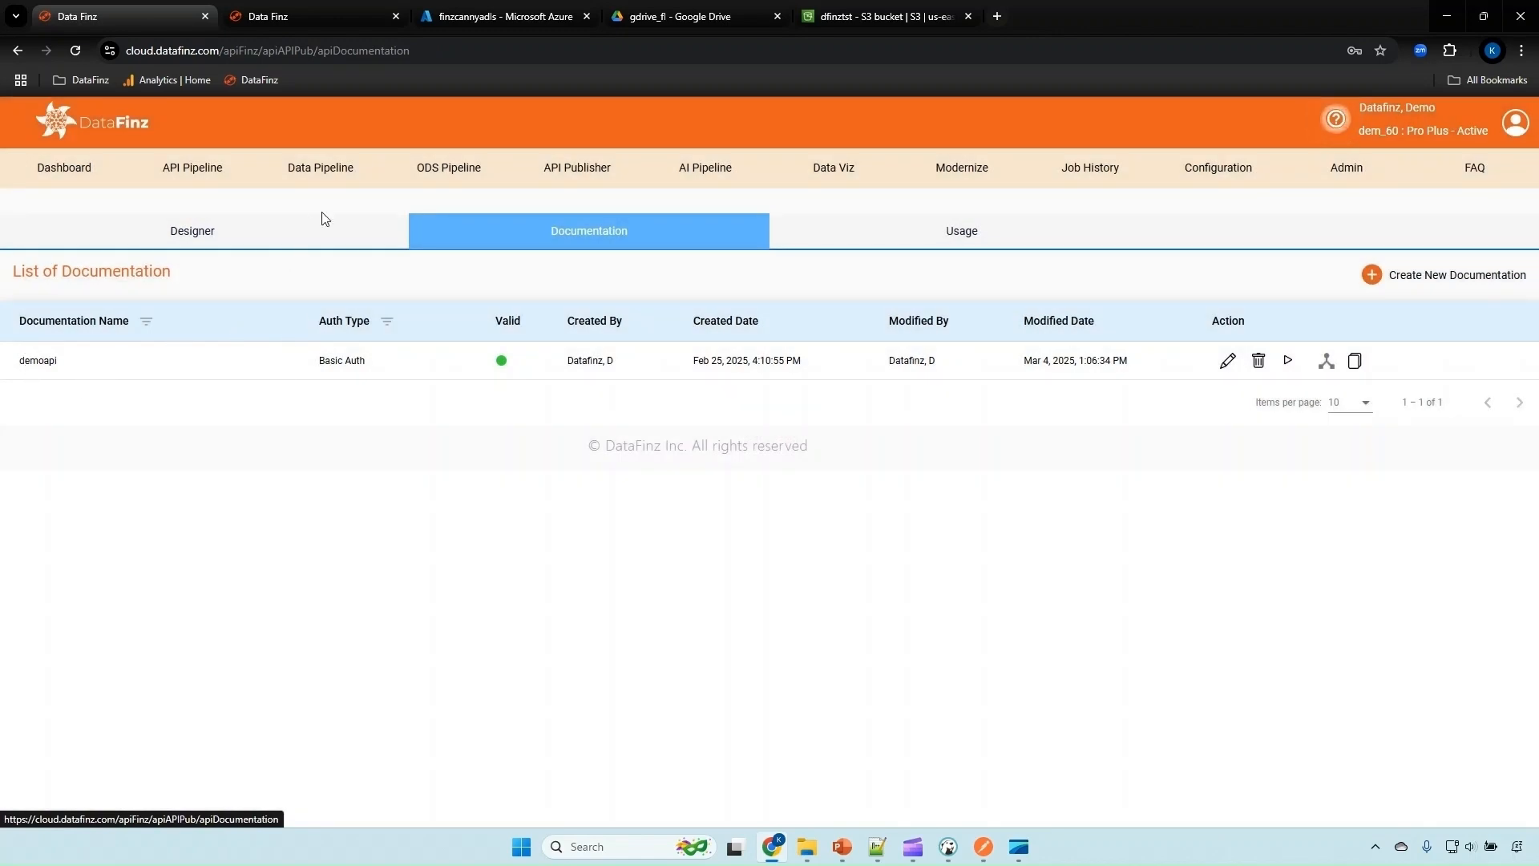
left_click(316, 12)
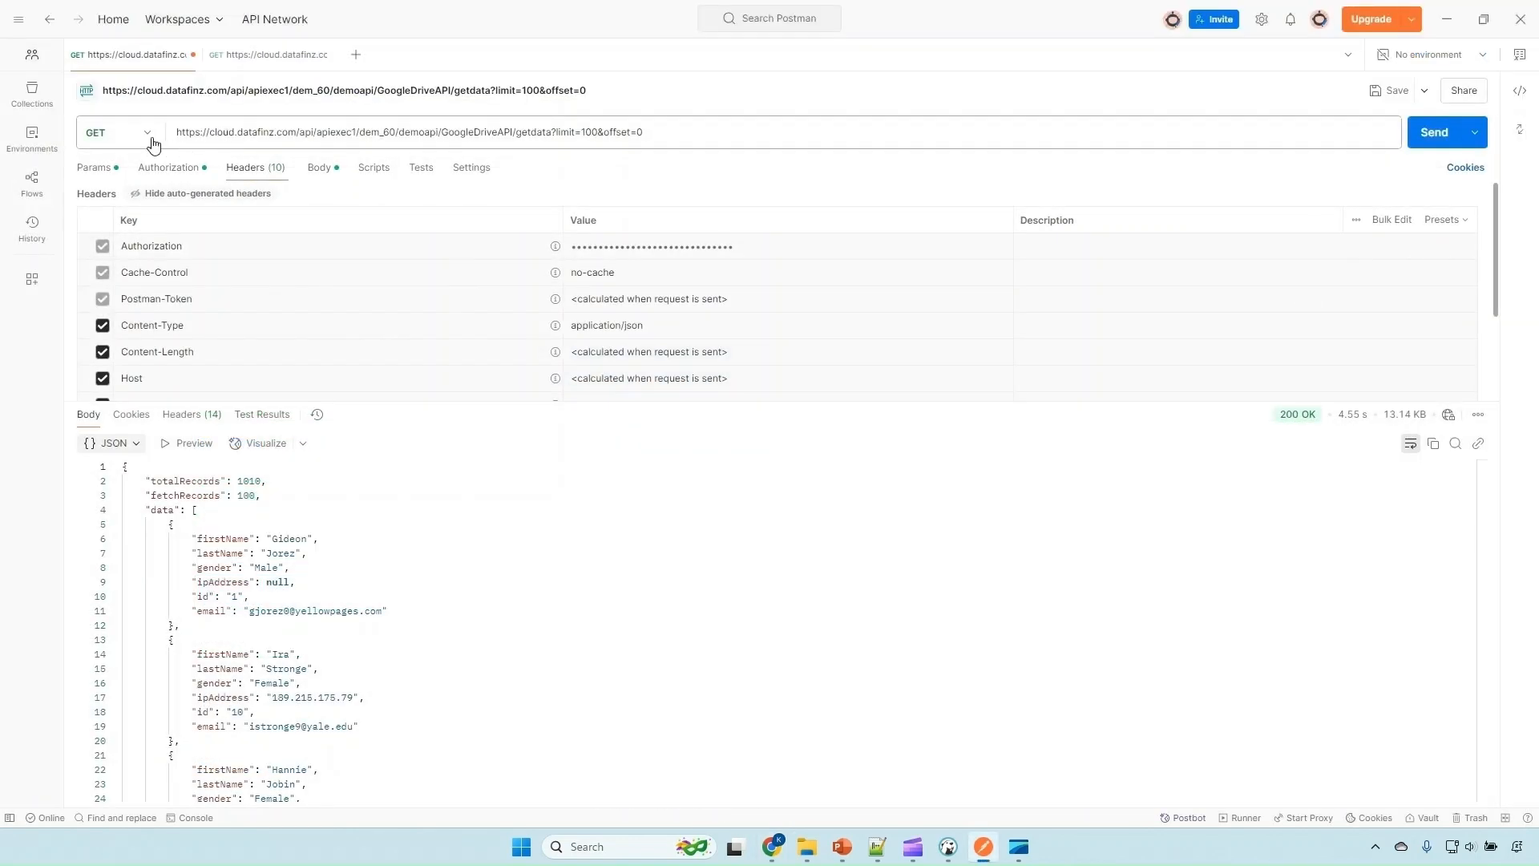
key("ctrl+Return")
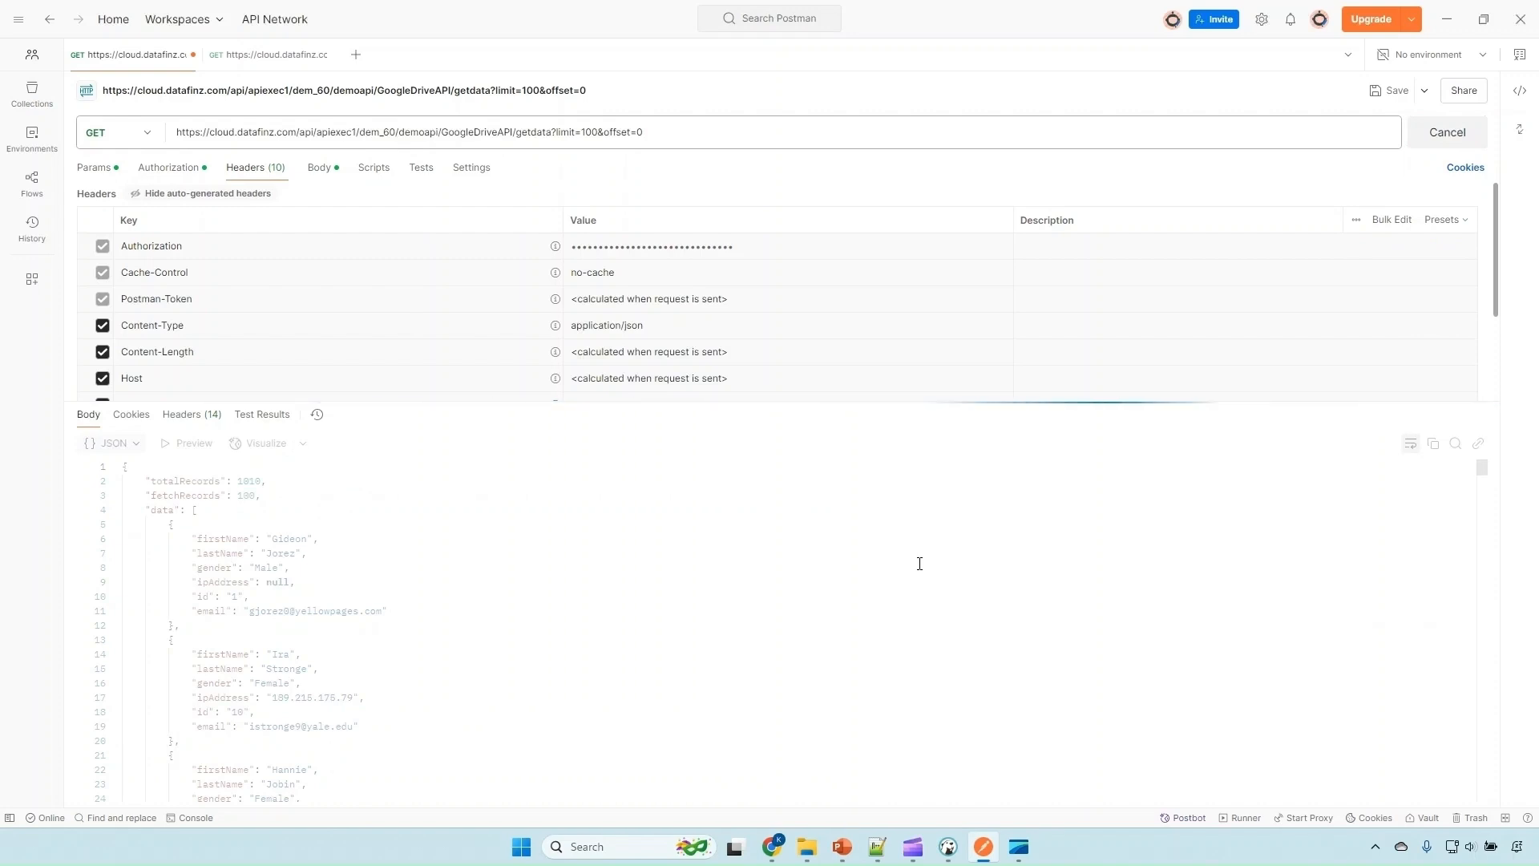
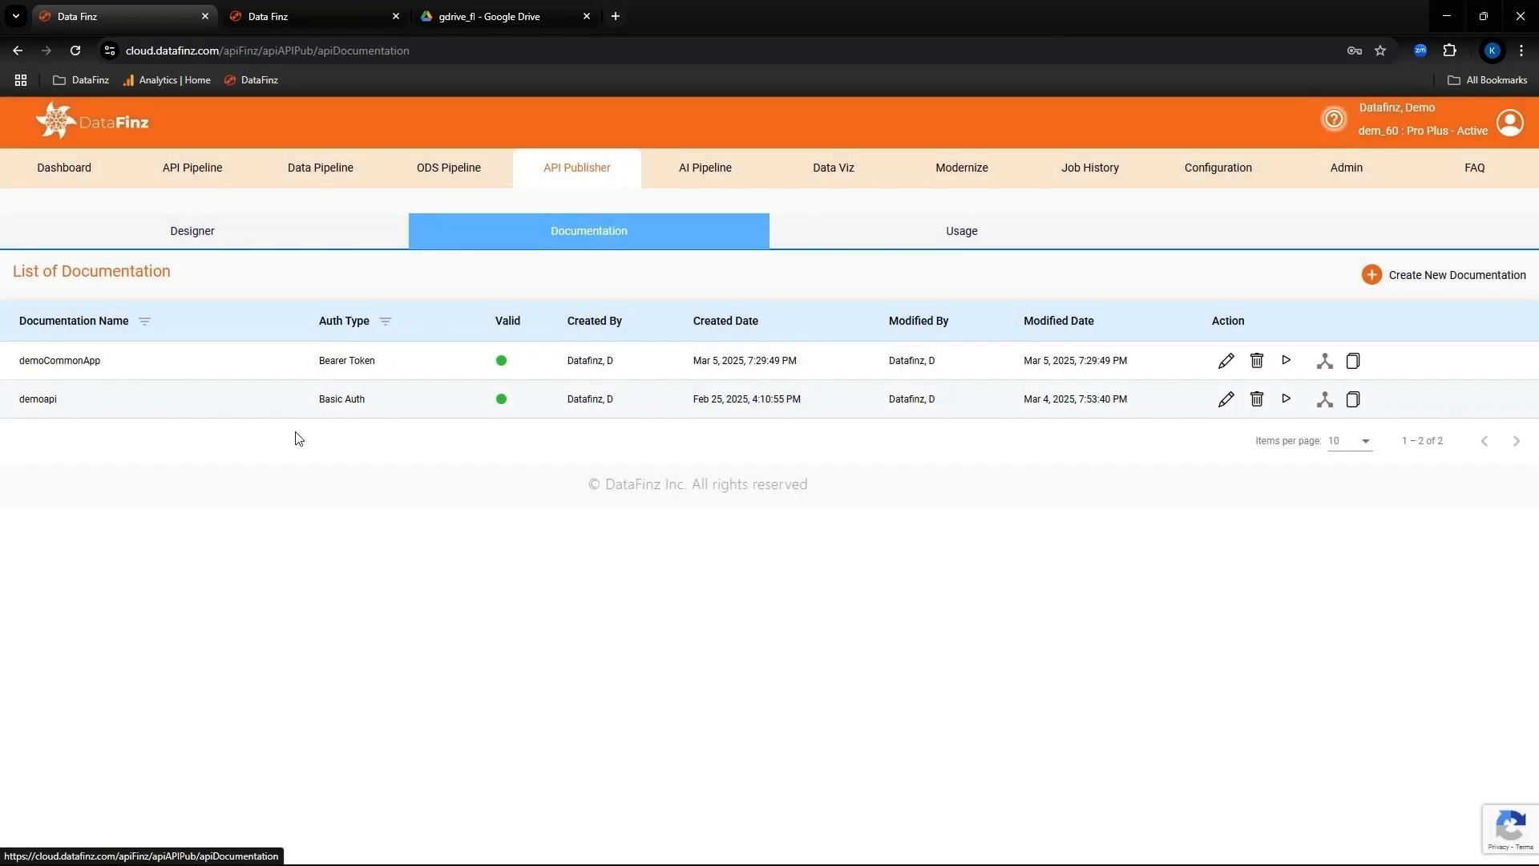
Step: Switch to demoCommonApp's Swagger page and examine the commonApiForParsingToSqlServer/apiData POST operation under totable
left_click(304, 14)
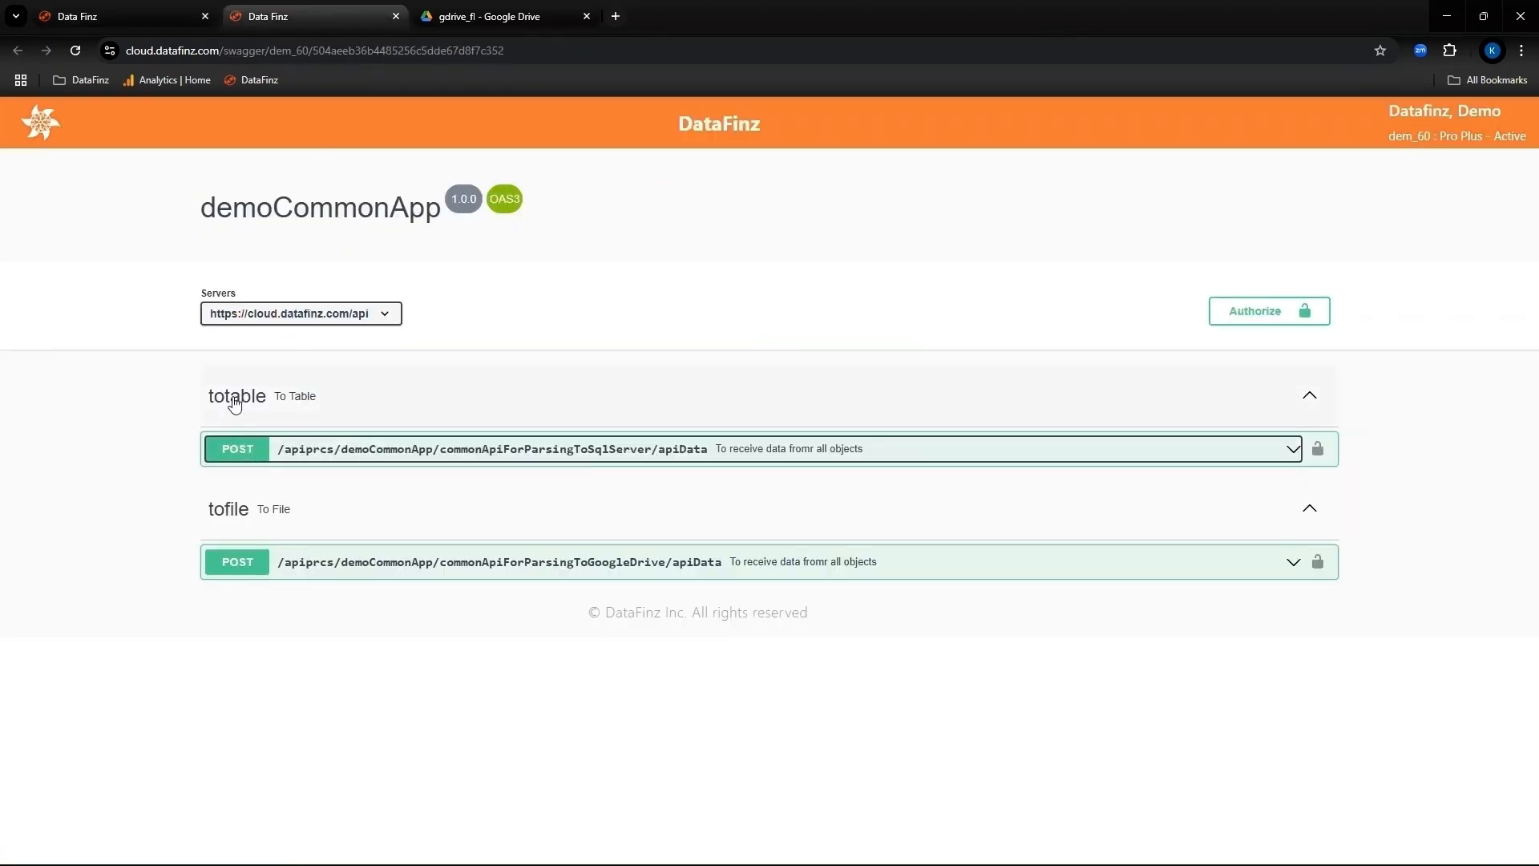
left_click(1071, 450)
scroll(19, 611, "down", 2)
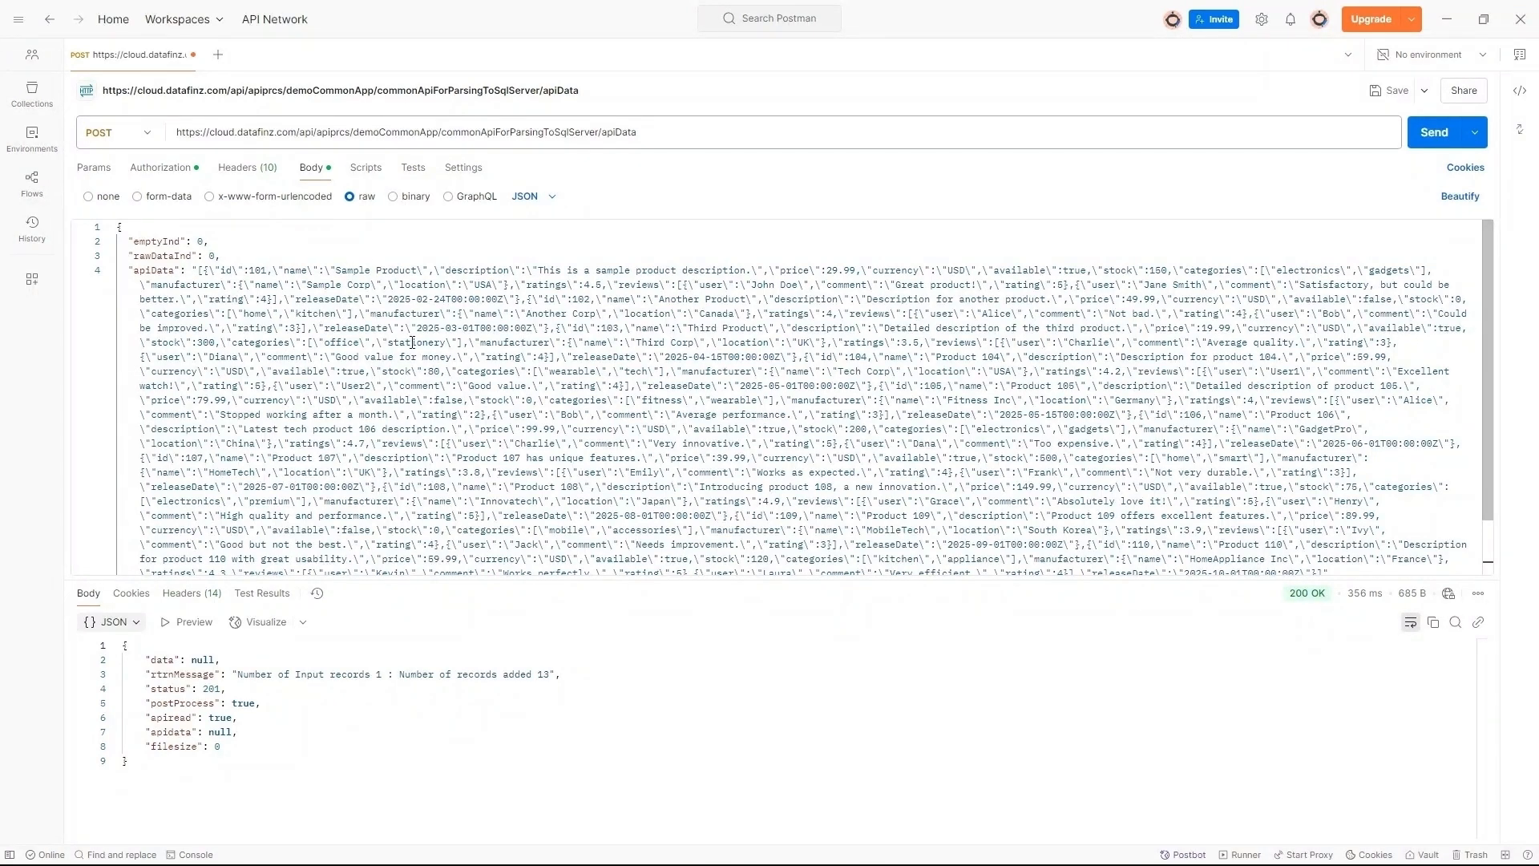
Step: Send the api_parsed_json_data and api_parsed_xml_data payloads as POST requests to commonApiForParsingToSqlServer/apiData in Postman
scroll(289, 343, "down", 2)
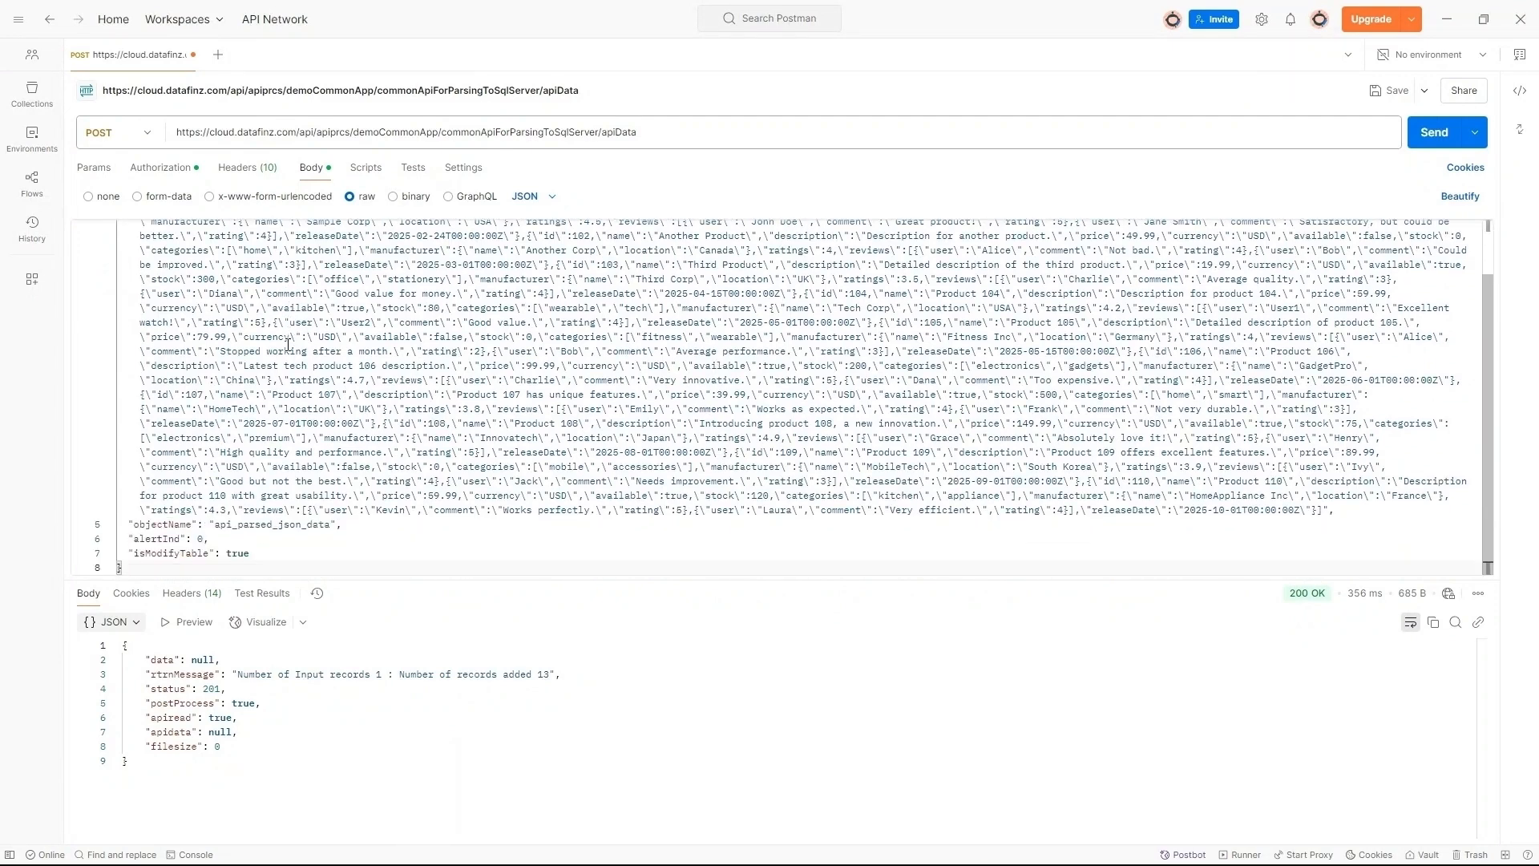
scroll(232, 529, "up", 2)
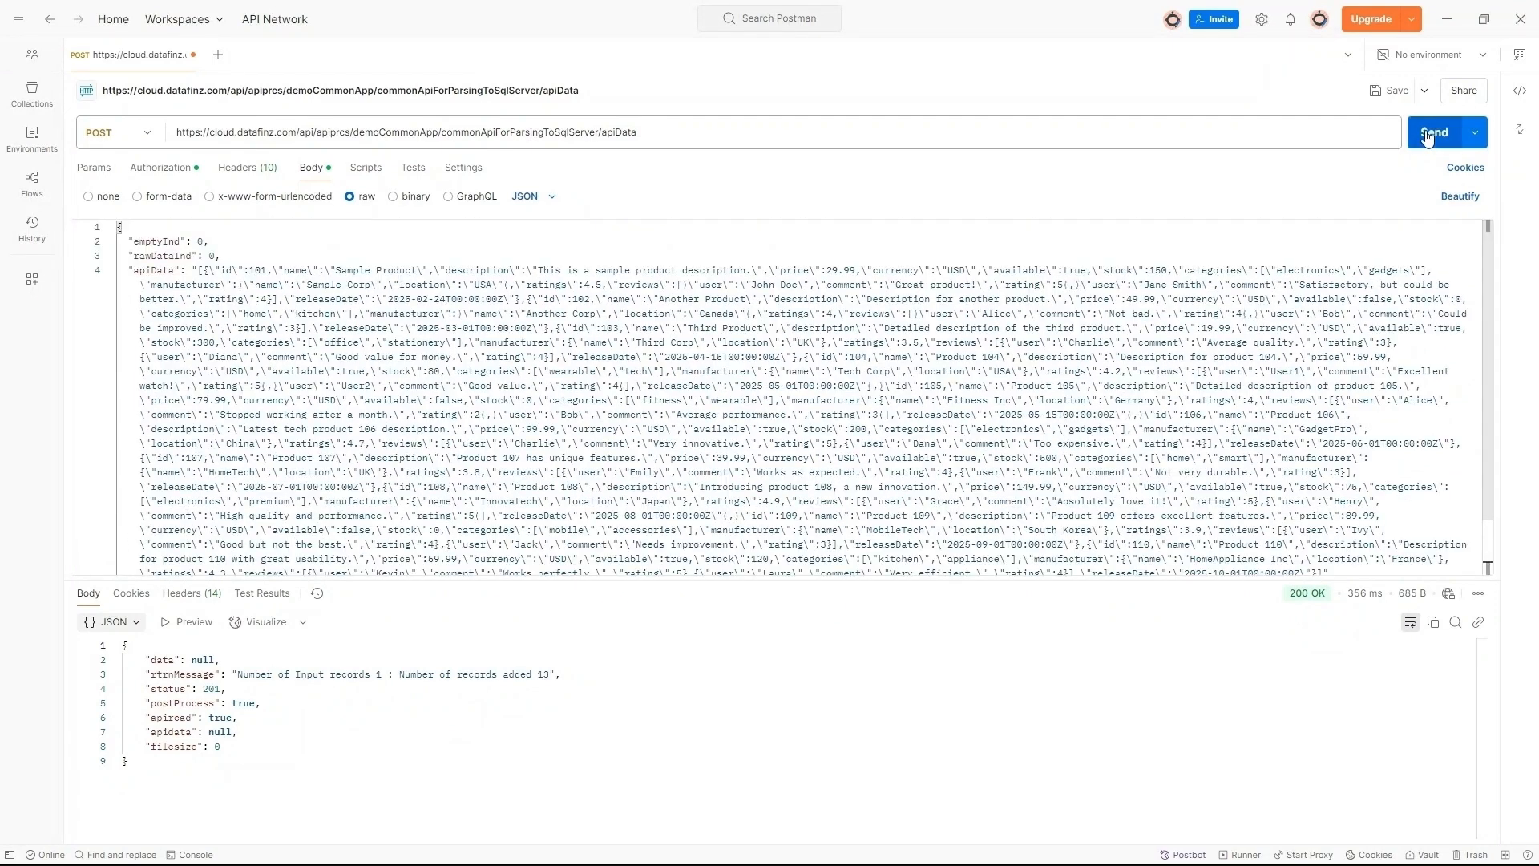
left_click(1434, 132)
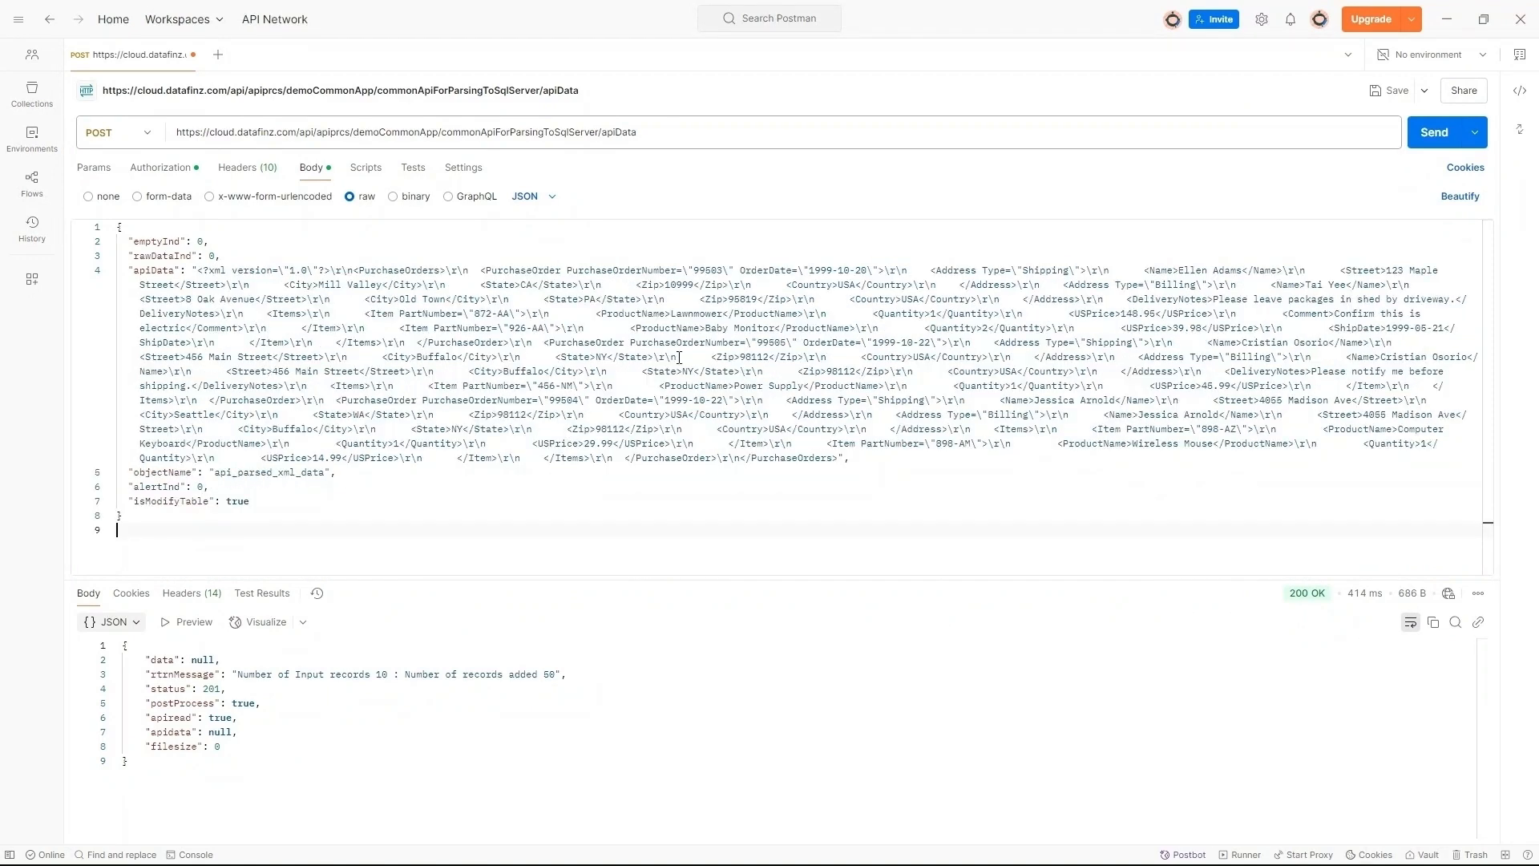
left_click(1432, 135)
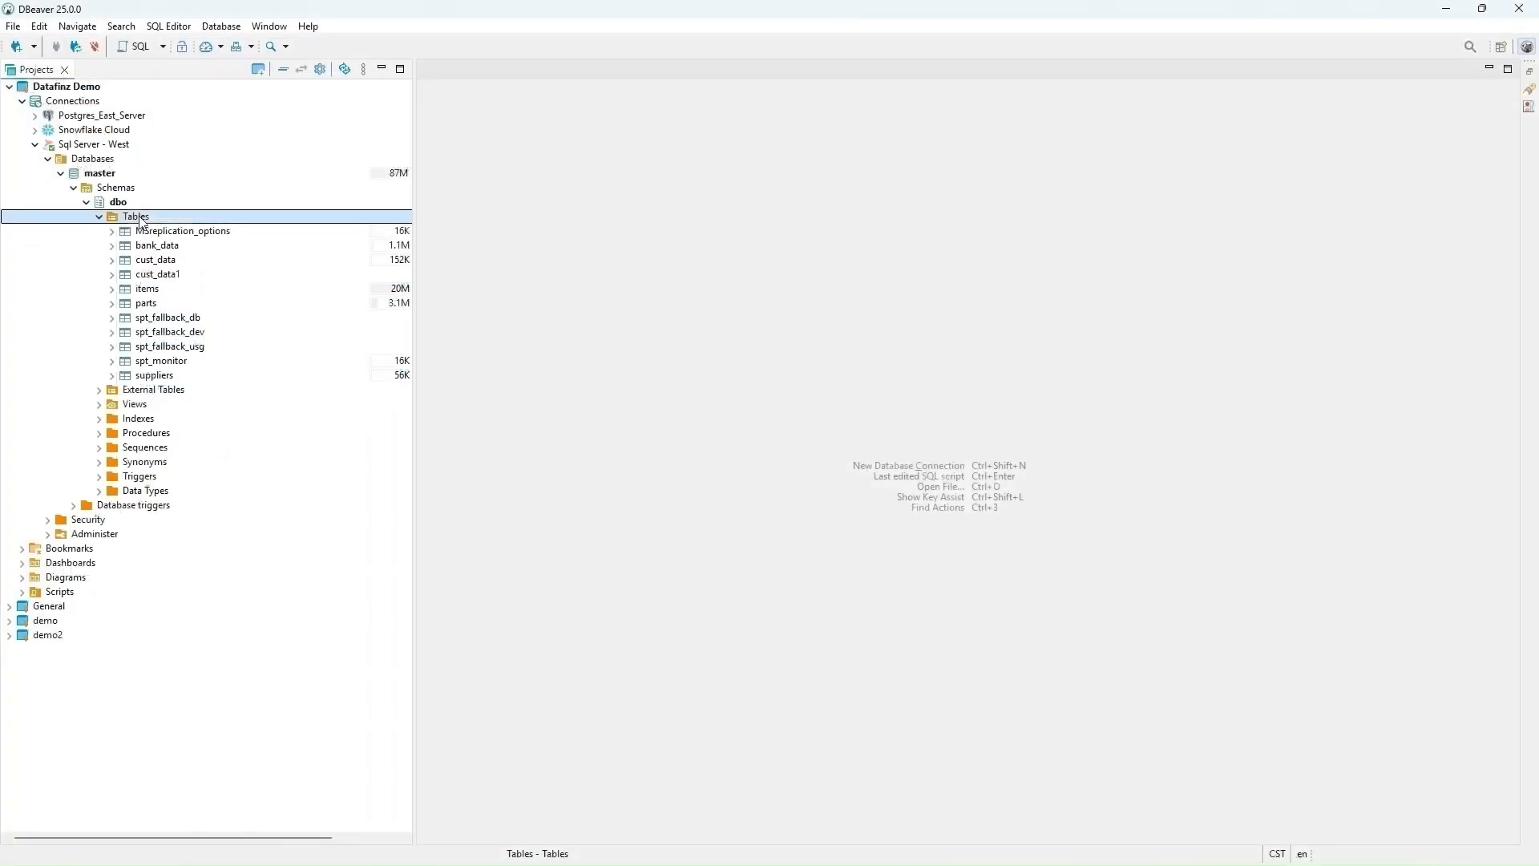
Step: Switch to DBeaver, refresh the dbo tables of the Sql Server - West master database, and open a table near the start of the list
right_click(138, 218)
left_click(220, 475)
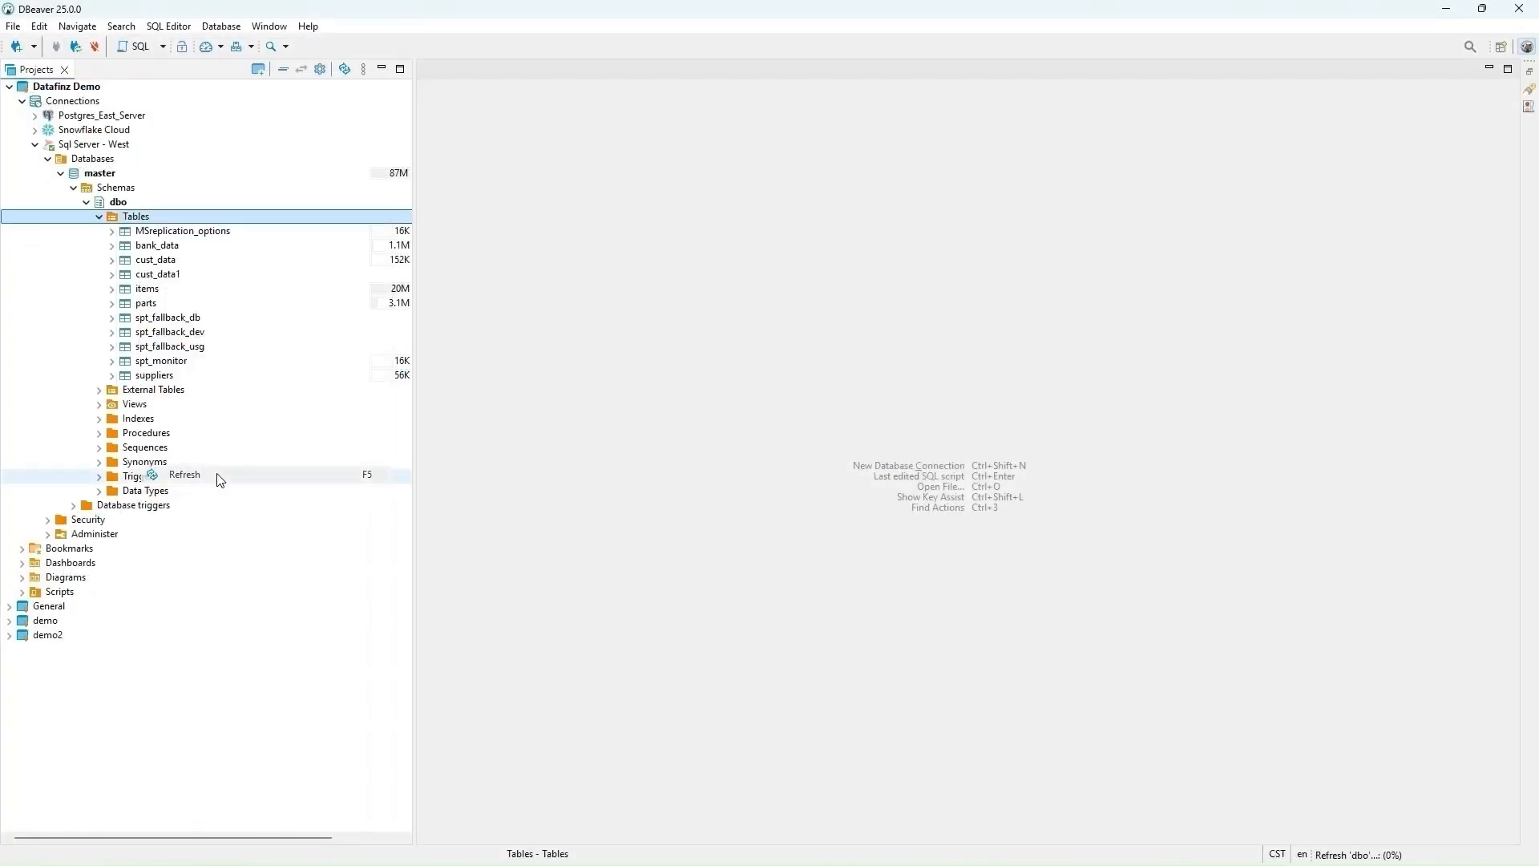
right_click(203, 245)
left_click(258, 272)
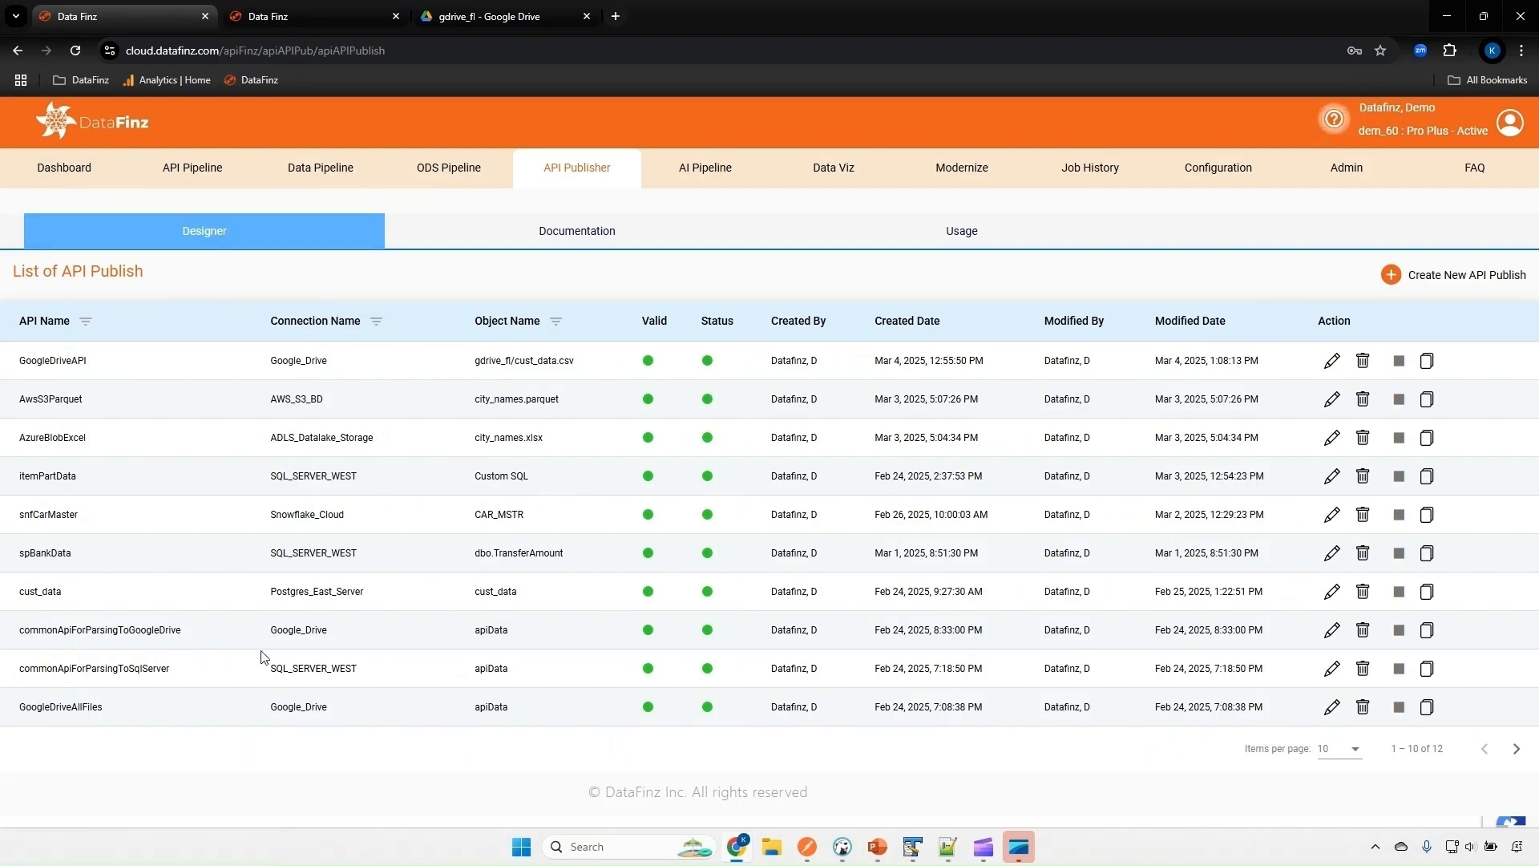
Step: In DataFinz, examine the commonApiForParsingToGoogleDrive definition and its apiData endpoint, and open the demoCommonApp documentation
left_click(1332, 633)
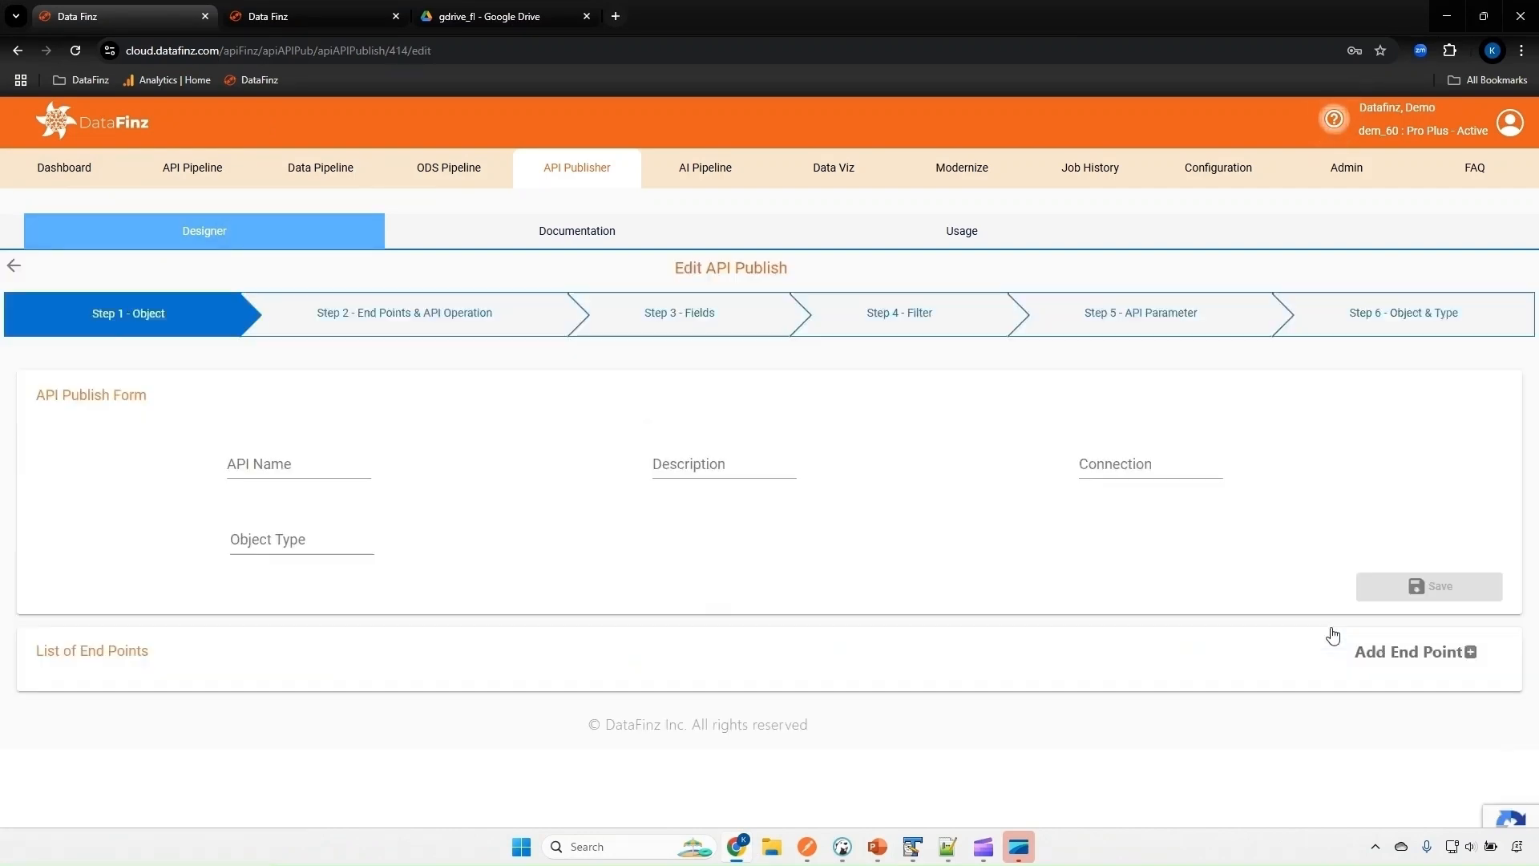
scroll(1122, 561, "down", 4)
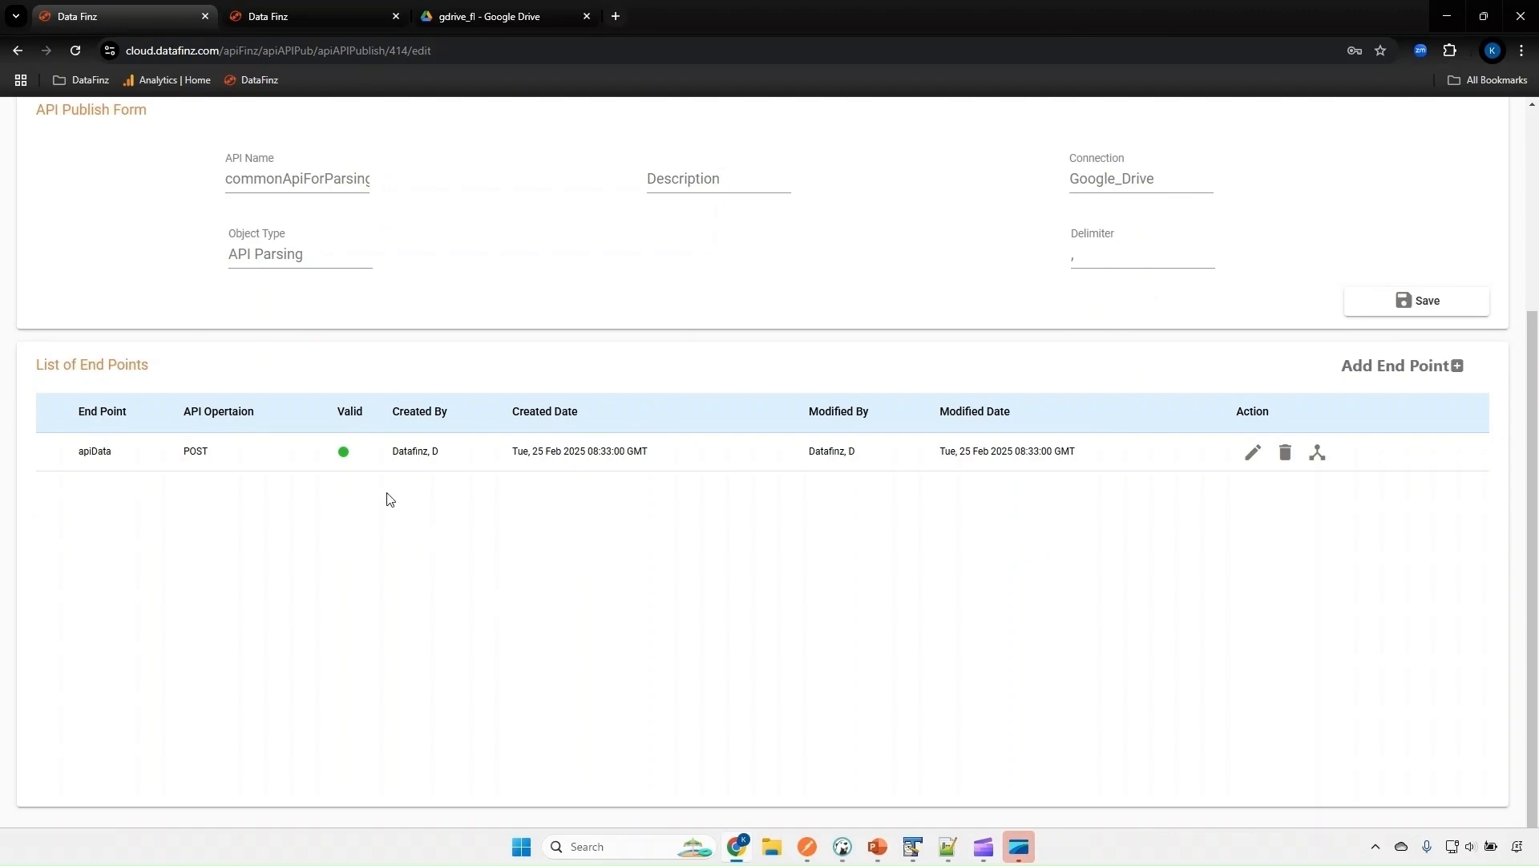
scroll(385, 493, "up", 4)
left_click(549, 235)
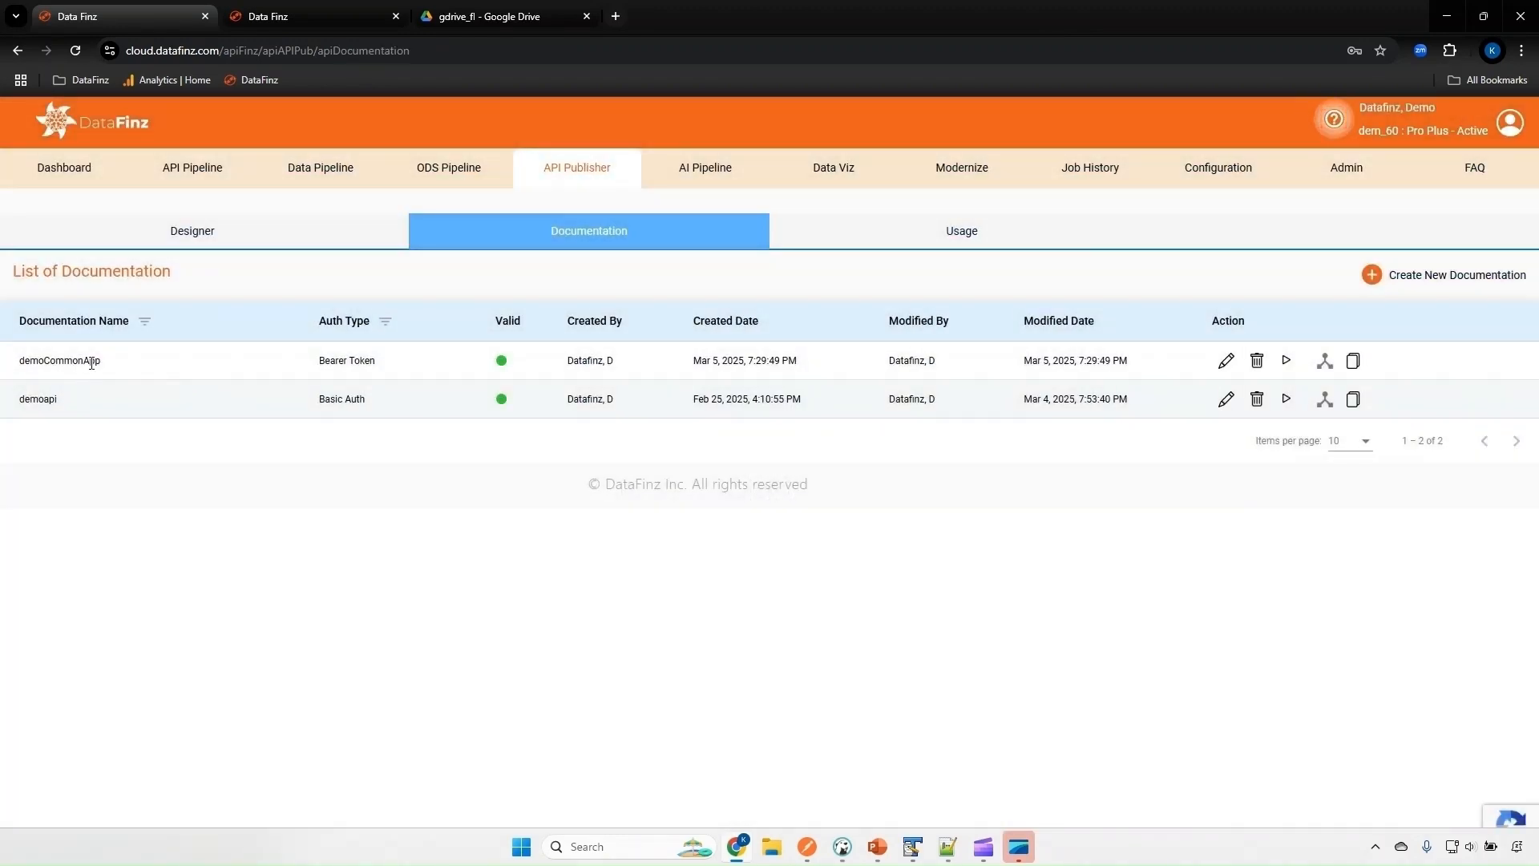
left_click(191, 357)
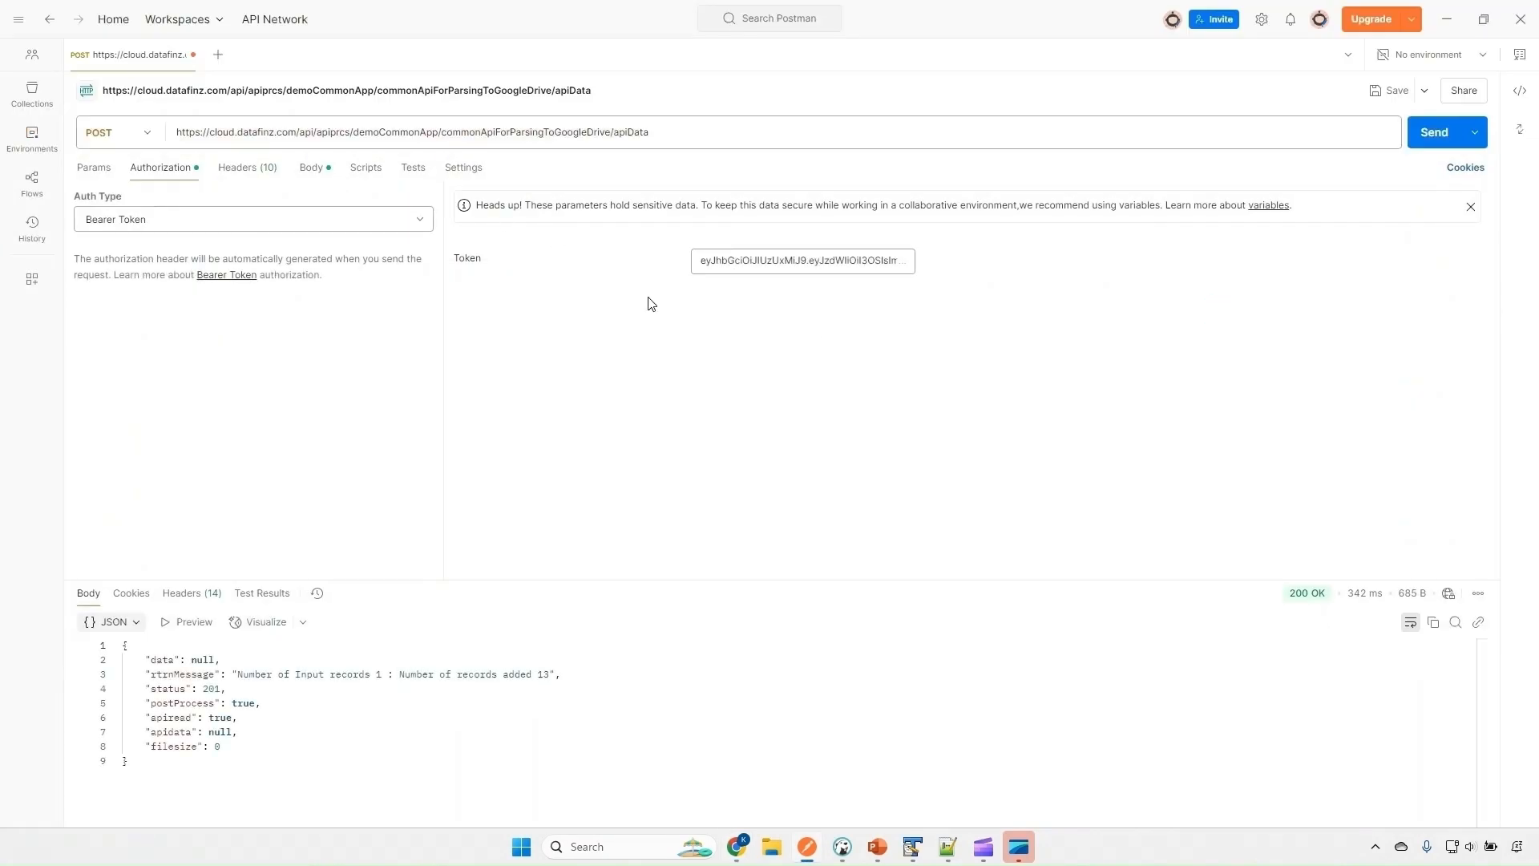
Step: In Postman, send the JSON product payload to commonApiForParsingToGoogleDrive/apiData, and send it again with the api_parsed_xml_data body
left_click(311, 170)
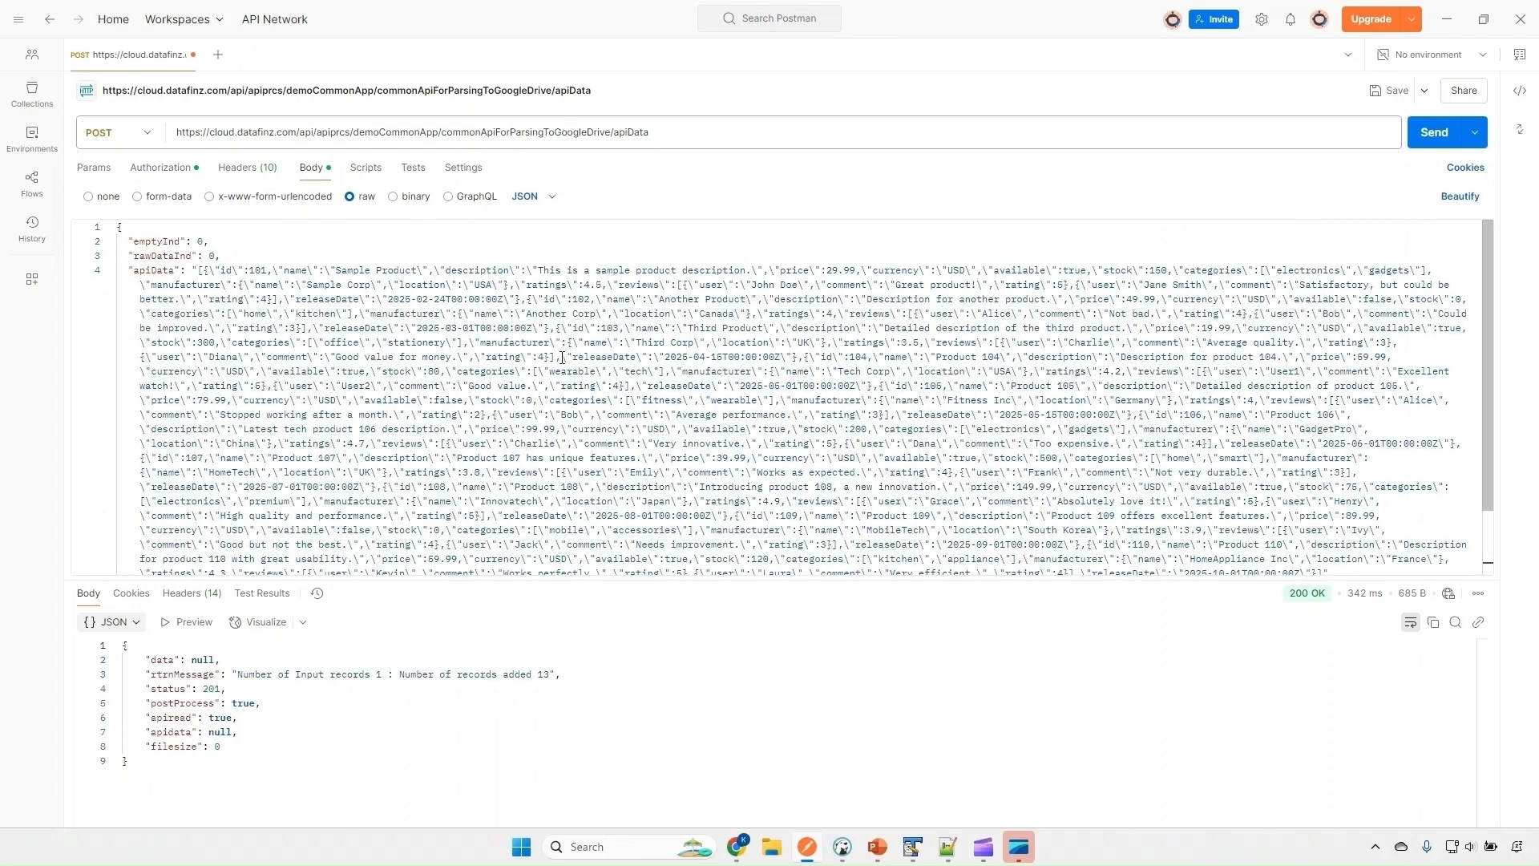
left_click(1434, 132)
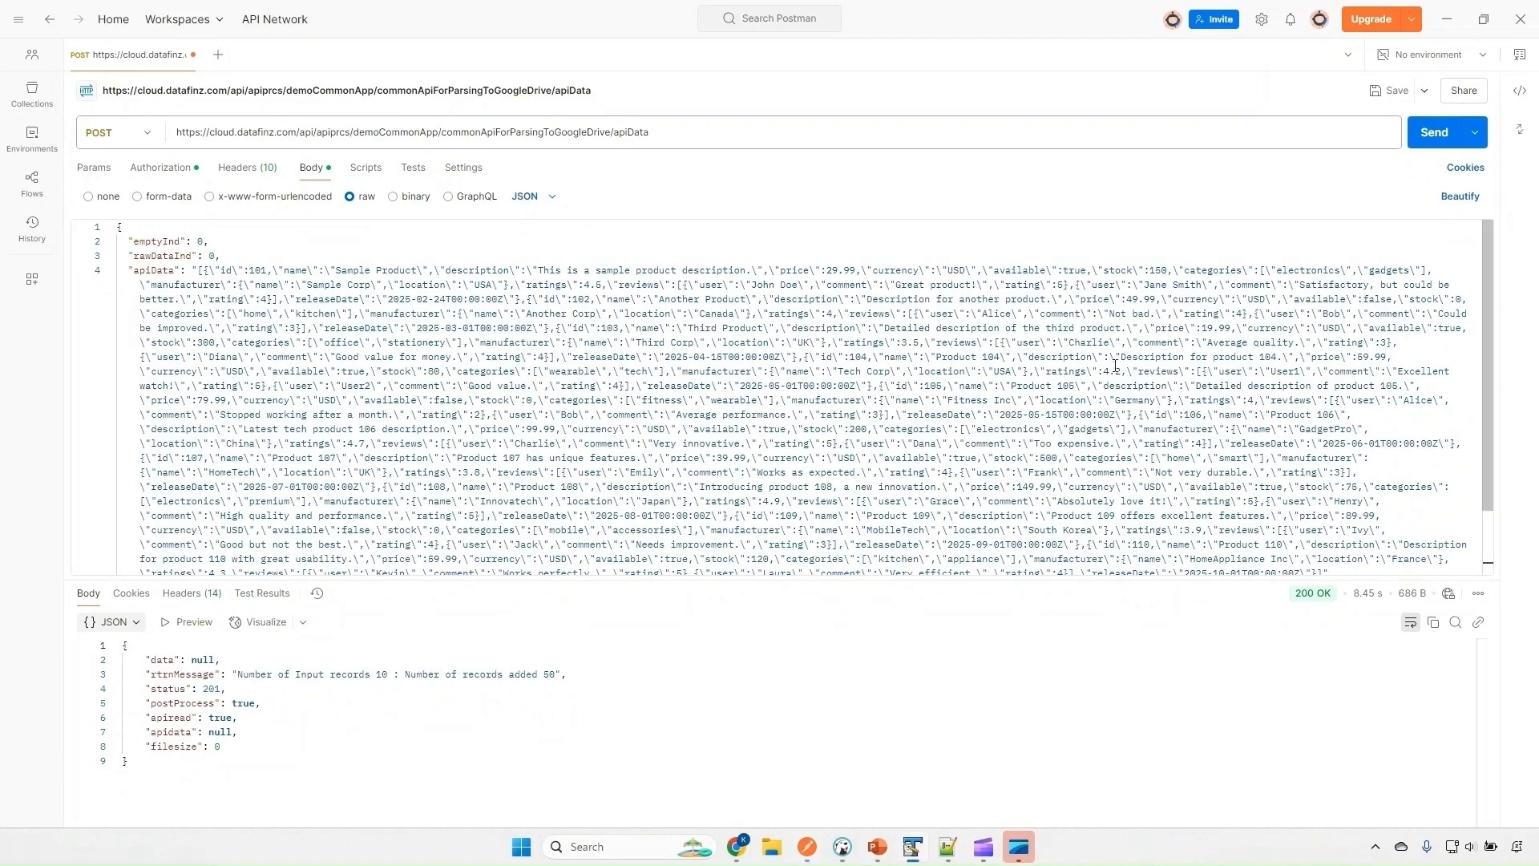
left_click(849, 354)
key("ctrl+a")
key("ctrl+v")
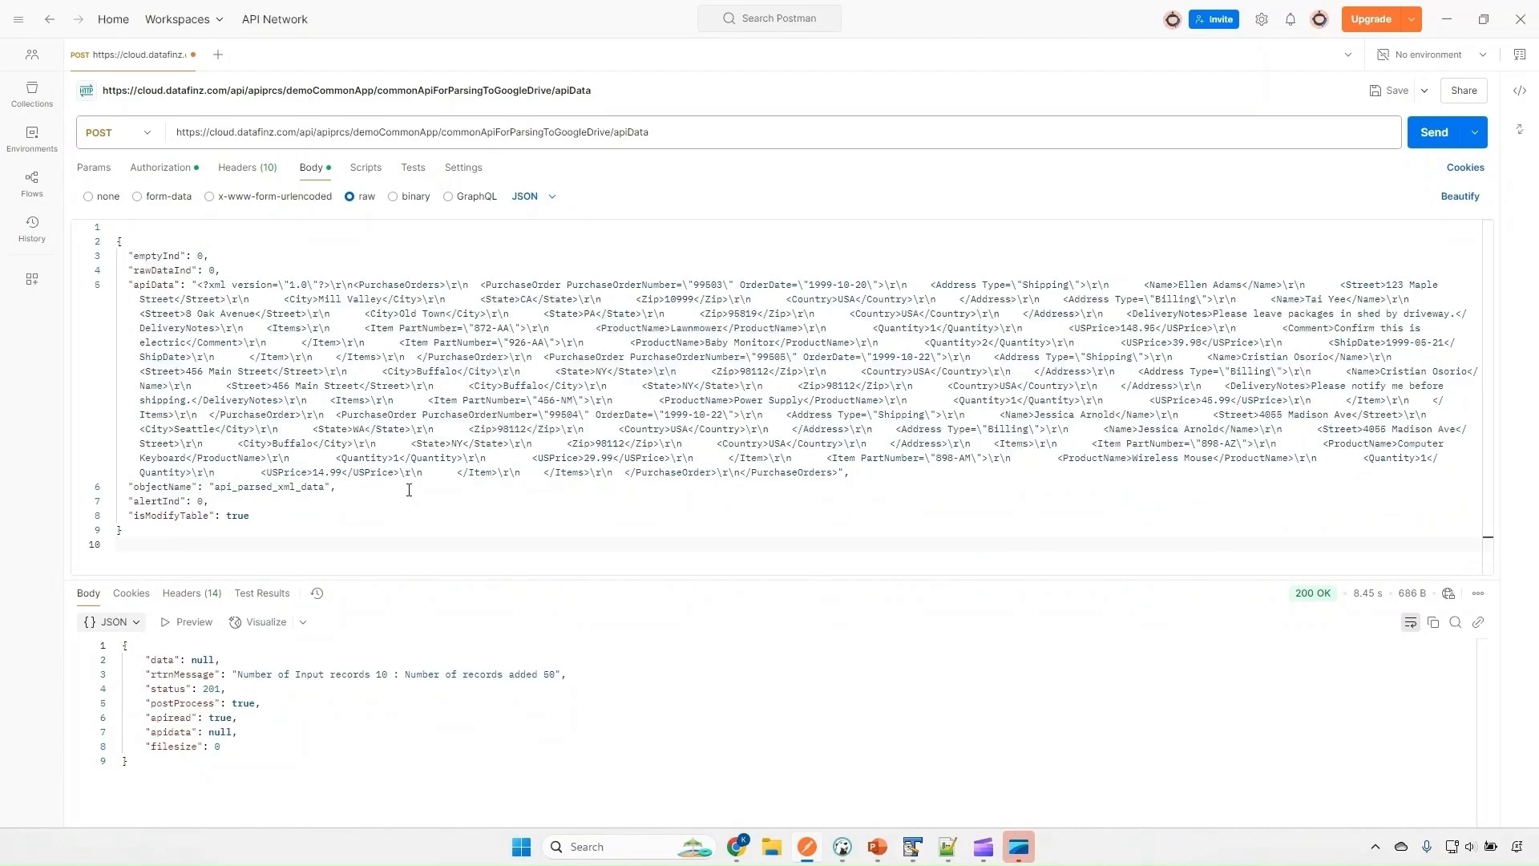
left_click(1434, 132)
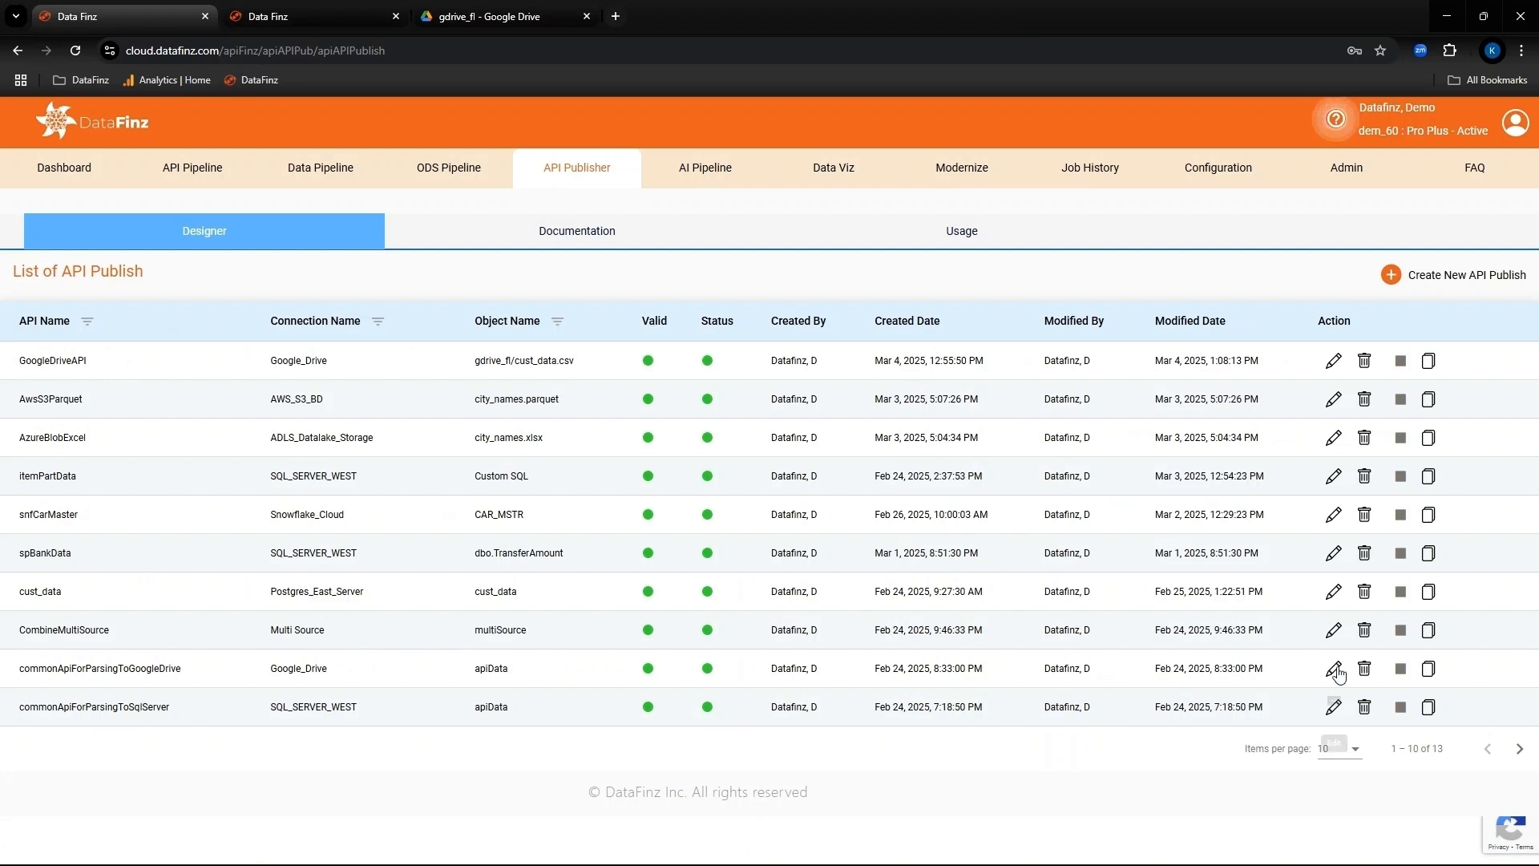
Step: Open the CombineMultiSource definition in DataFinz and examine its endpoint, Multi Source connection and available object types
left_click(1333, 630)
scroll(360, 481, "down", 3)
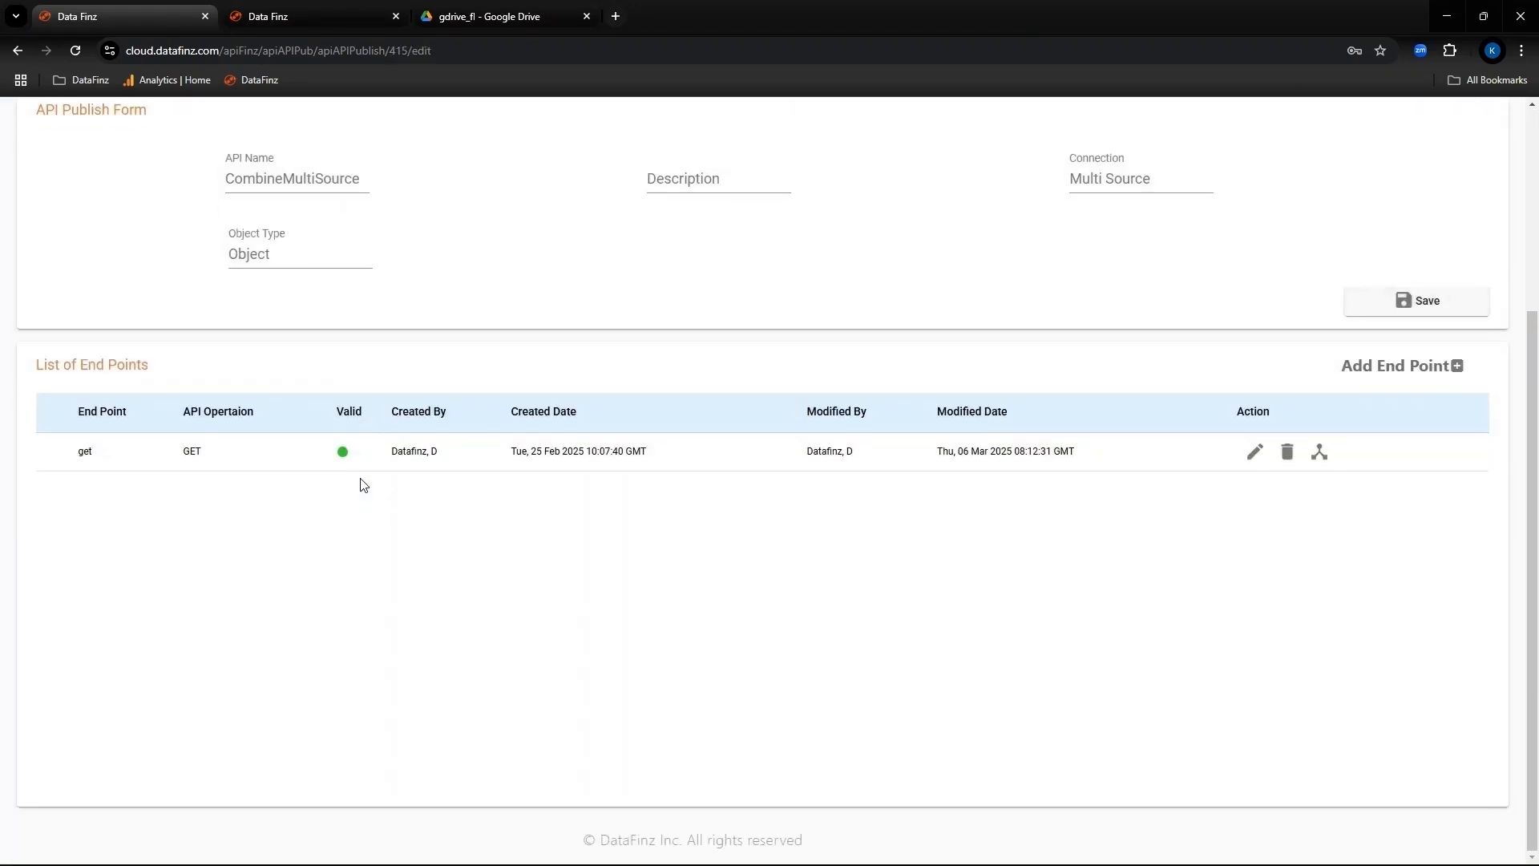
scroll(305, 433, "up", 2)
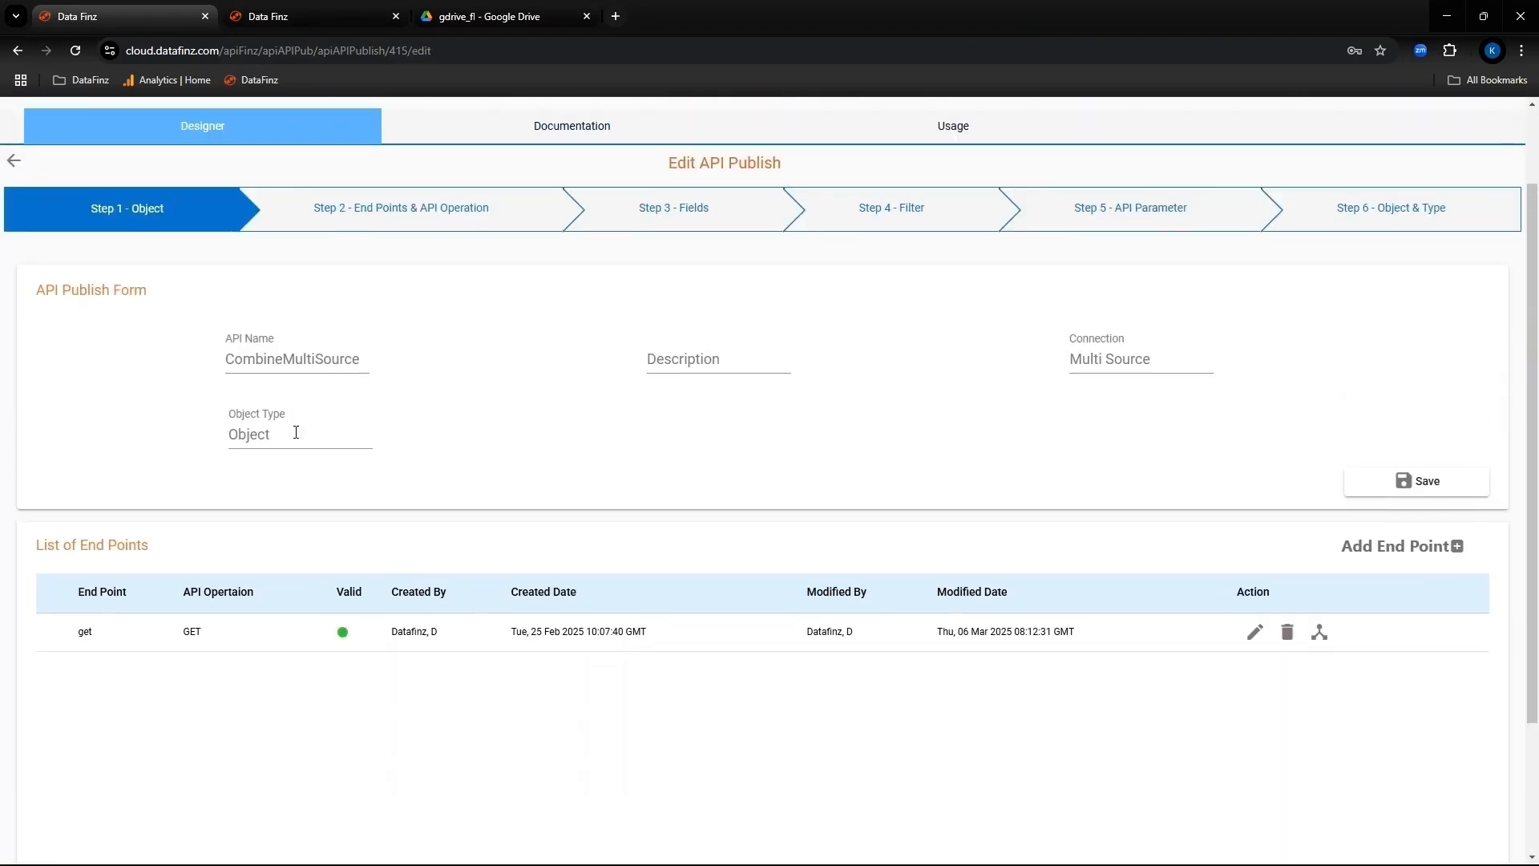
left_click(1168, 383)
left_click(305, 457)
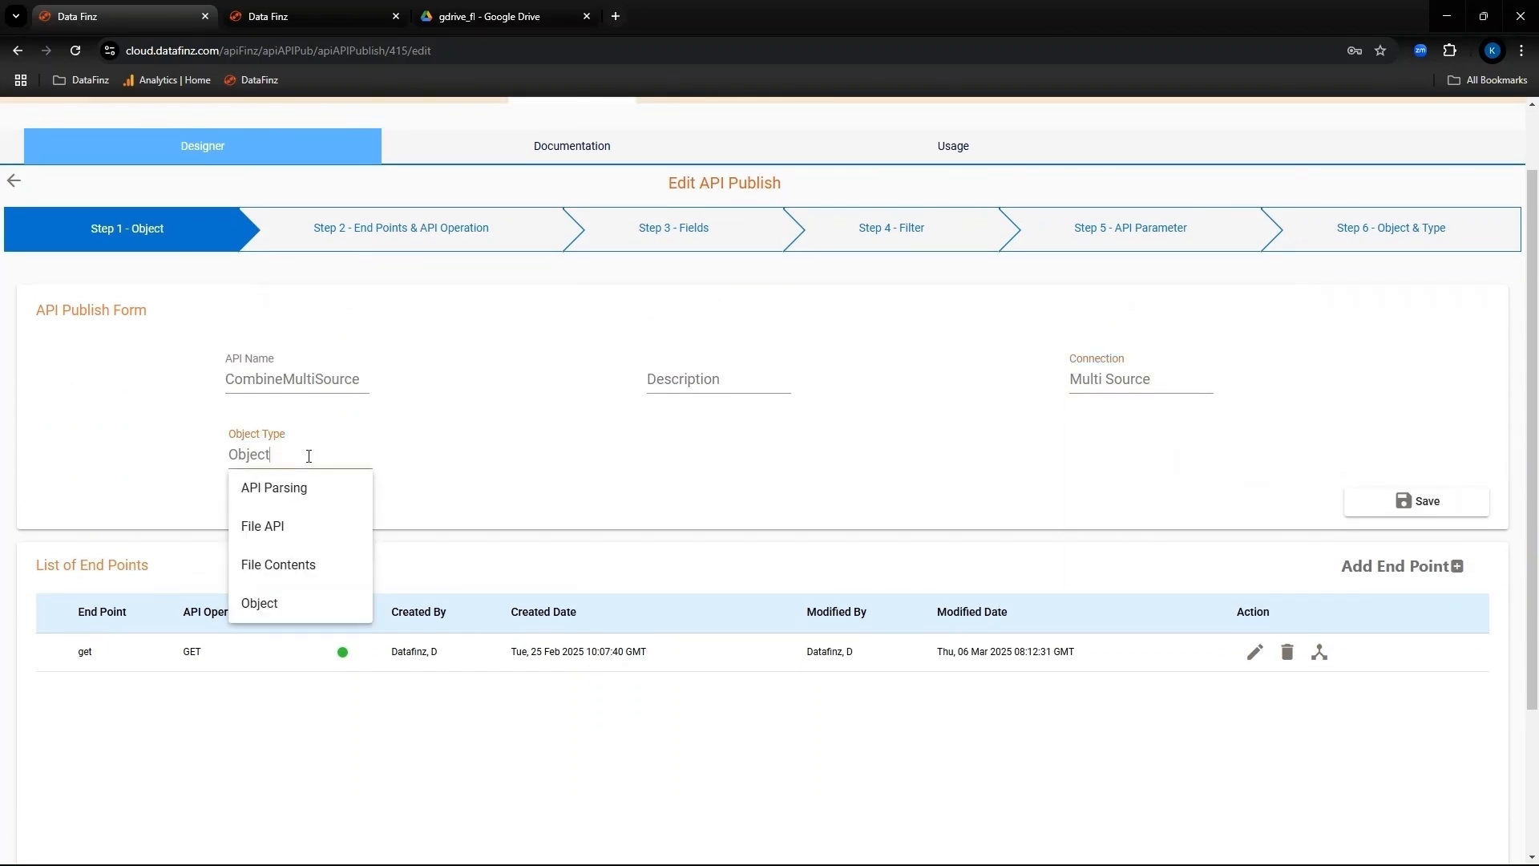
Step: Open the get endpoint and examine its Snowflake, Postgres and ADLS sources, objects and join conditions
left_click(1255, 652)
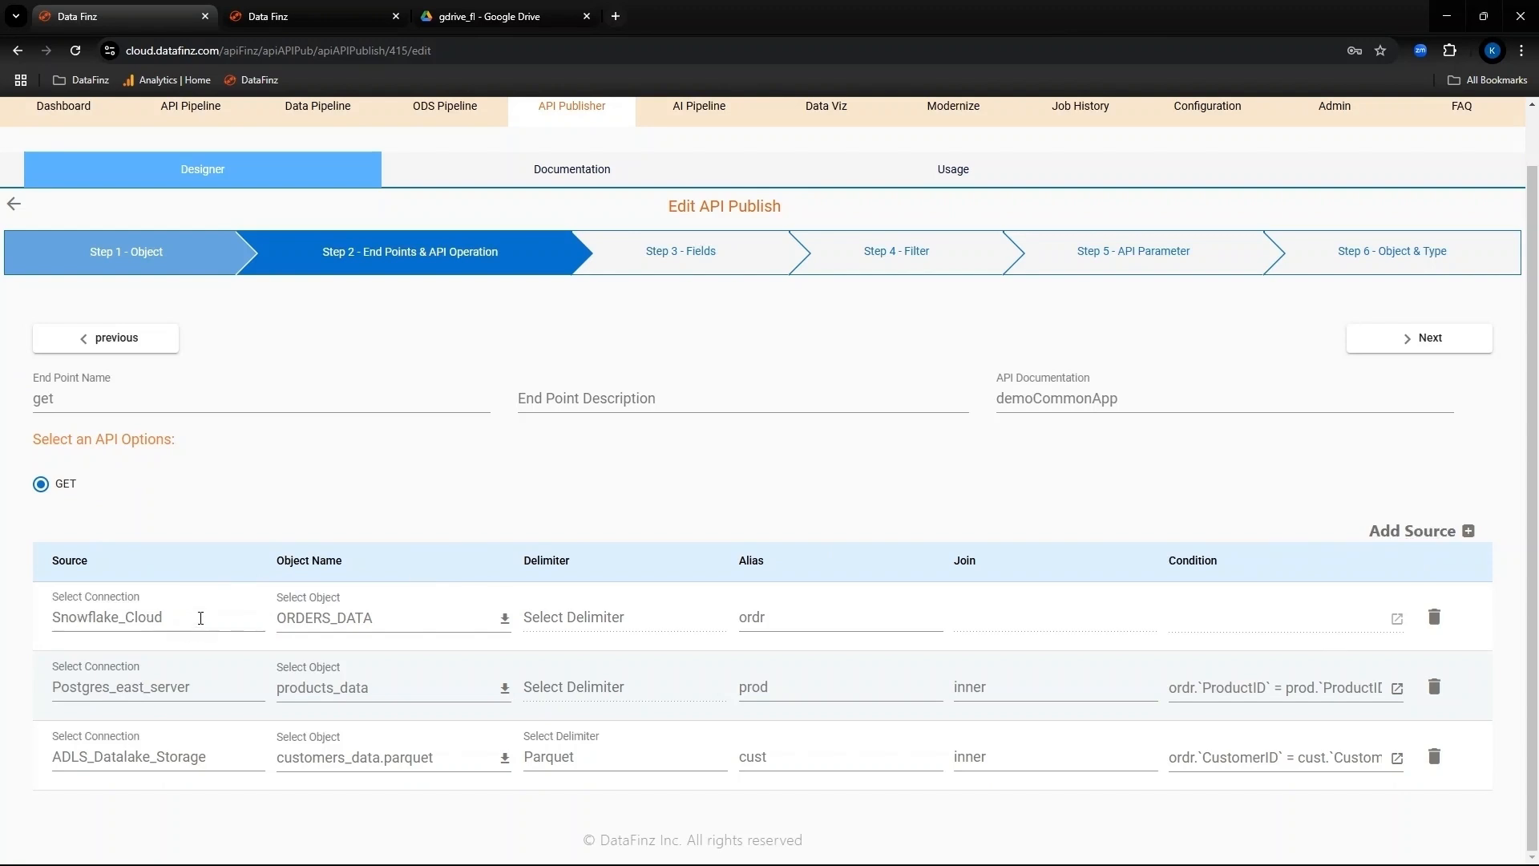
left_click(200, 617)
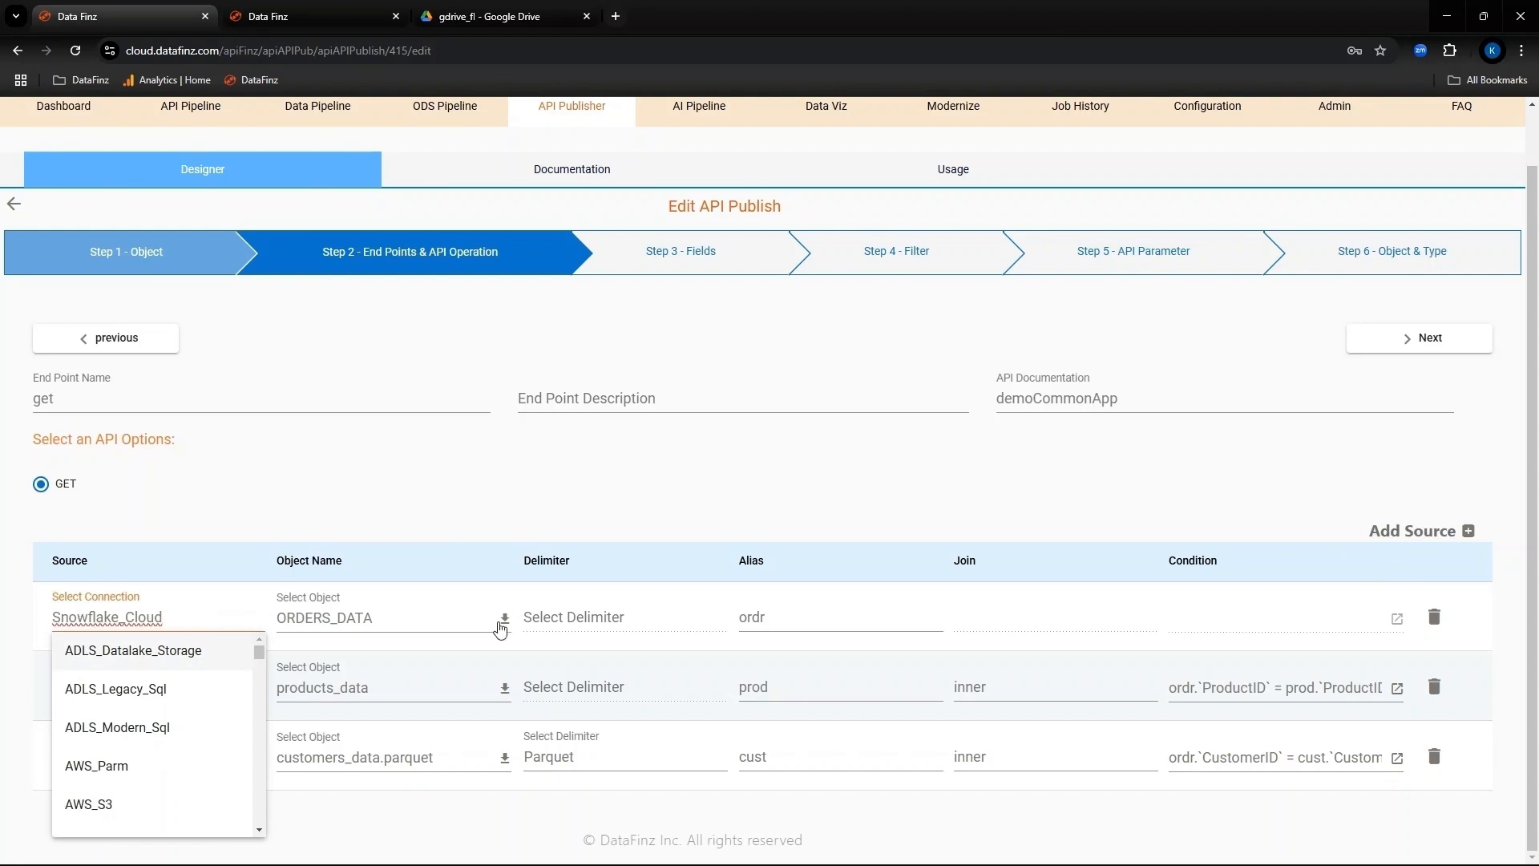
left_click(500, 628)
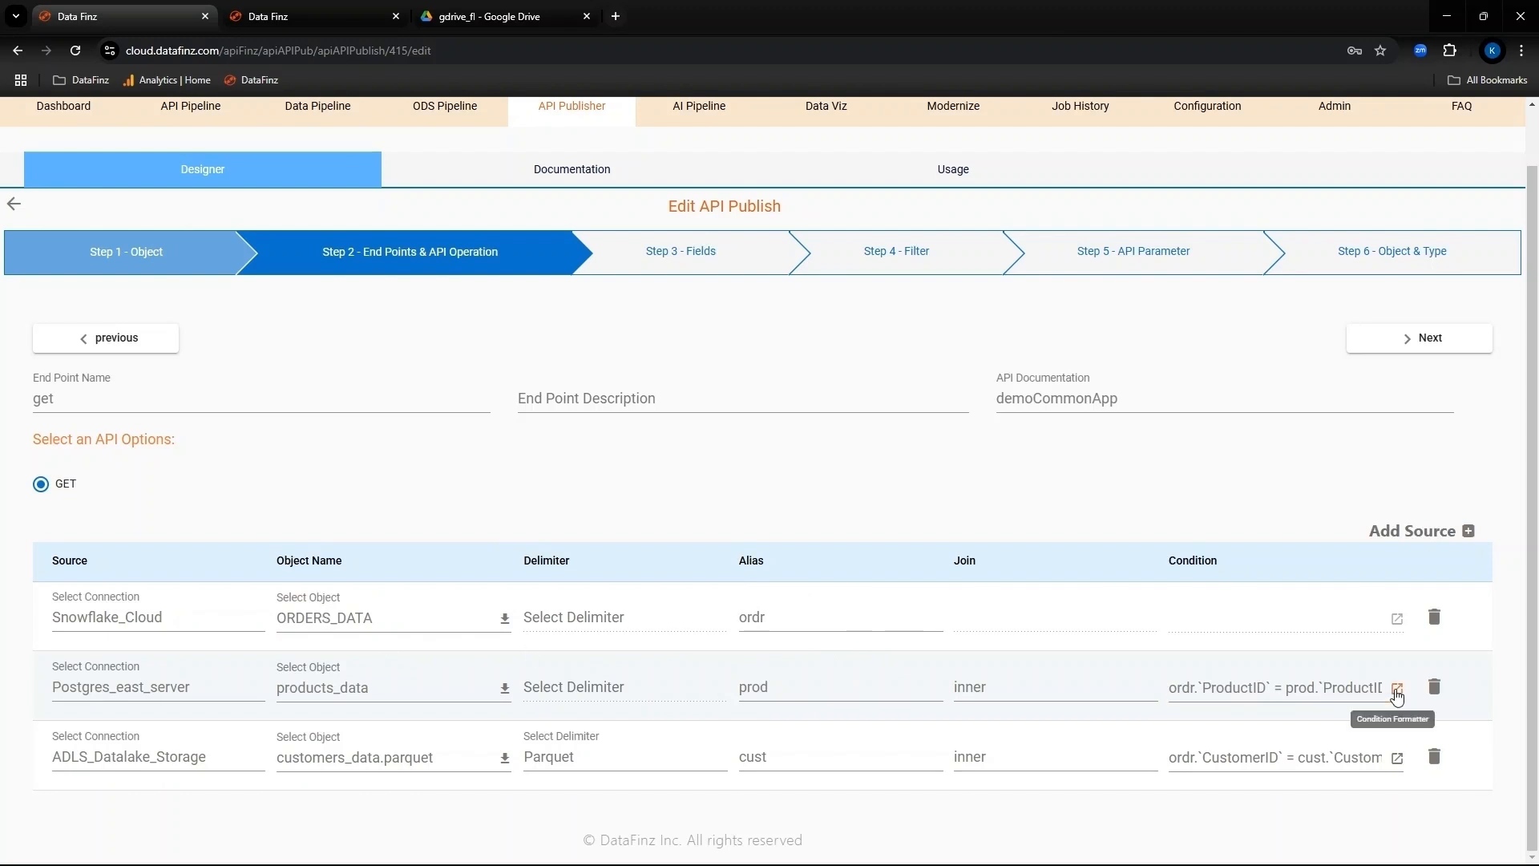
left_click(1395, 691)
left_click(1395, 690)
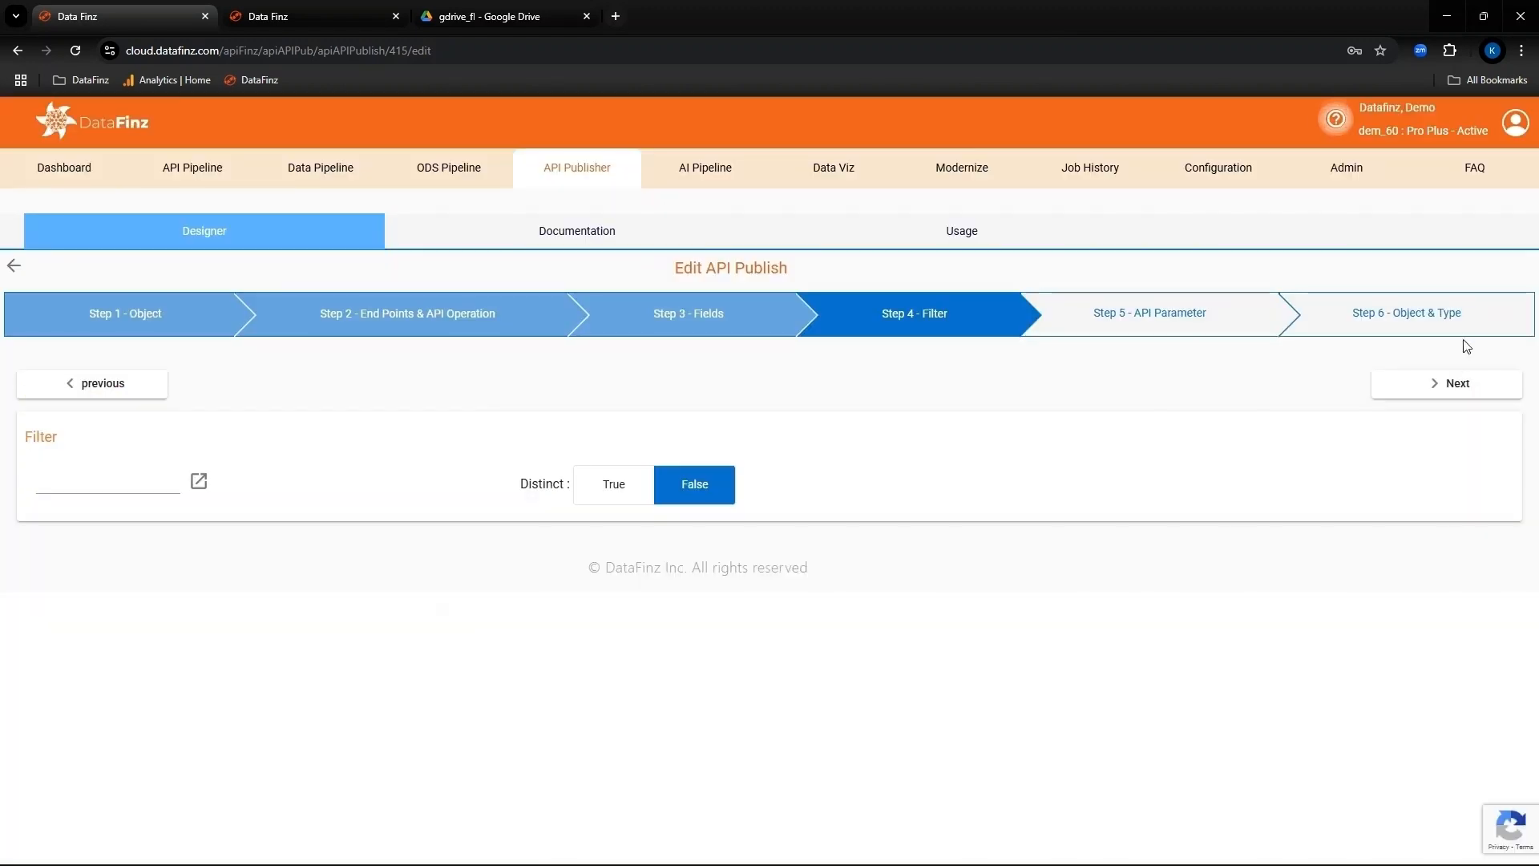
Step: Go through the get endpoint's filter and API parameter stages without changes and finish its definition
left_click(1457, 383)
left_click(1419, 387)
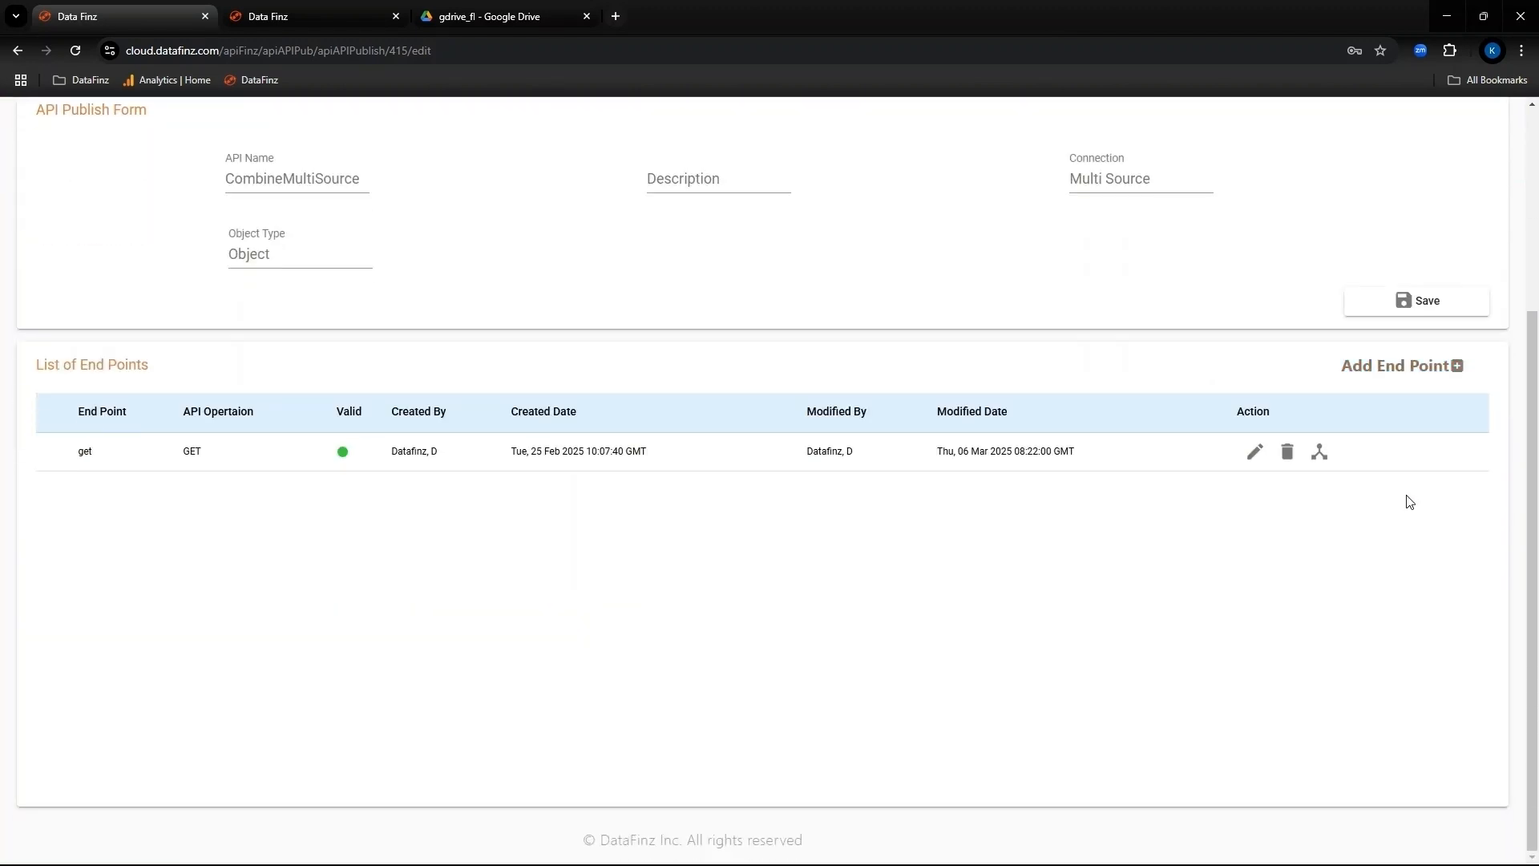
scroll(321, 489, "up", 4)
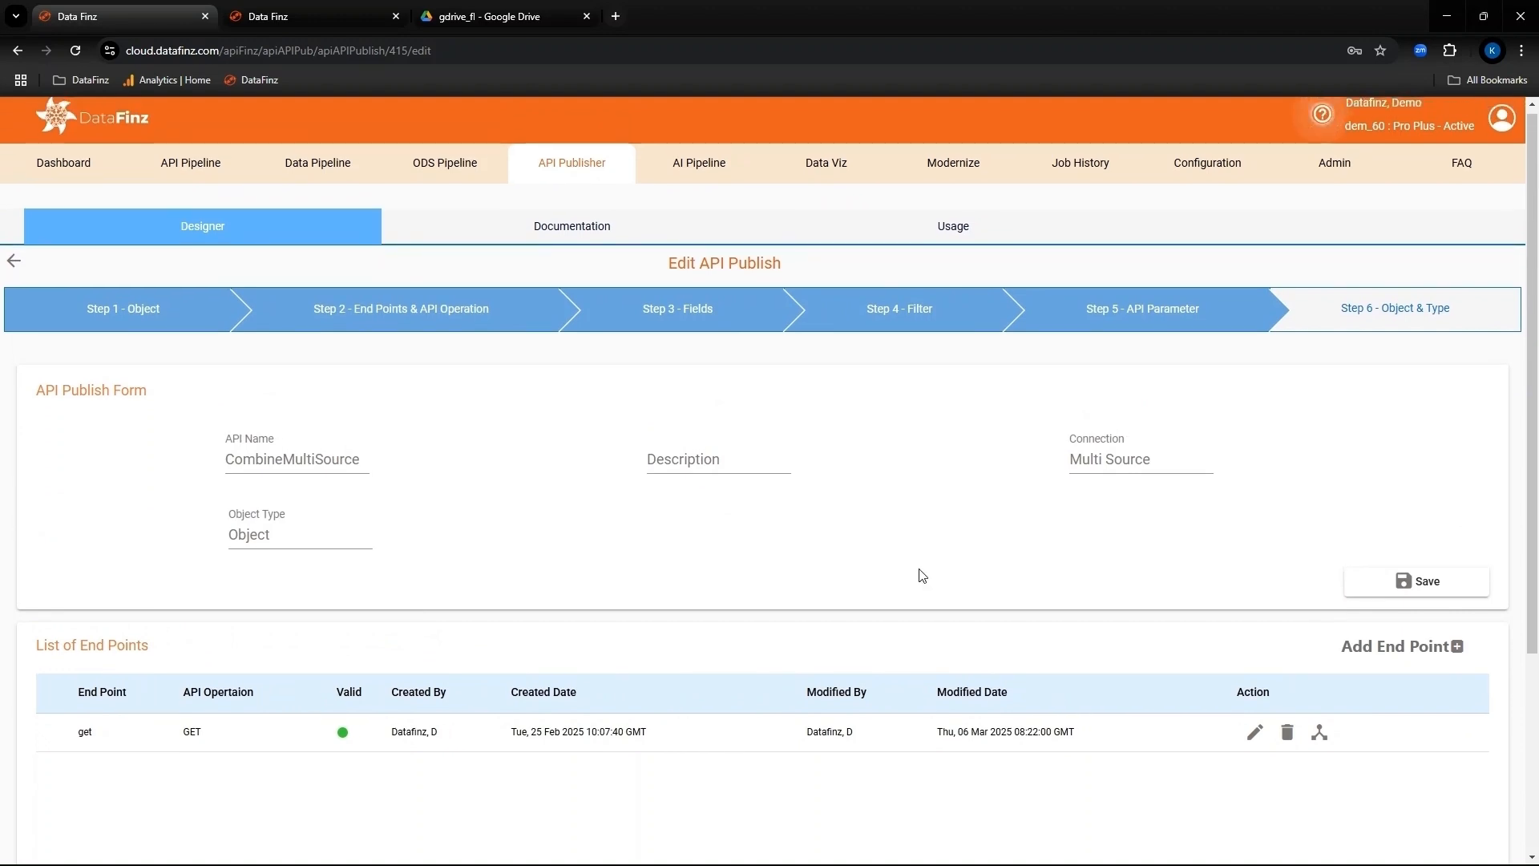
Step: View the CombineMultiSource/get operation in the documentation's Swagger page, and send its GET request in Postman with limit 100 and offset 0
left_click(551, 230)
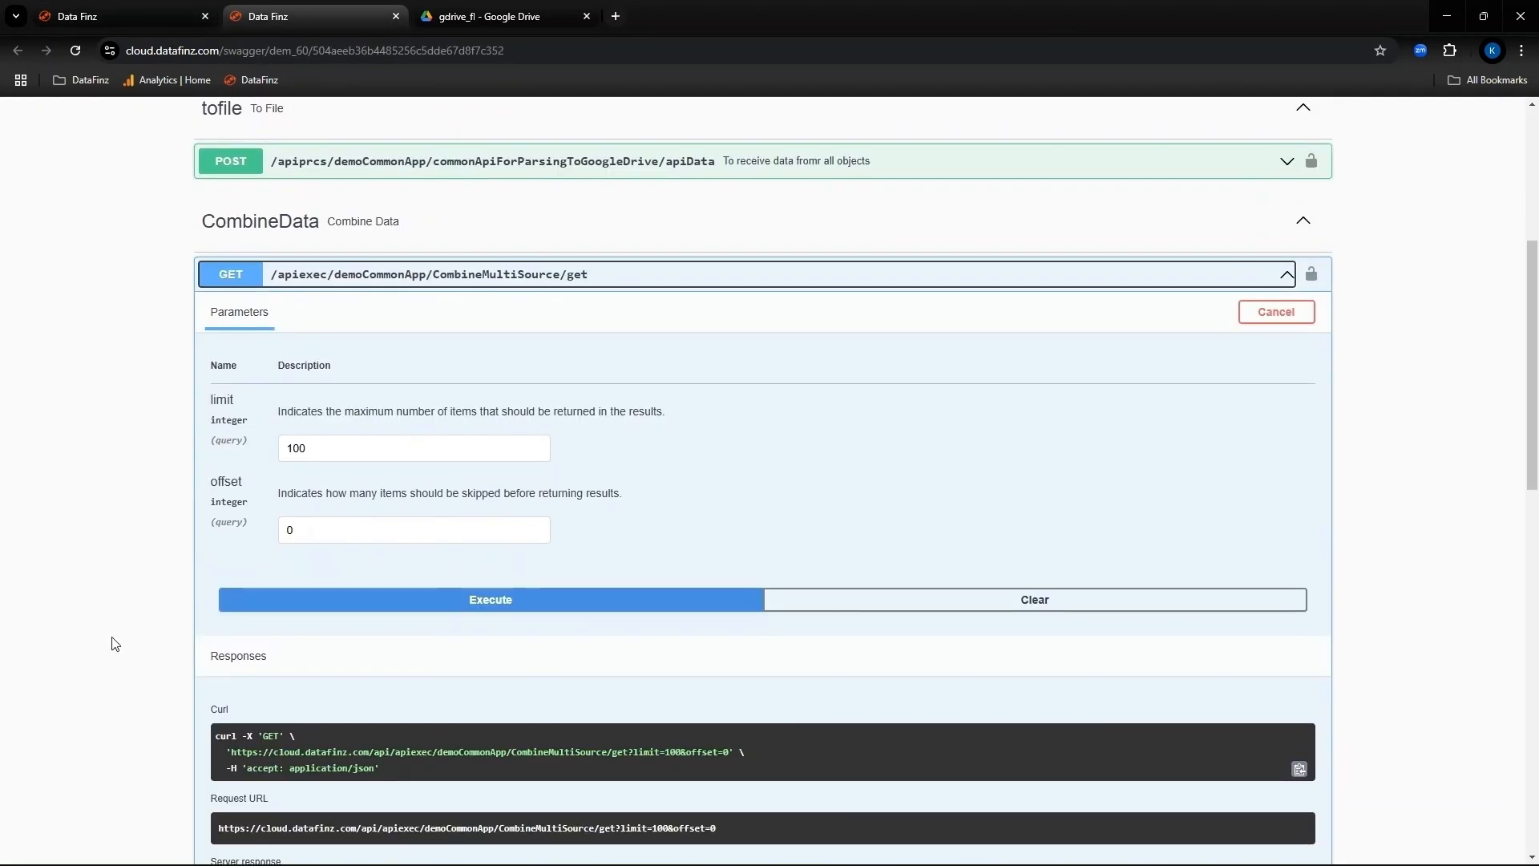
scroll(110, 639, "down", 1)
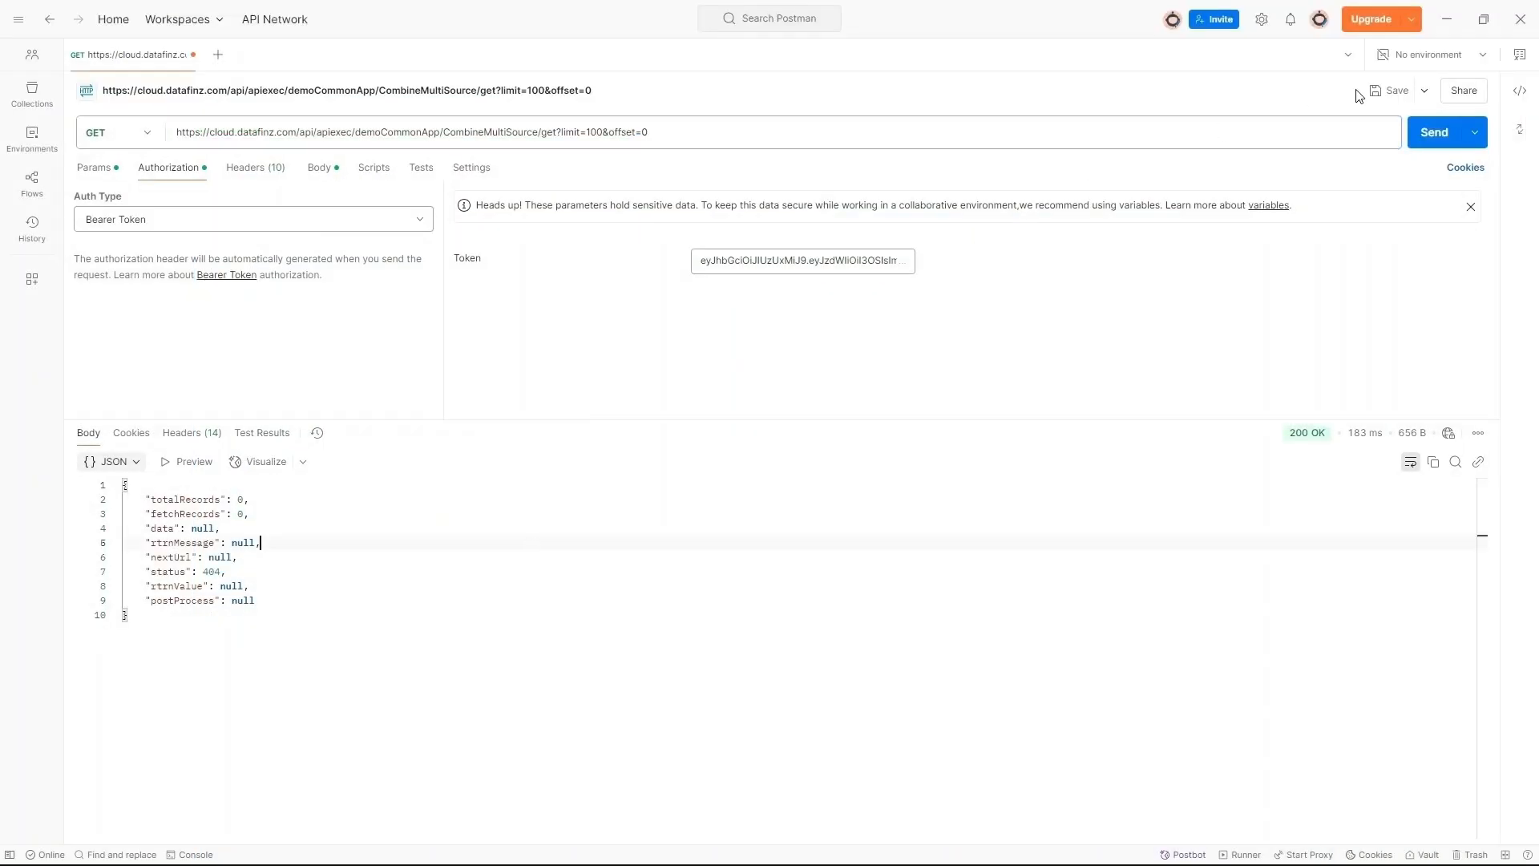
left_click(1428, 138)
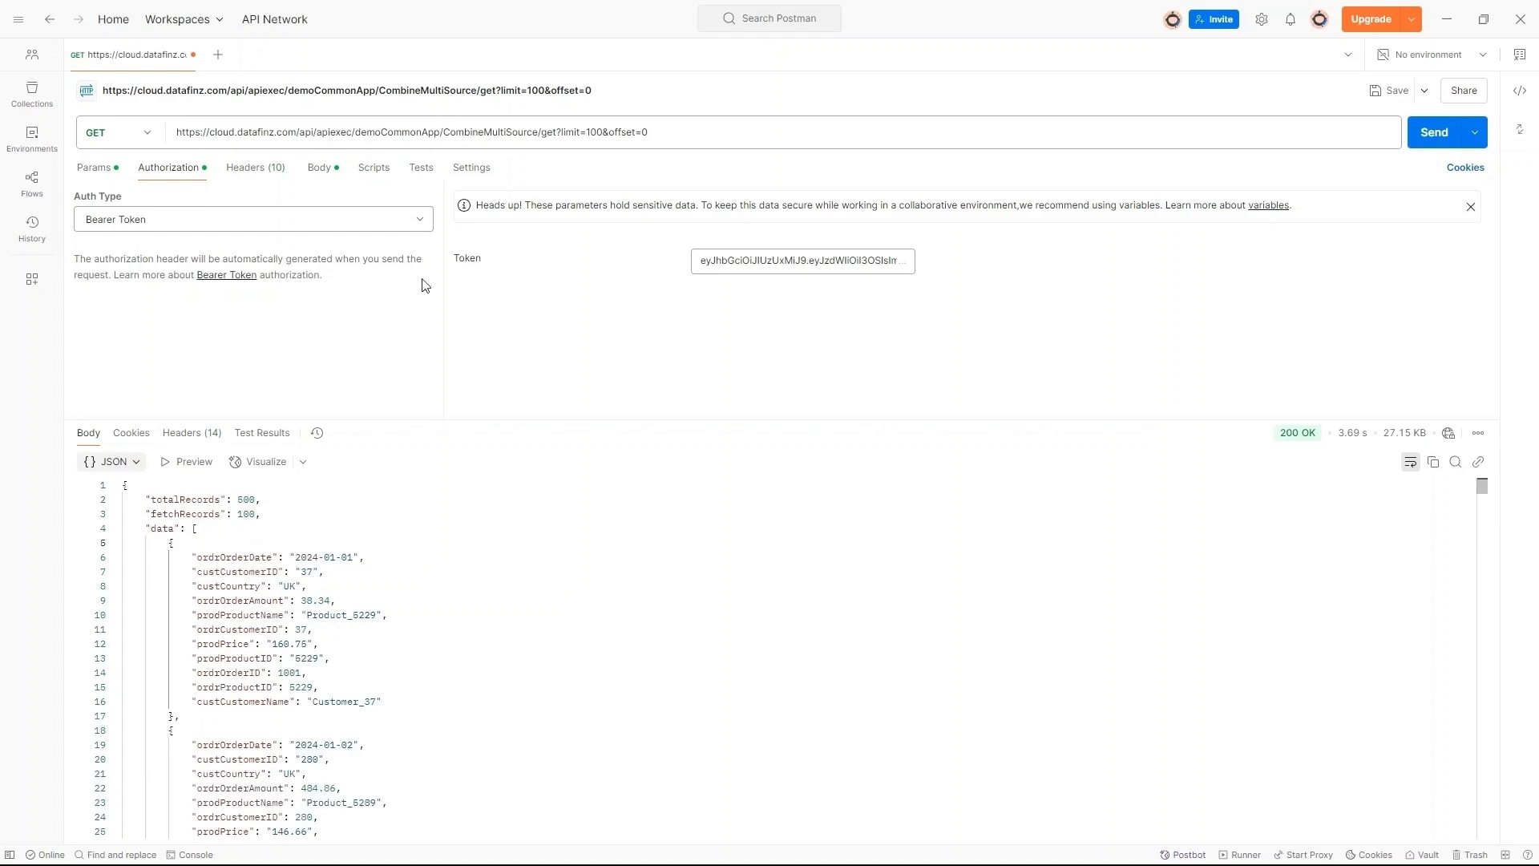